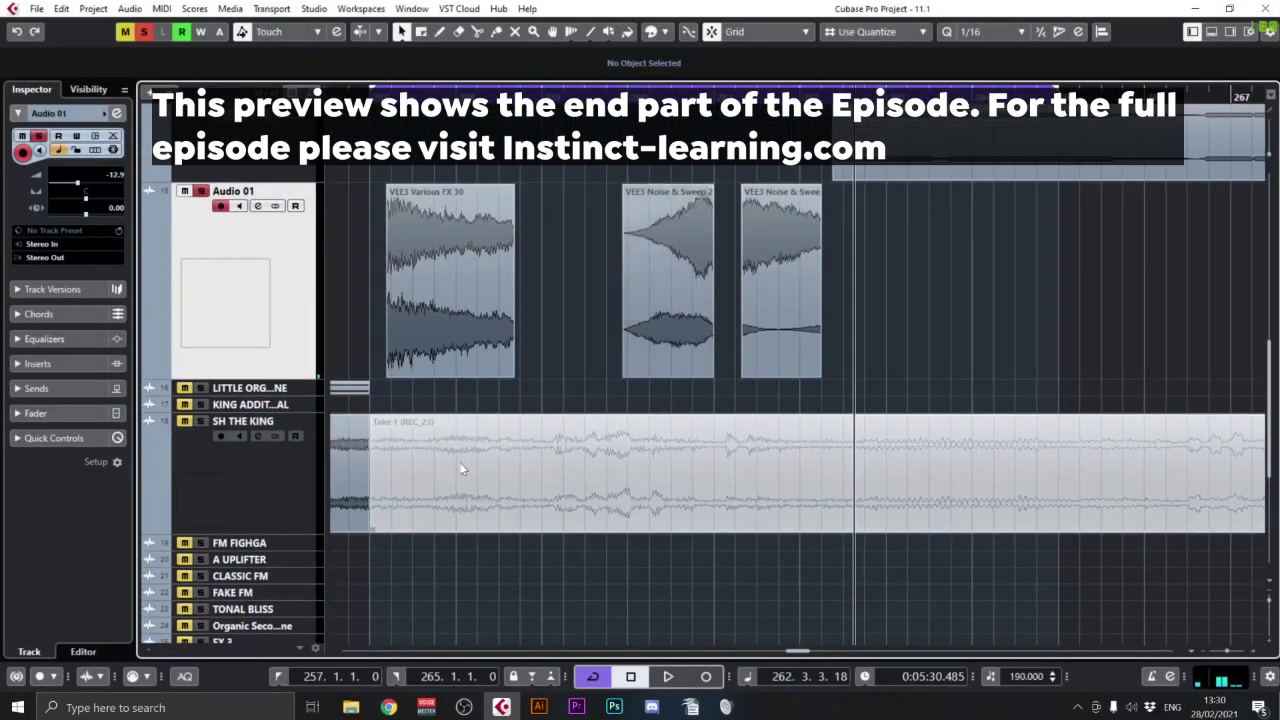
# Step: Move the VEE3 Various FX 30 clip on the Audio 01 track to start at bar 258
pyautogui.click(461, 468)
pyautogui.scroll(5, 536, 420)
pyautogui.hscroll(-4, 536, 420)
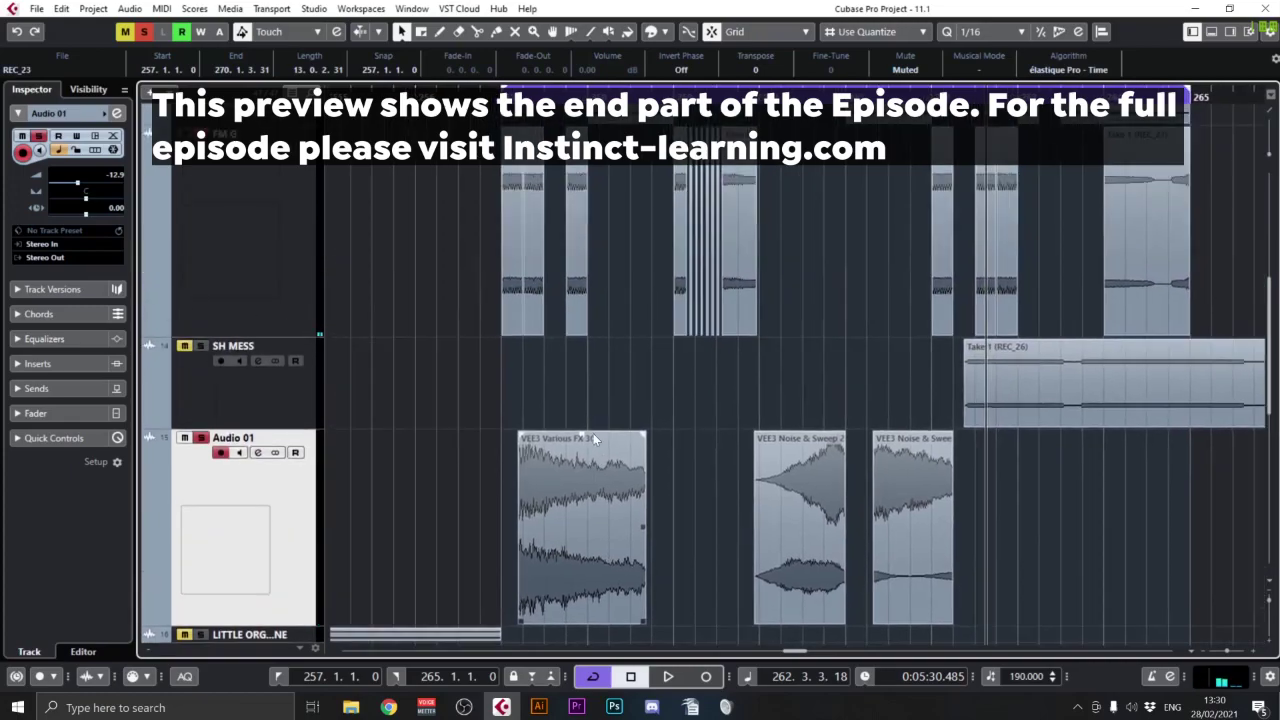
pyautogui.scroll(-2, 593, 433)
pyautogui.click(566, 433)
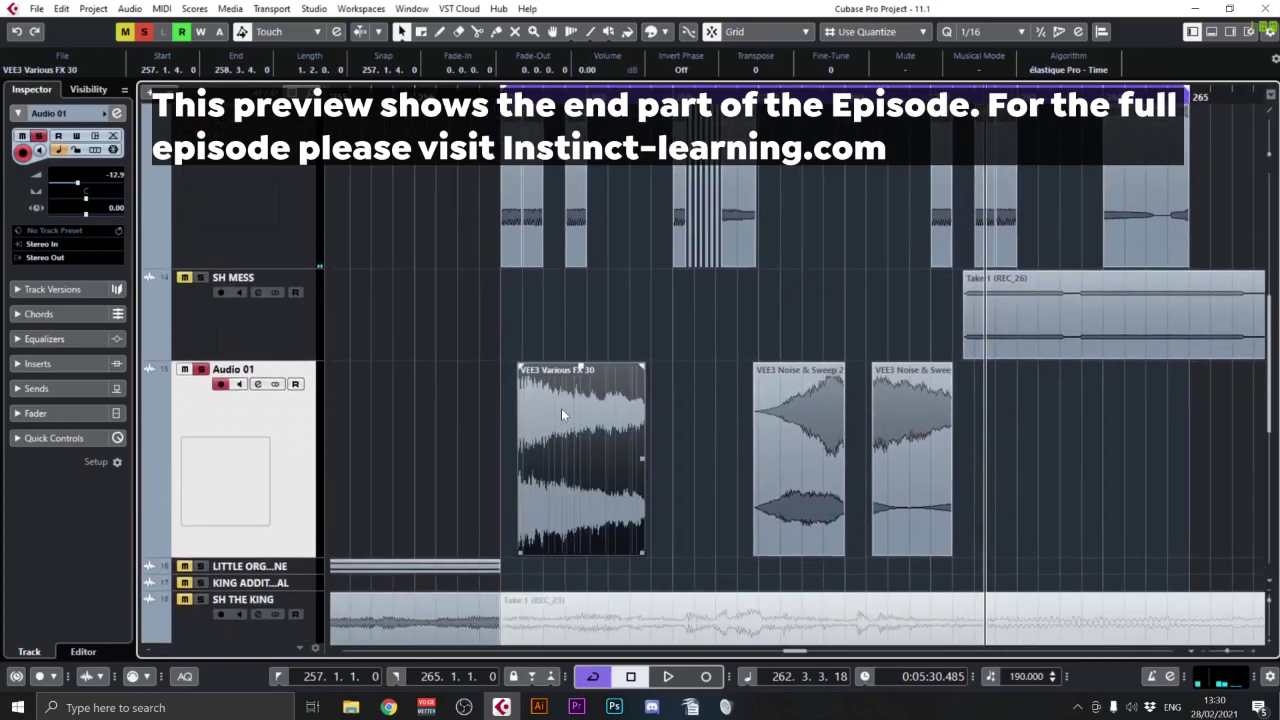
pyautogui.moveTo(561, 408); pyautogui.dragTo(633, 437)
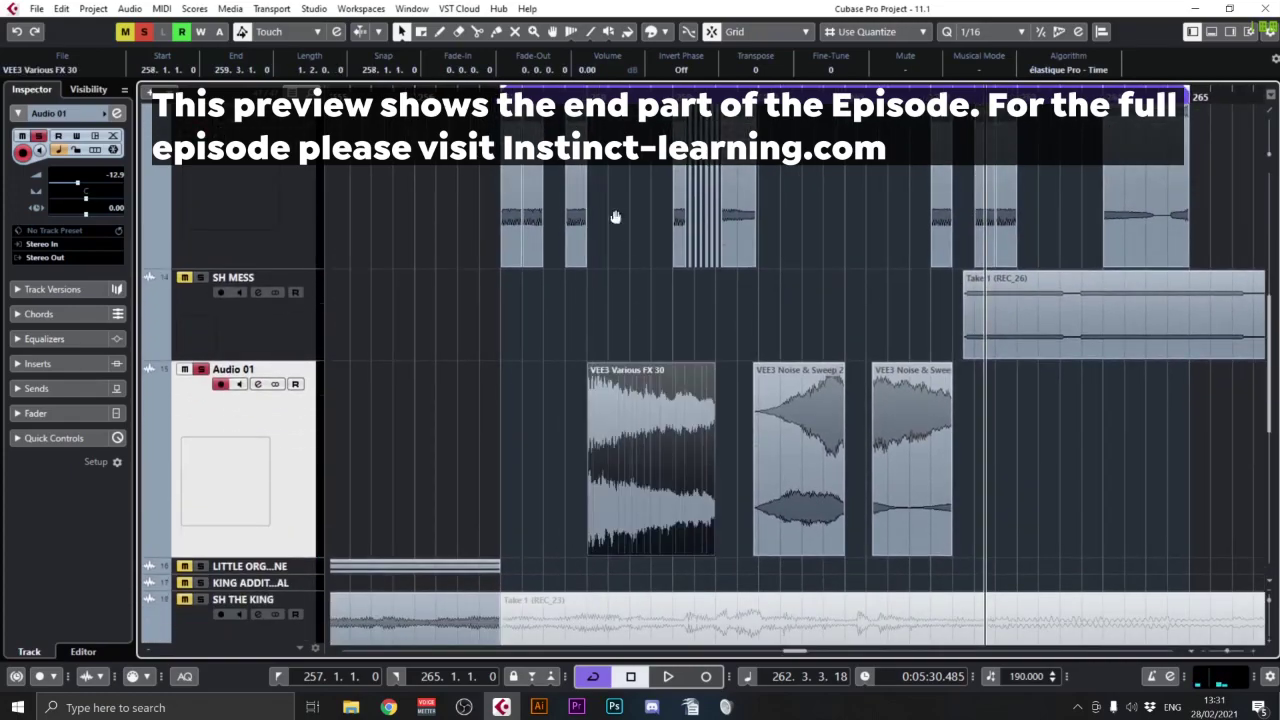
# Step: Rework the FM N clips in bar 258 into short slices, repeating a small slice on beat 4 and trimming the ends
pyautogui.scroll(5, 622, 401)
pyautogui.scroll(-2, 615, 370)
pyautogui.moveTo(538, 178); pyautogui.dragTo(700, 192)
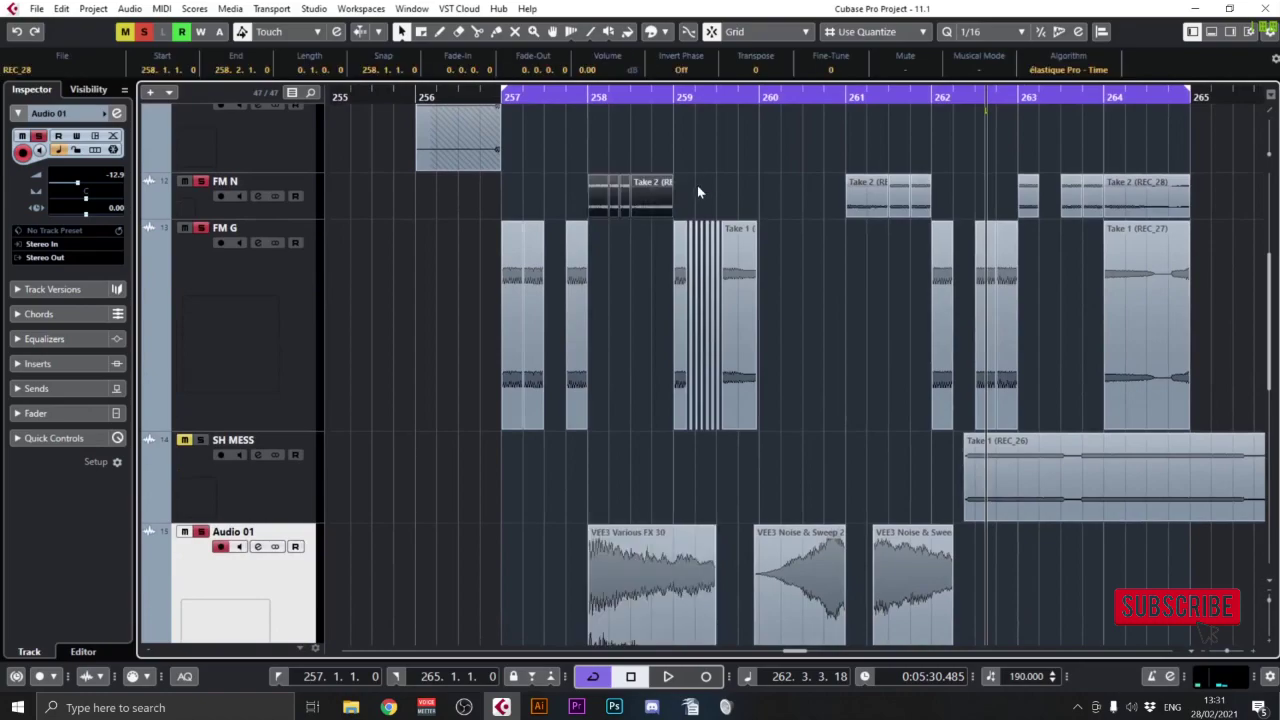
pyautogui.click(637, 207)
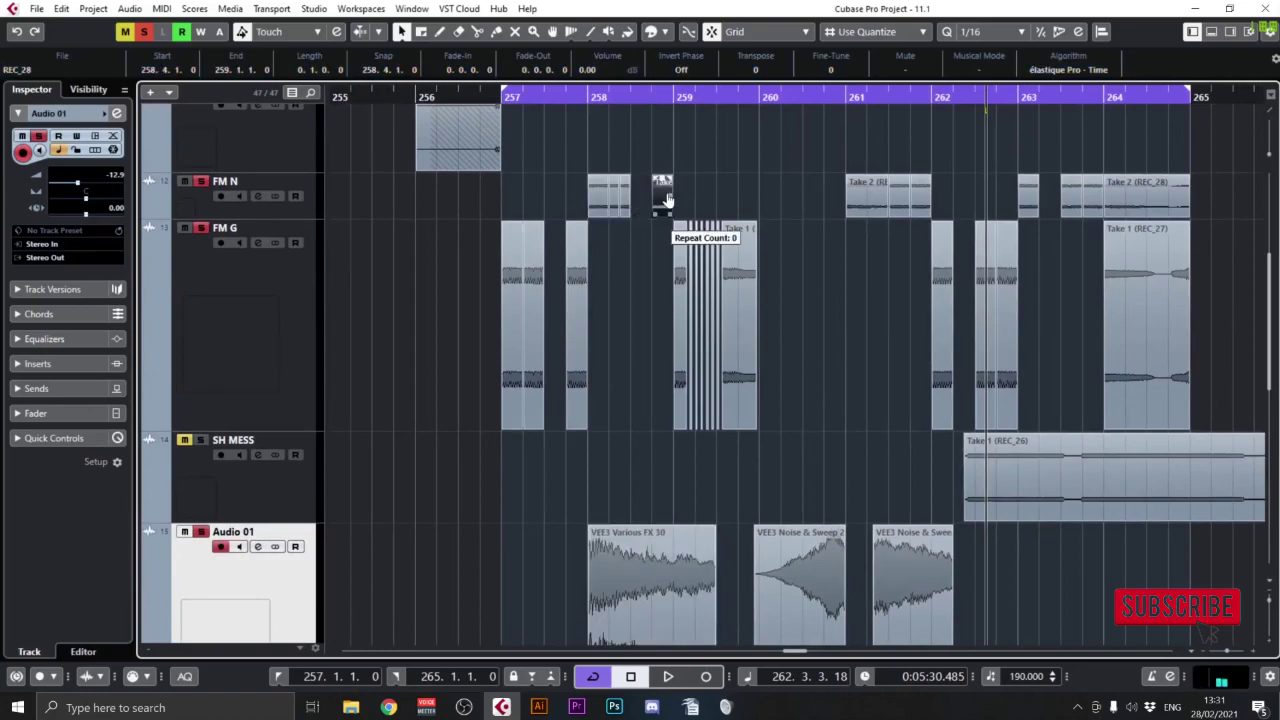
pyautogui.keyDown('alt'); pyautogui.click(662, 207); pyautogui.keyUp('alt')
pyautogui.moveTo(691, 199); pyautogui.dragTo(606, 219)
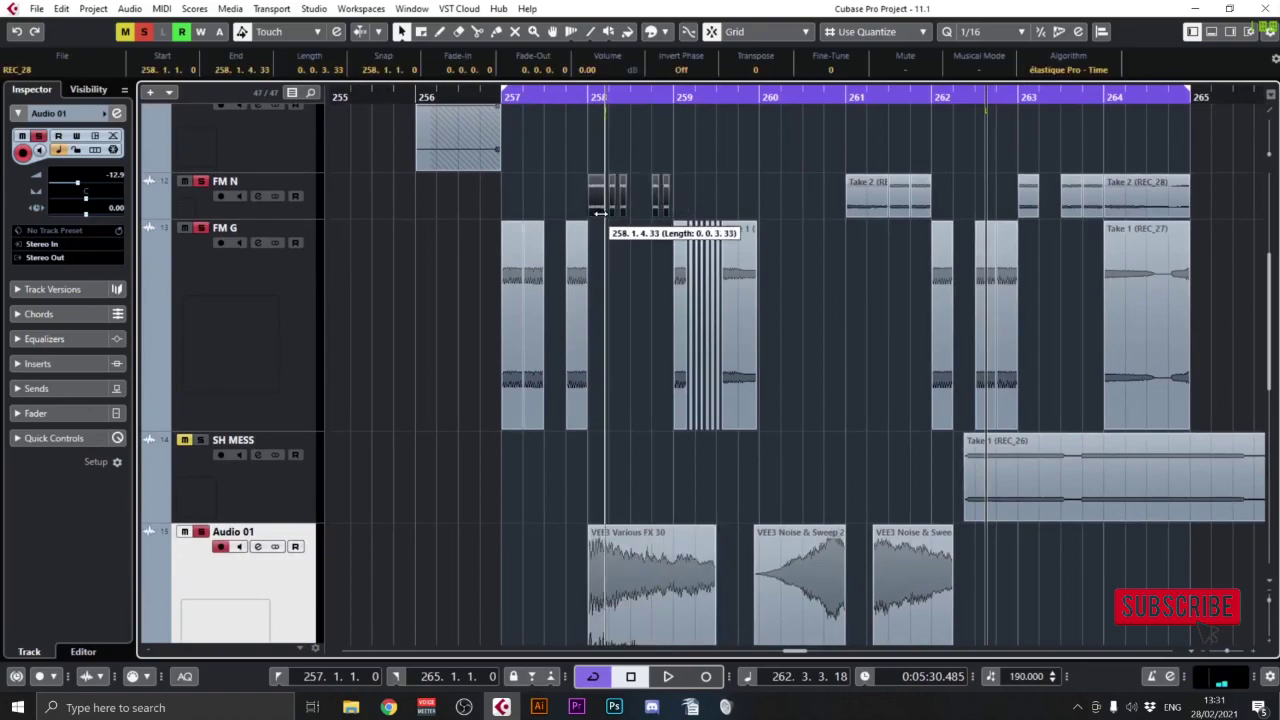
# Step: Shorten the last FM G clip in bar 259 to beat 4 and cut VEE3 Various FX 30 off at bar 259
pyautogui.scroll(-1, 630, 240)
pyautogui.click(740, 324)
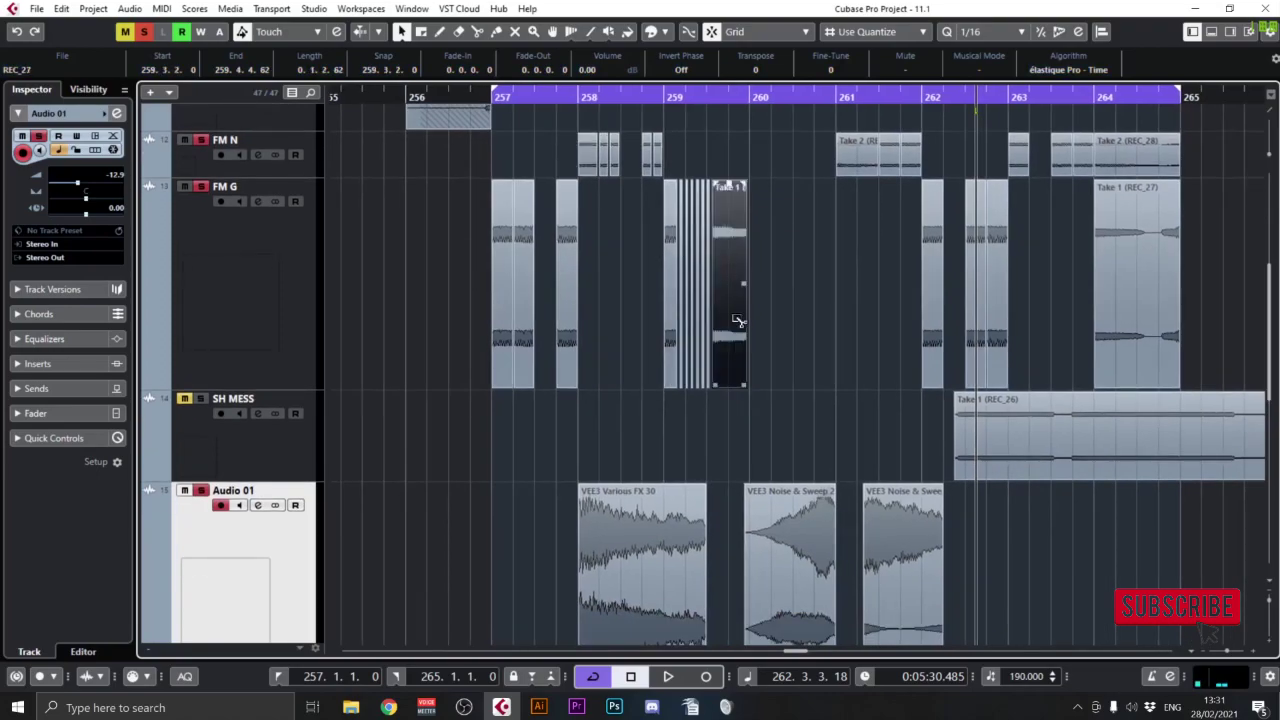
pyautogui.scroll(-3, 745, 300)
pyautogui.click(668, 395)
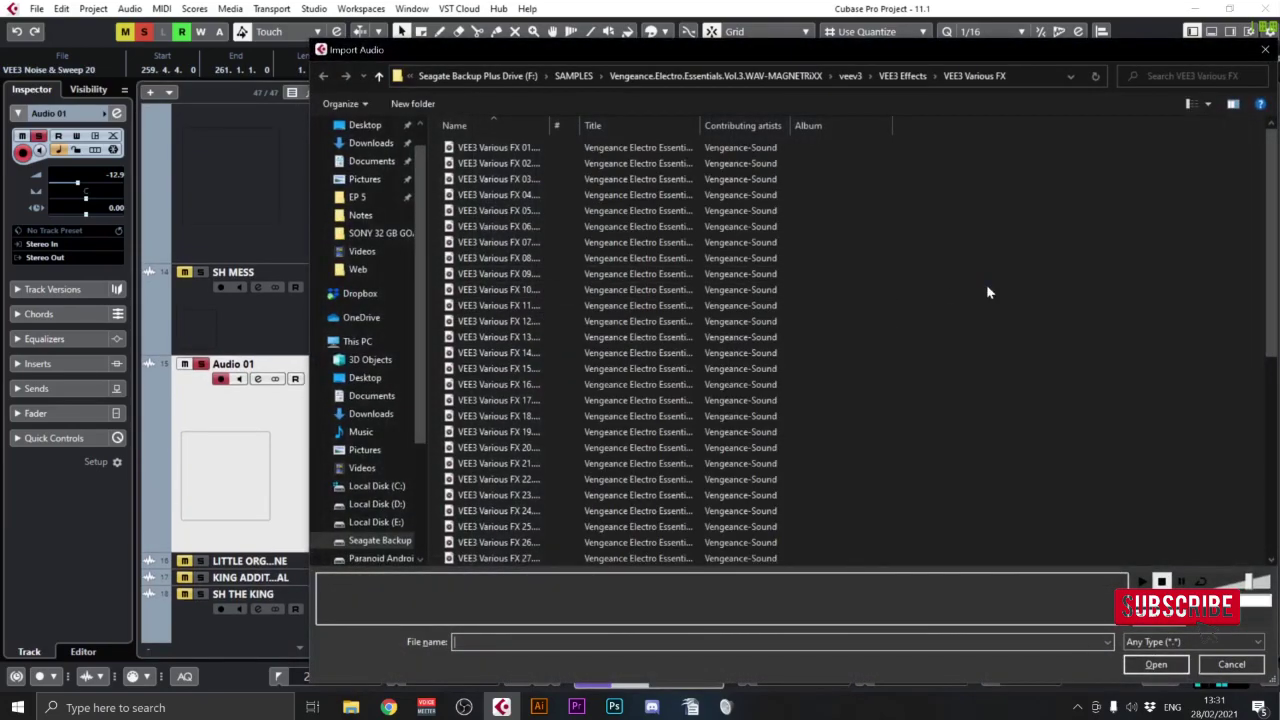
# Step: Audition samples in the VEE3 Synth & Vocal FX folder and import VEE3 Synth & Vocal FX 11.wav
pyautogui.hotkey('alt', 'Up')
pyautogui.click(526, 163)
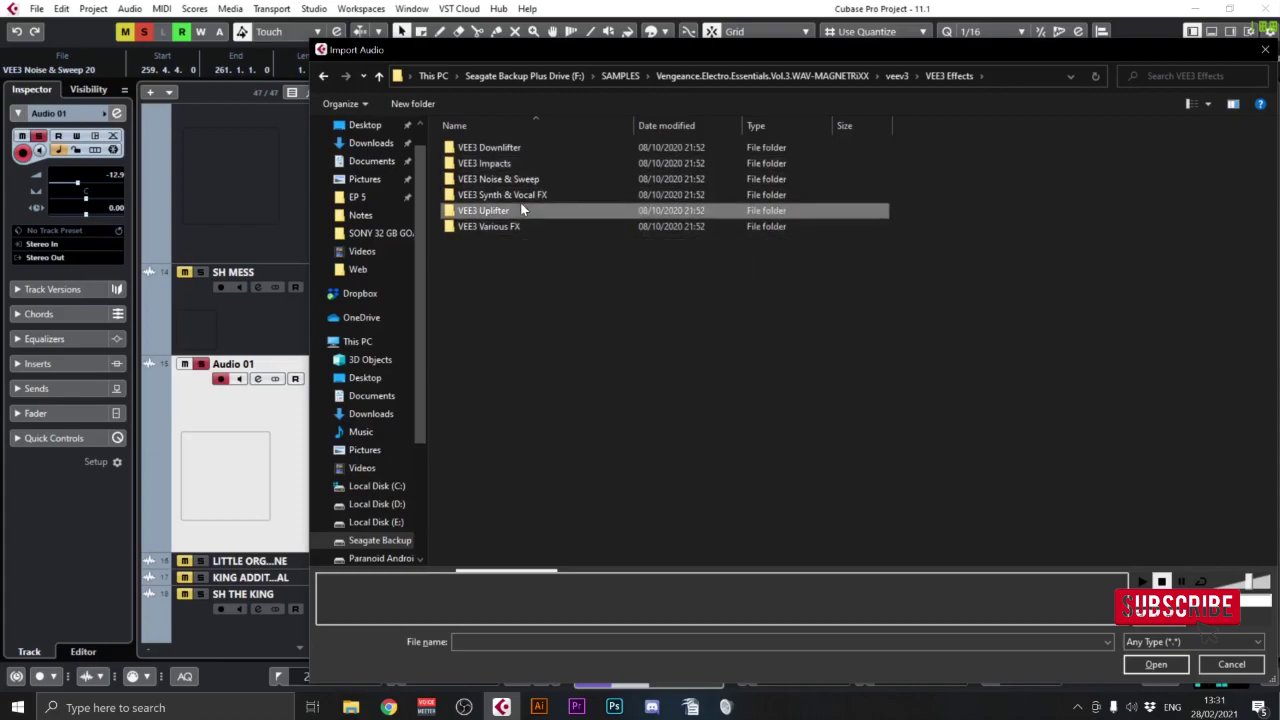
pyautogui.doubleClick(523, 194)
pyautogui.click(505, 352)
pyautogui.click(505, 383)
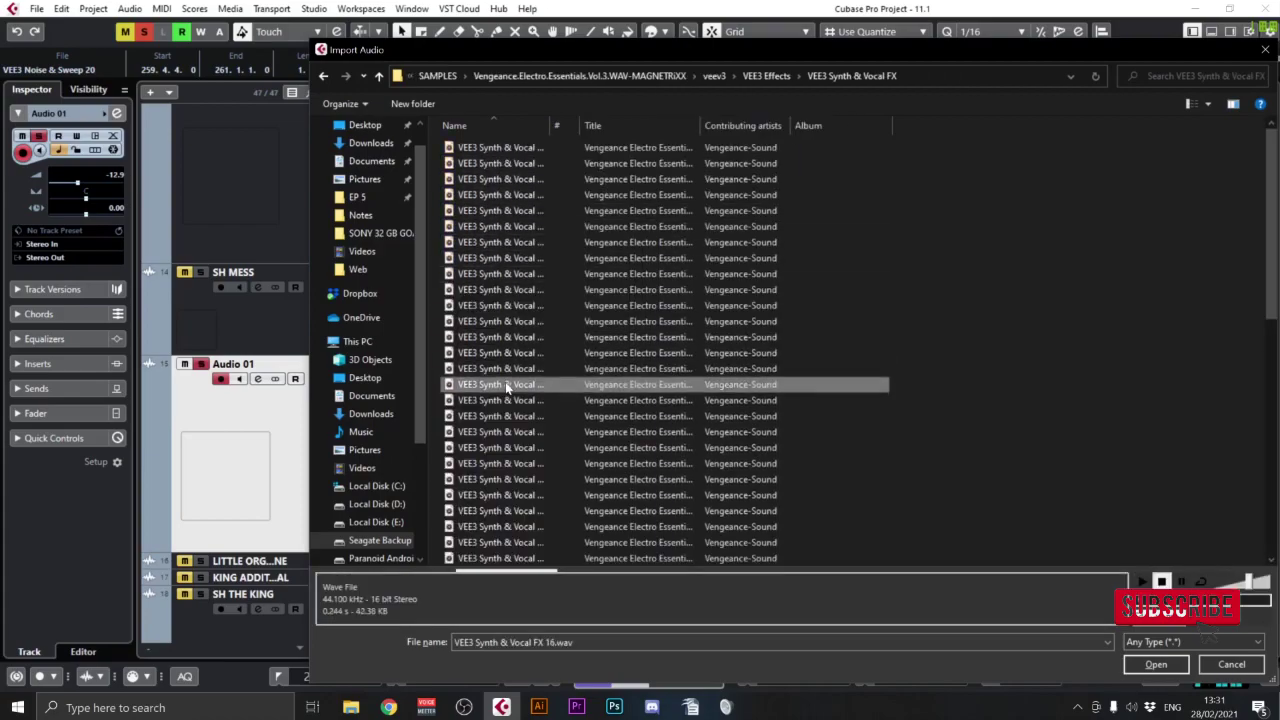
pyautogui.click(489, 339)
pyautogui.click(503, 308)
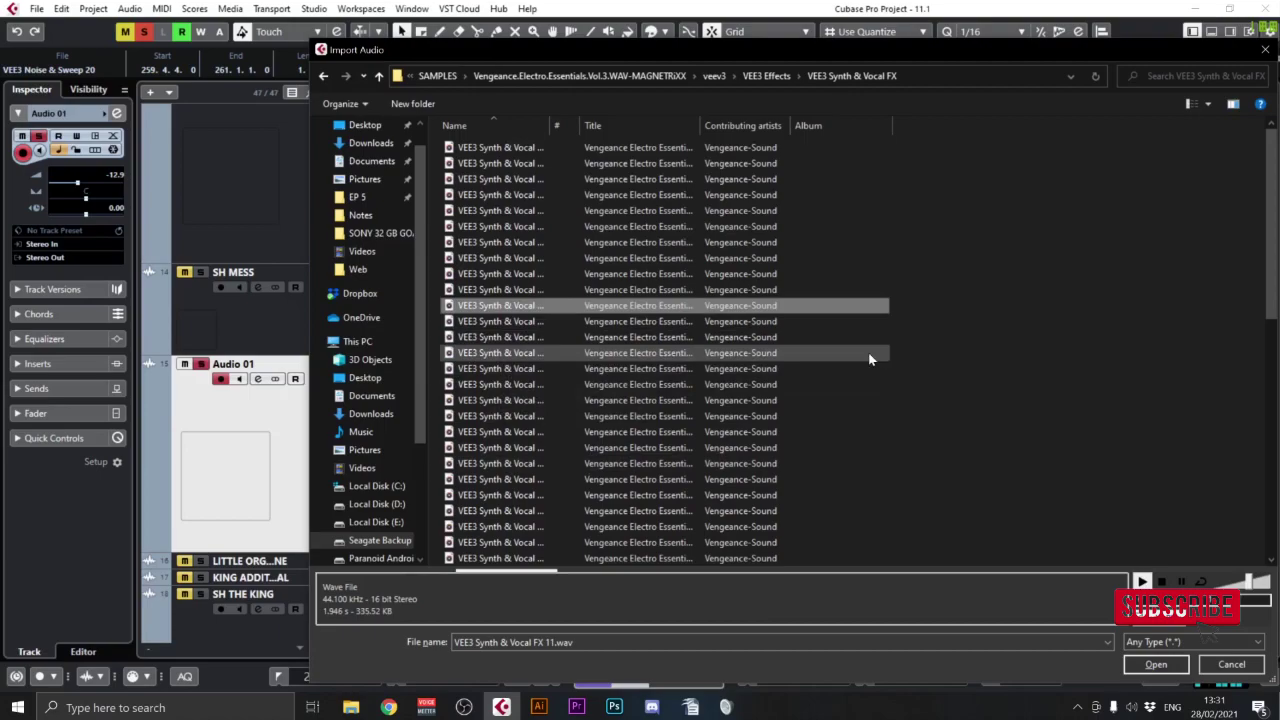
pyautogui.press('Return')
# Step: Cut the imported vocal FX down to a 0.0.2.0 slice, place it at 263.1.1.0 with one repeat, and play it back
pyautogui.keyDown('alt'); pyautogui.click(978, 395); pyautogui.keyUp('alt')
pyautogui.click(975, 398)
pyautogui.press('Delete')
pyautogui.click(1002, 400)
pyautogui.press('Delete')
pyautogui.click(981, 436)
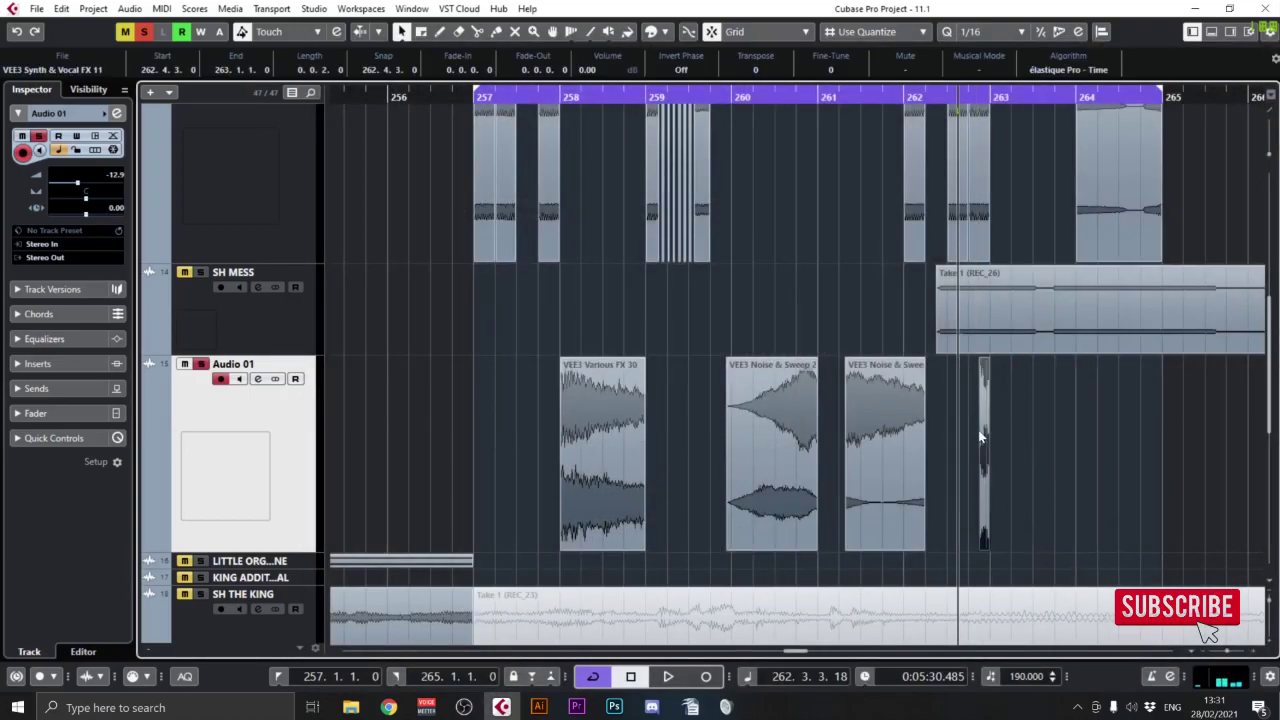
pyautogui.moveTo(991, 487); pyautogui.dragTo(994, 512)
pyautogui.press('space')
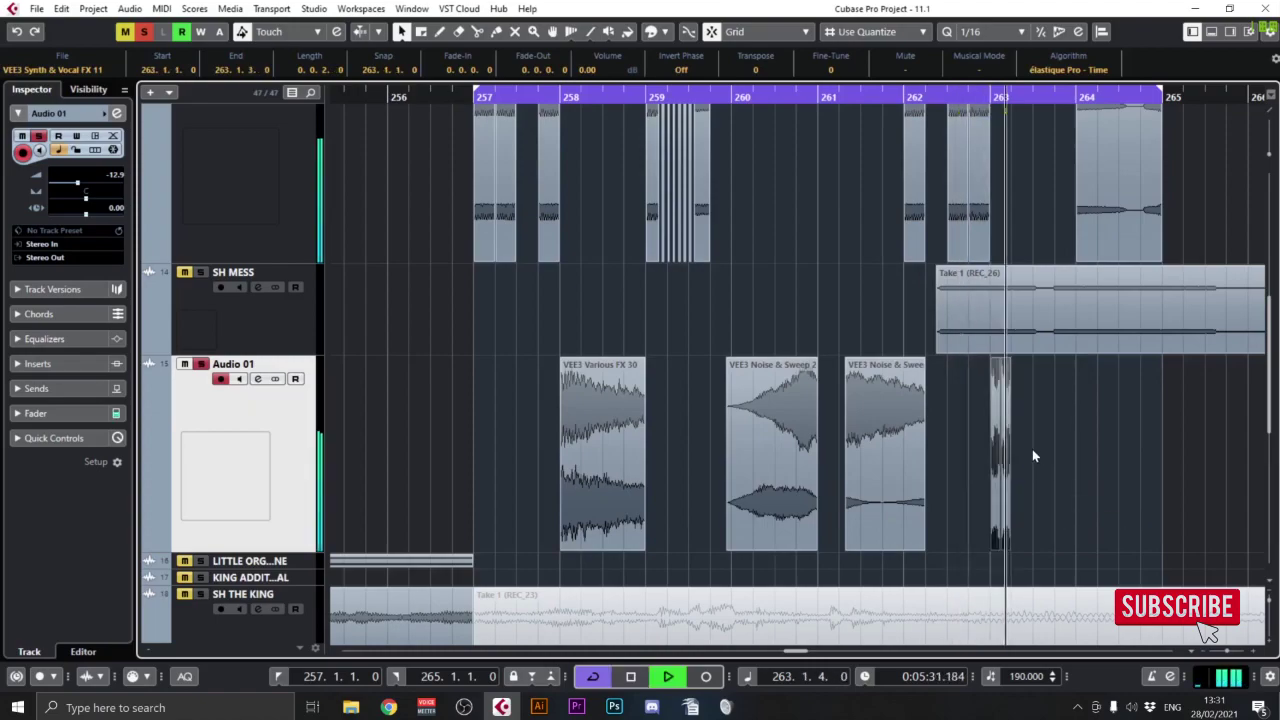
# Step: Unmute the SH MESS track and cut a short slice from the start of its REC_26 recording for beat 3 of bar 262
pyautogui.scroll(-1, 932, 420)
pyautogui.hscroll(1, 932, 420)
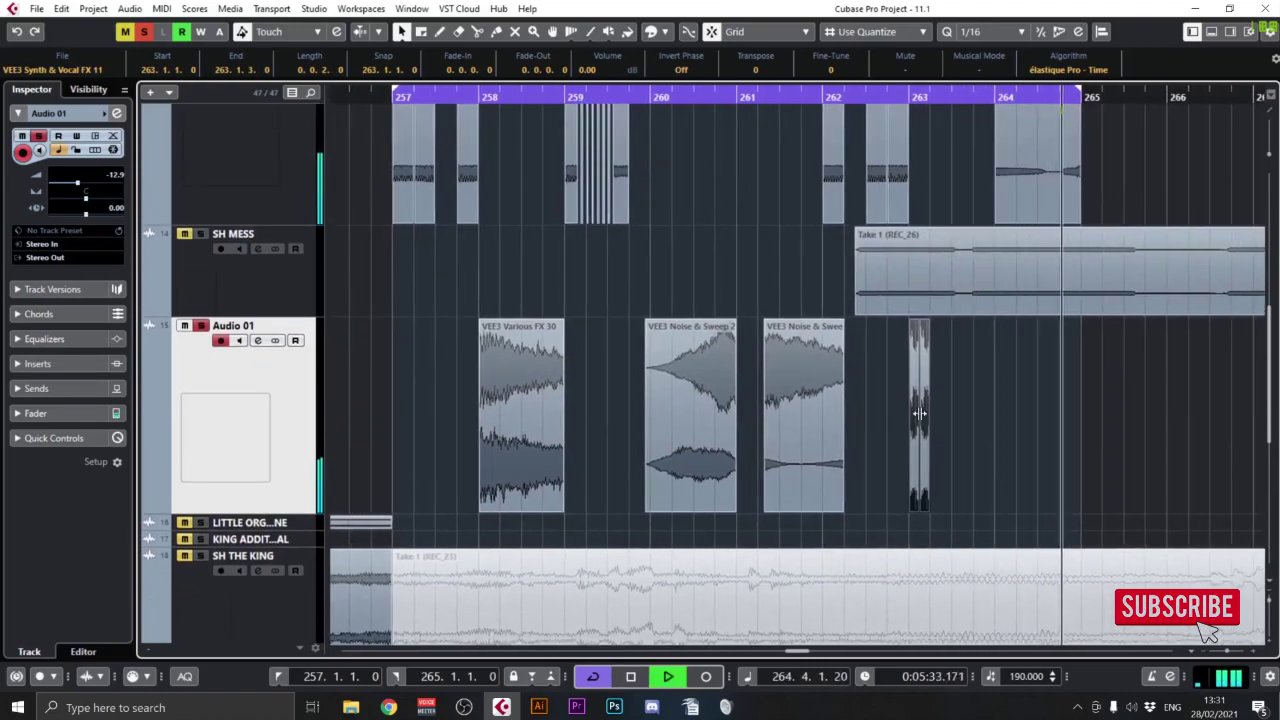
pyautogui.scroll(1, 946, 466)
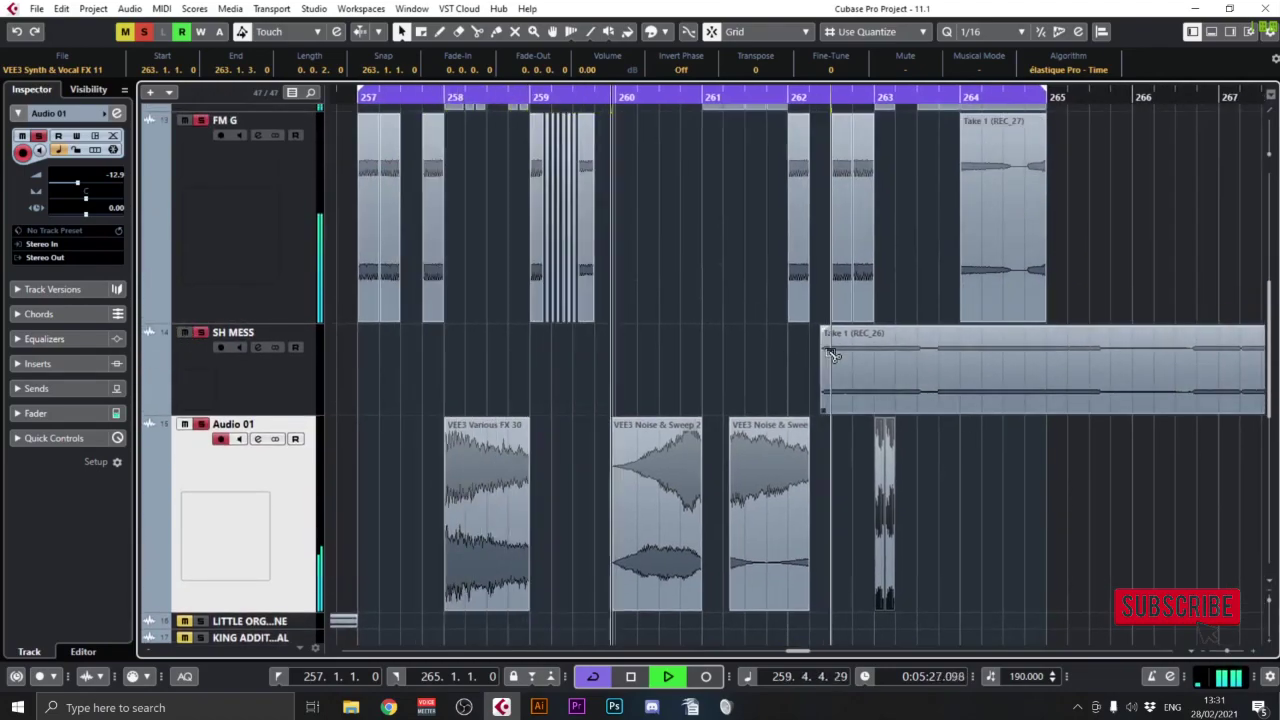
pyautogui.press('Delete')
pyautogui.hotkey('ctrl', 'z')
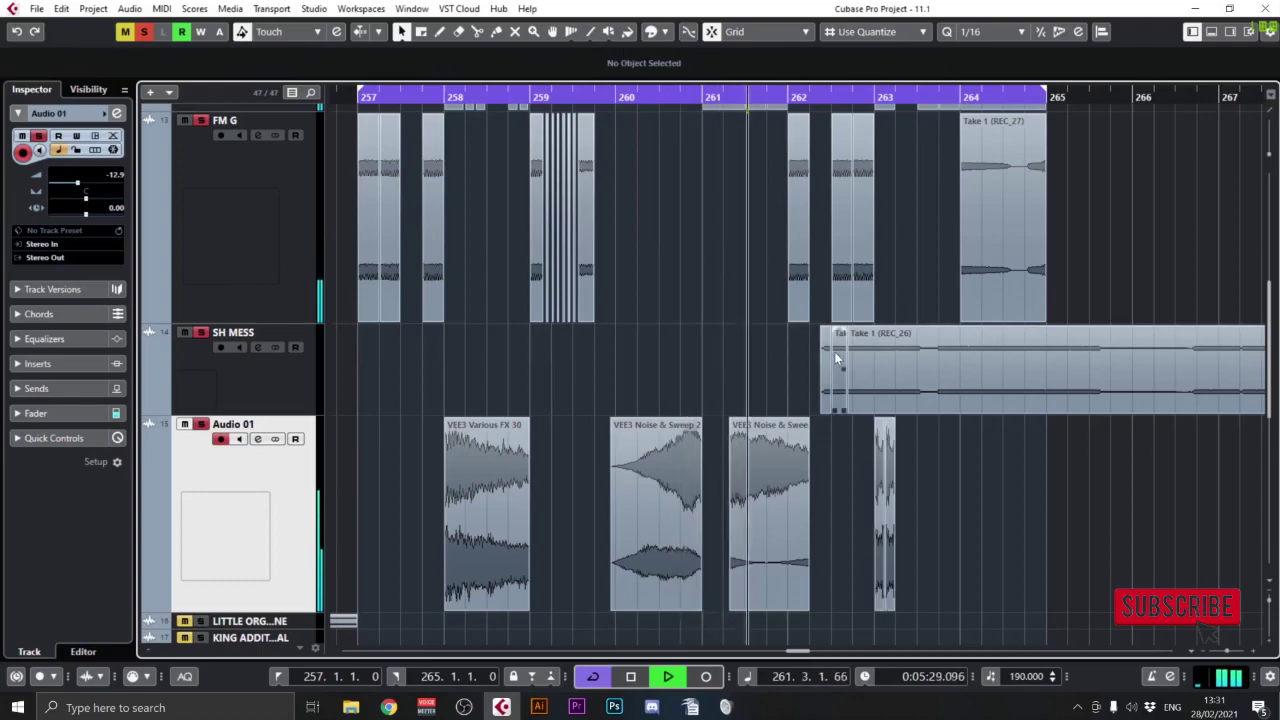
pyautogui.click(827, 378)
pyautogui.press('Delete')
pyautogui.moveTo(829, 387); pyautogui.dragTo(839, 430)
# Step: Move the last FM N and FM G clips about two bars out of the loop and split SH MESS in bar 264 into shorter slices
pyautogui.moveTo(954, 144); pyautogui.dragTo(900, 242)
pyautogui.moveTo(903, 242); pyautogui.dragTo(1069, 242)
pyautogui.moveTo(883, 418)
pyautogui.mouseDown()
pyautogui.moveTo(961, 459)
pyautogui.moveTo(904, 427)
pyautogui.mouseUp()
pyautogui.keyDown('alt'); pyautogui.click(884, 427); pyautogui.keyUp('alt')
pyautogui.keyDown('alt'); pyautogui.click(901, 430); pyautogui.keyUp('alt')
pyautogui.keyDown('alt'); pyautogui.click(913, 435); pyautogui.keyUp('alt')
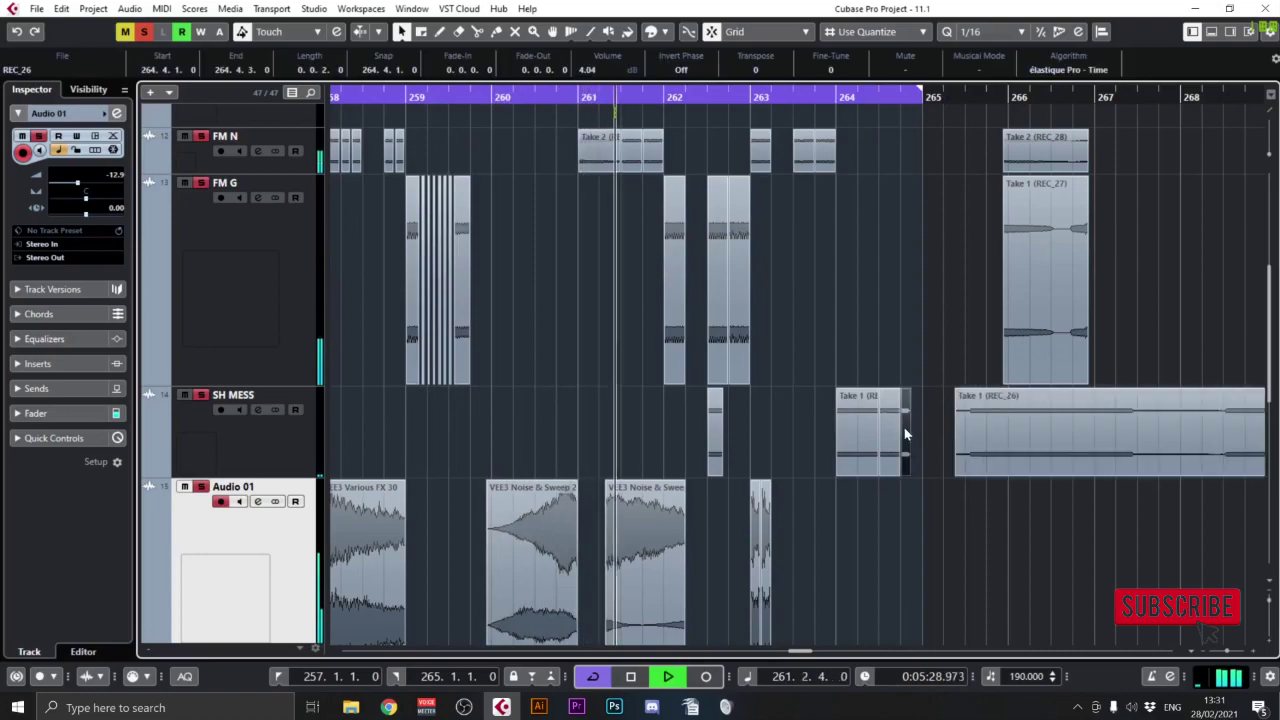
# Step: Move the VEE3 Noise & Sweep 20 clip in bar 261 out of the looped range
pyautogui.scroll(-1, 756, 430)
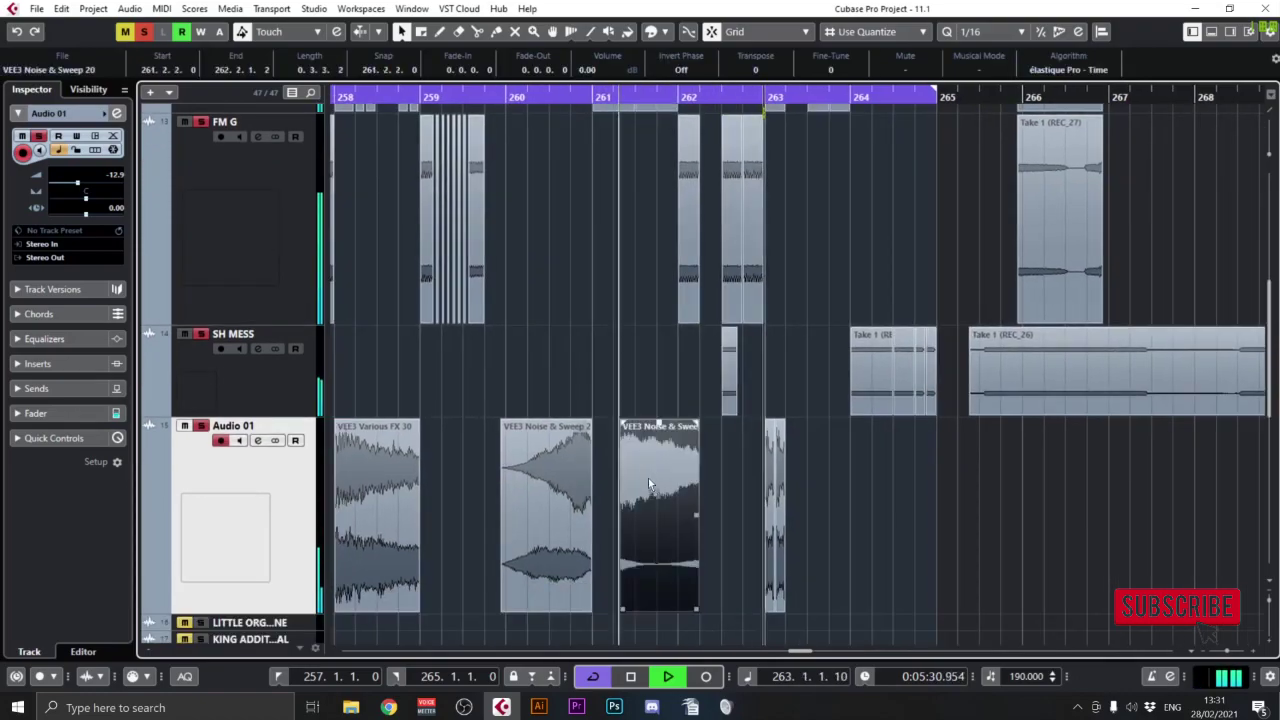
pyautogui.moveTo(647, 473); pyautogui.dragTo(1101, 473)
pyautogui.moveTo(913, 453); pyautogui.dragTo(863, 499)
pyautogui.moveTo(774, 408); pyautogui.dragTo(997, 451)
pyautogui.click(997, 451)
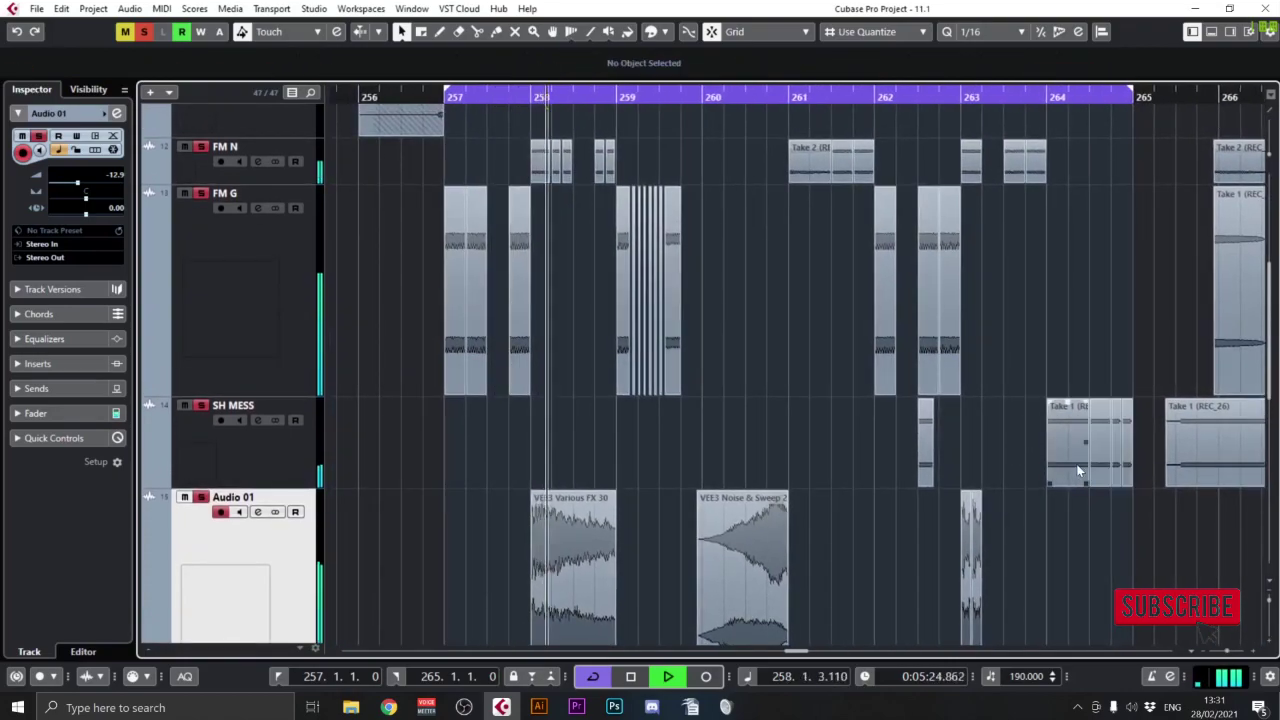
# Step: Copy the first SH MESS clip of bar 264 to bar 257, keep only its first beat, and add a 0.0.0.68 fade-out
pyautogui.moveTo(1052, 447); pyautogui.dragTo(450, 450)
pyautogui.keyDown('alt'); pyautogui.click(466, 454); pyautogui.keyUp('alt')
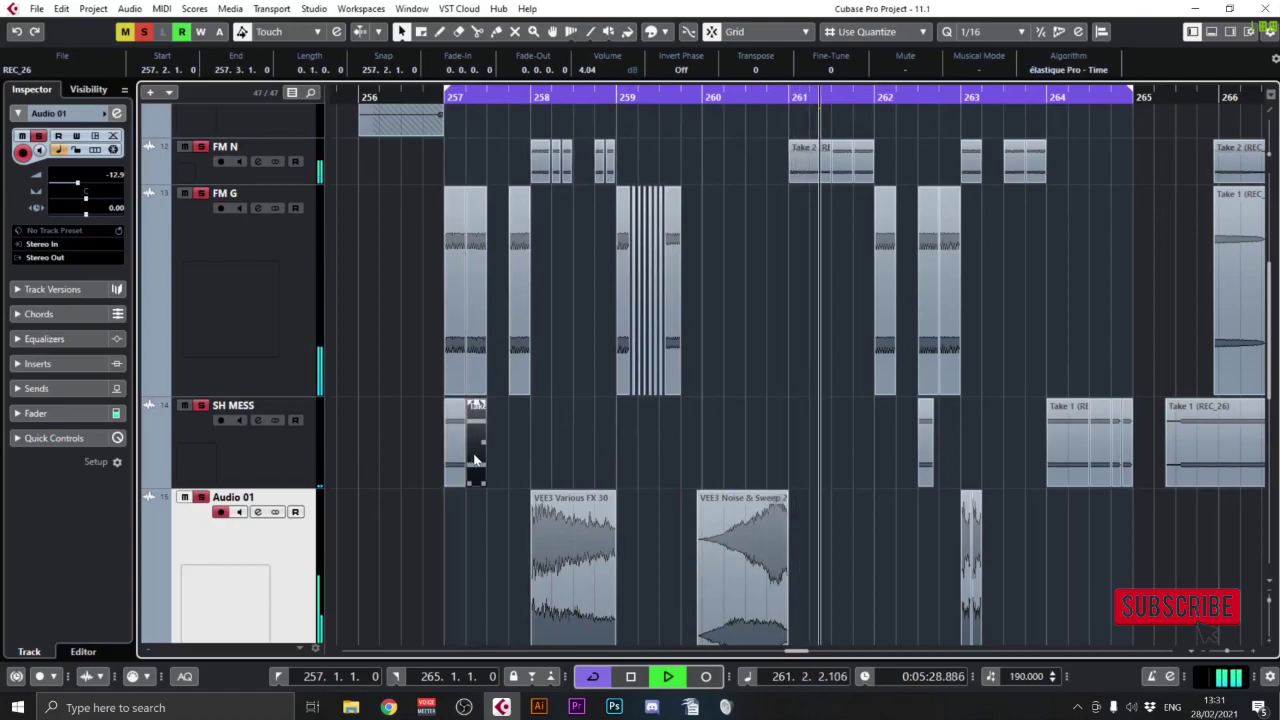
pyautogui.press('Delete')
pyautogui.click(463, 445)
pyautogui.press('space')
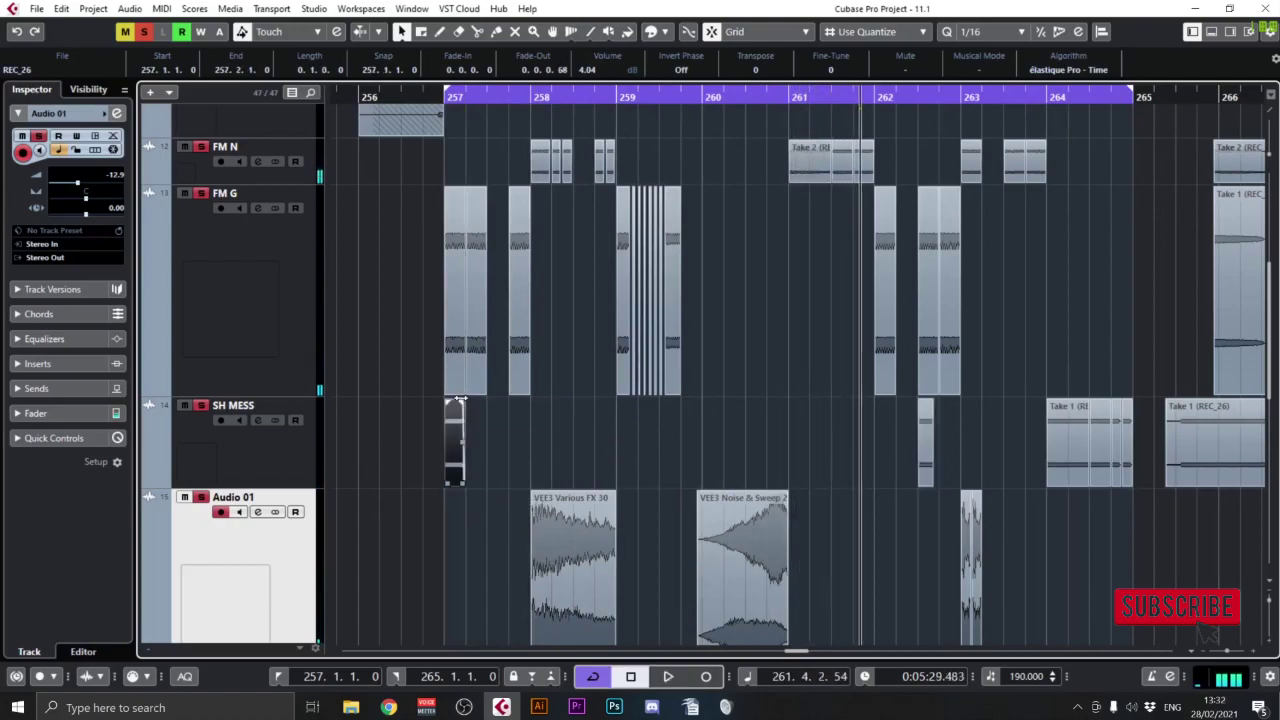
# Step: Select the SH MESS track and replay the section from bar 257 to check the copied slice
pyautogui.click(200, 485)
pyautogui.click(443, 97)
pyautogui.press('space')
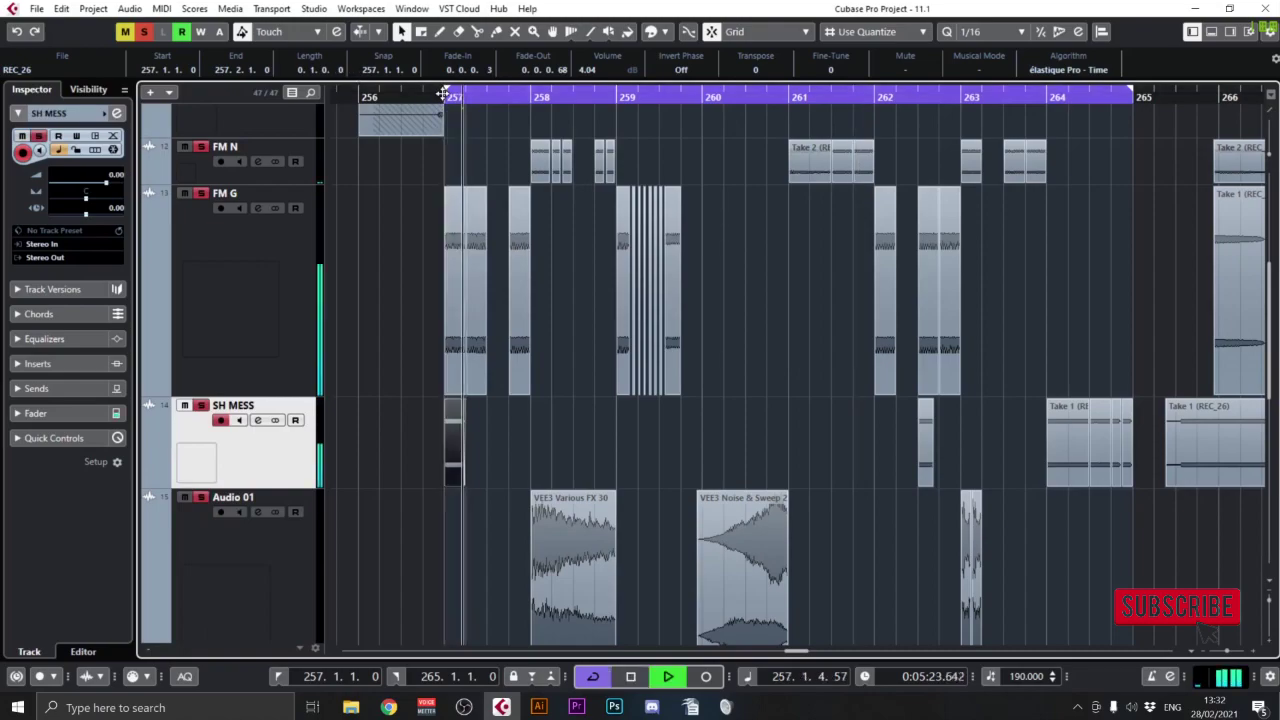
pyautogui.moveTo(443, 96); pyautogui.dragTo(442, 98)
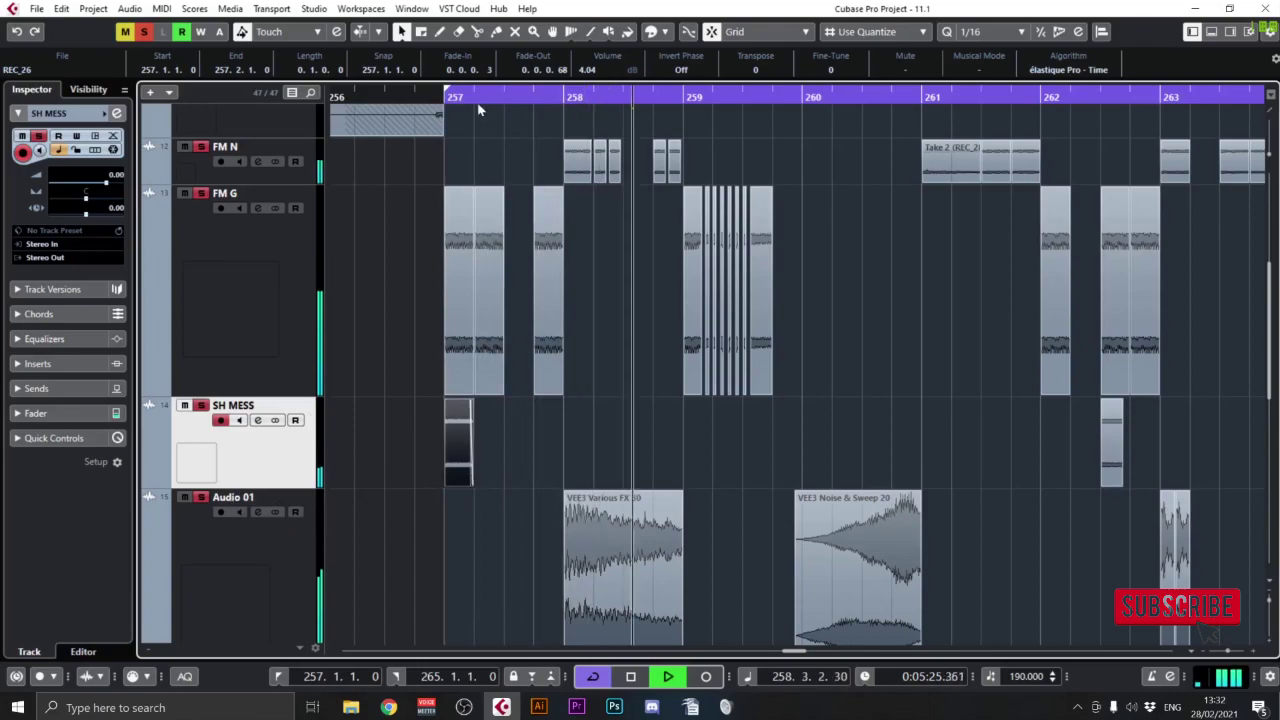
pyautogui.click(443, 96)
pyautogui.moveTo(443, 96); pyautogui.dragTo(446, 104)
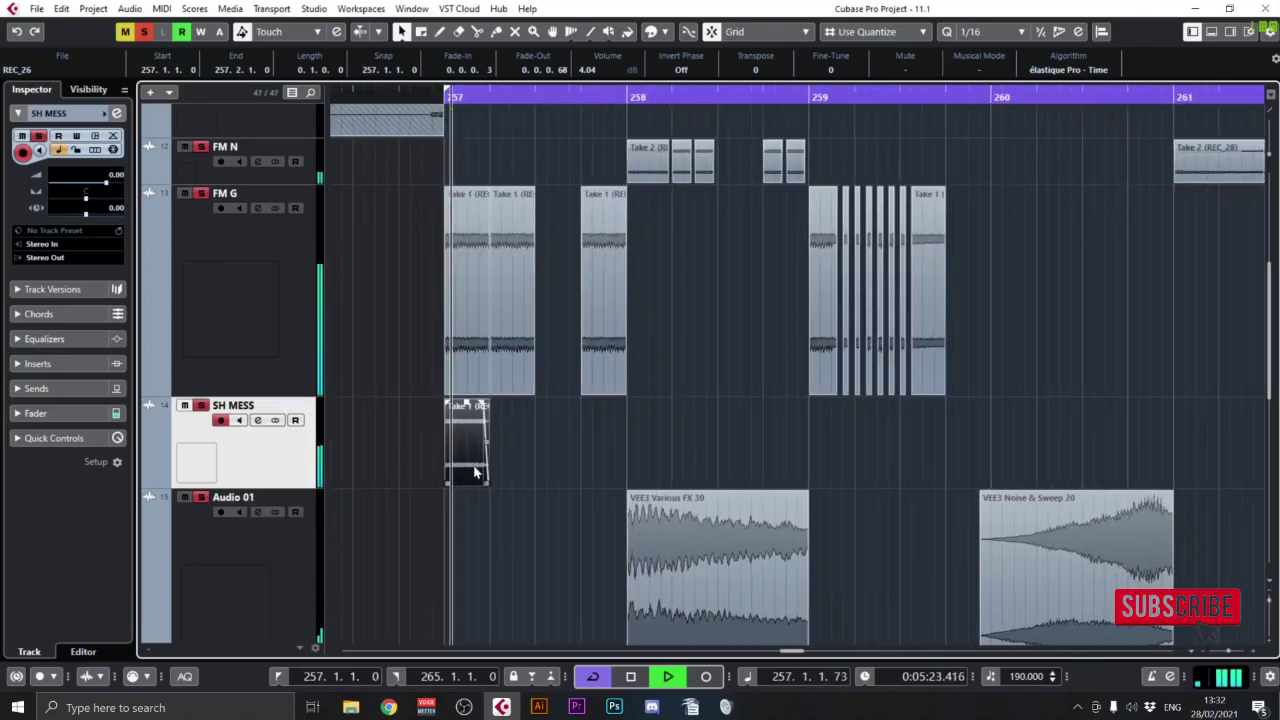
# Step: Extend the SH MESS clip in bar 257 to 261.2.4.0, split it into sections, and delete the unwanted parts
pyautogui.press('space')
pyautogui.moveTo(484, 480); pyautogui.dragTo(1249, 480)
pyautogui.press('space')
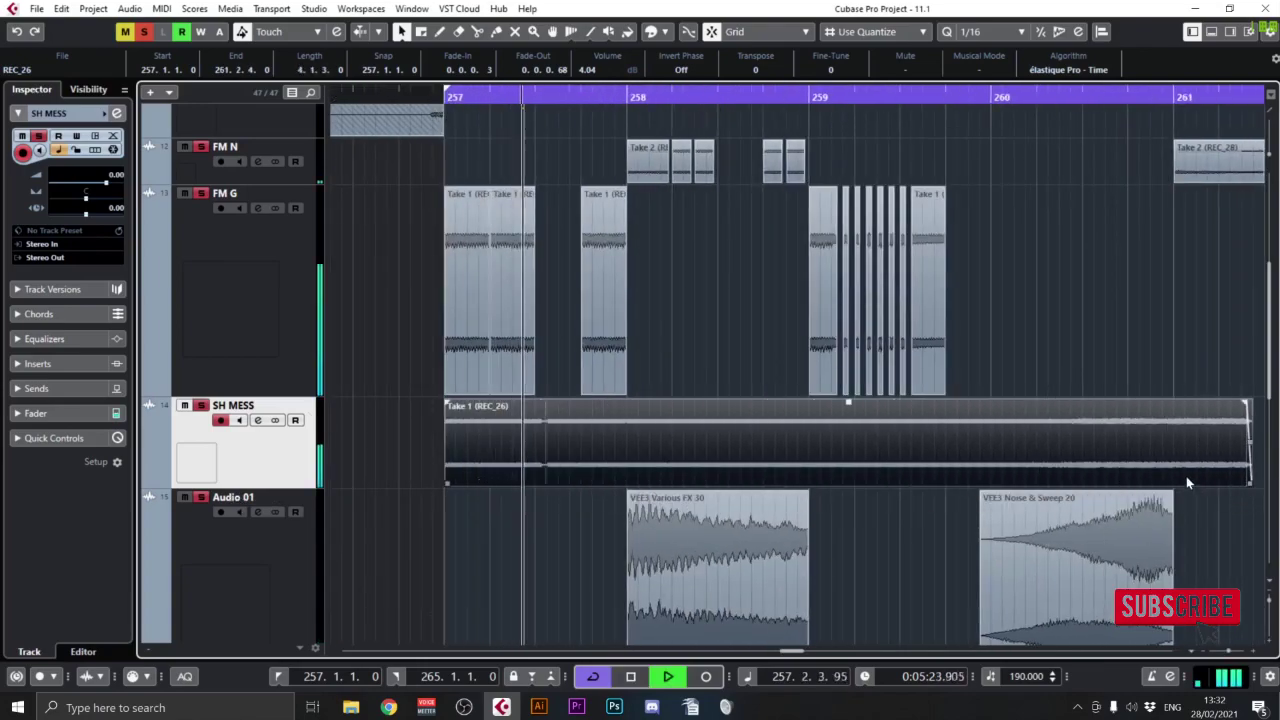
pyautogui.keyDown('alt'); pyautogui.click(830, 456); pyautogui.keyUp('alt')
pyautogui.keyDown('alt'); pyautogui.click(980, 454); pyautogui.keyUp('alt')
pyautogui.click(805, 452)
pyautogui.press('Delete')
pyautogui.click(1052, 449)
pyautogui.moveTo(1069, 448); pyautogui.dragTo(862, 452)
pyautogui.press('Delete')
# Step: Arrange a long SH MESS slice at 257.1.4.0 and four short slices from 259.2.1.0, with 0.0.0.96 fade-outs
pyautogui.moveTo(736, 452); pyautogui.dragTo(534, 486)
pyautogui.keyDown('alt'); pyautogui.click(960, 456); pyautogui.keyUp('alt')
pyautogui.press('space')
pyautogui.moveTo(971, 462)
pyautogui.mouseDown()
pyautogui.moveTo(868, 472)
pyautogui.moveTo(982, 442)
pyautogui.mouseUp()
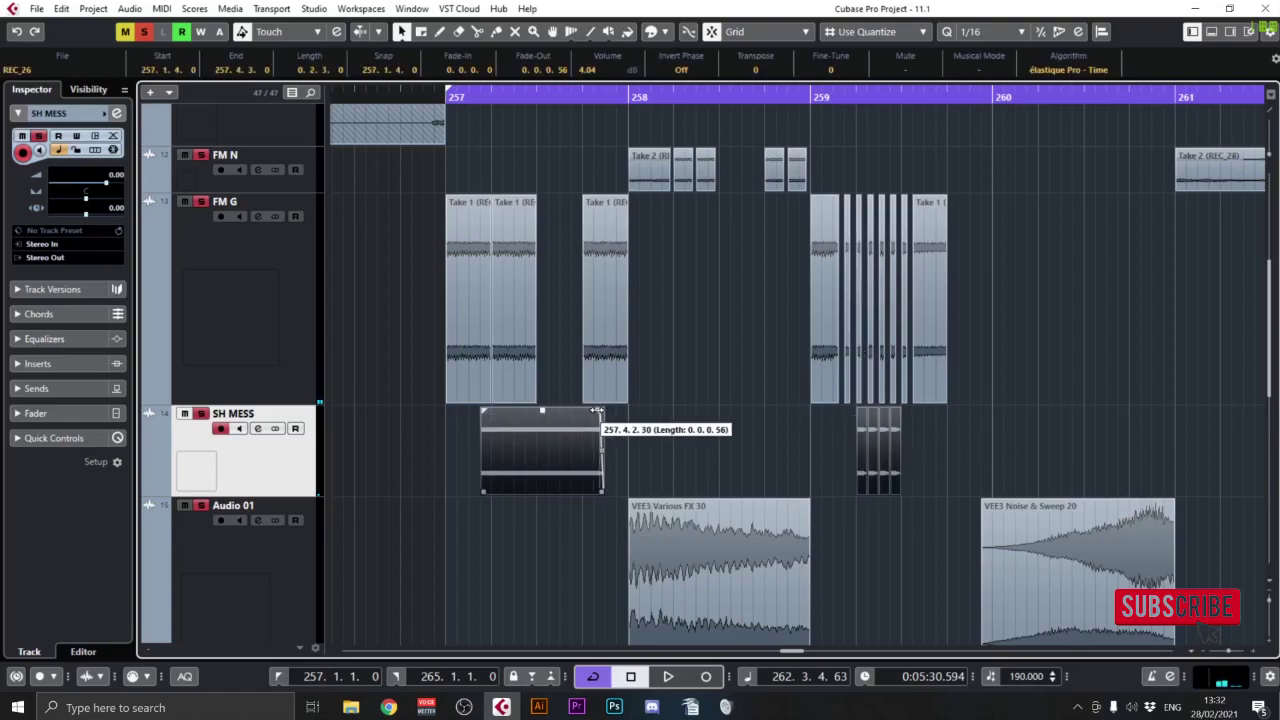
pyautogui.doubleClick(826, 100)
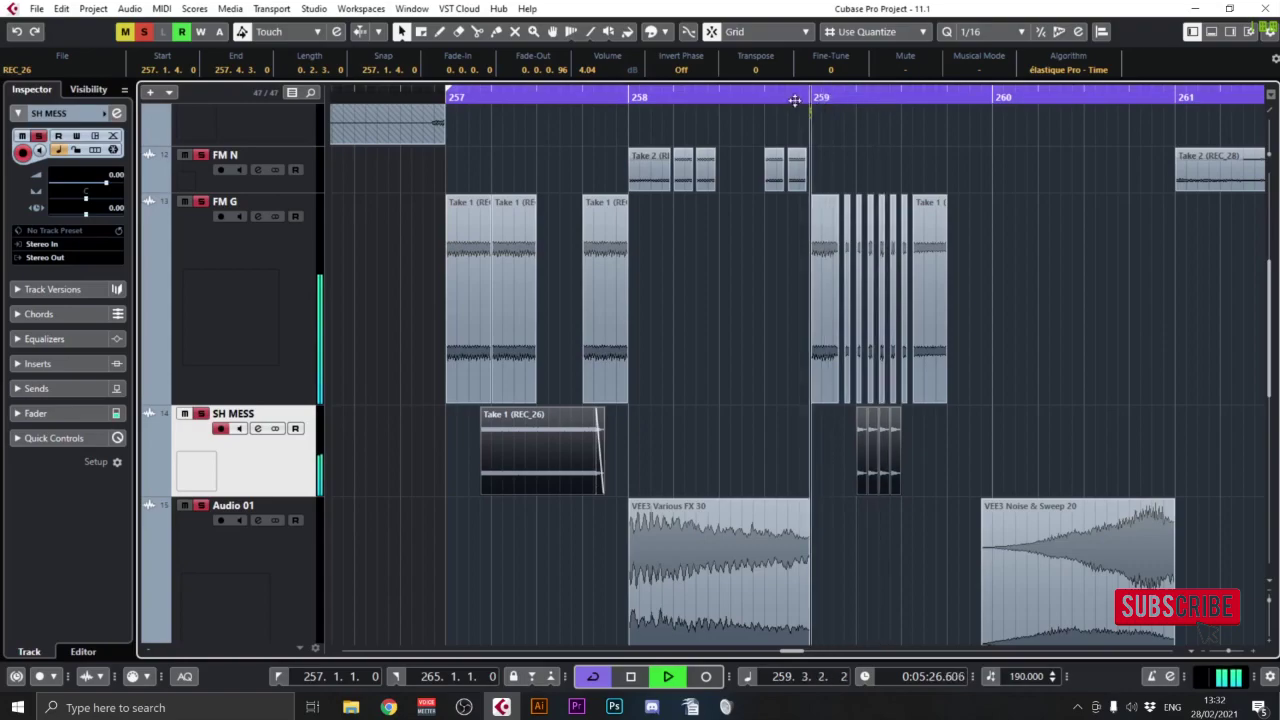
# Step: Split the long SH MESS slice in bar 257 at beat 4 and repeat its end slice up to bar 258
pyautogui.press('space')
pyautogui.keyDown('alt'); pyautogui.click(583, 453); pyautogui.keyUp('alt')
pyautogui.moveTo(590, 457); pyautogui.dragTo(621, 486)
pyautogui.hotkey('ctrl', 'z')
pyautogui.click(615, 467)
# Step: Split the SH MESS clip at 257.3.1.0, delete the part before it, and play the result
pyautogui.click(531, 458)
pyautogui.keyDown('alt'); pyautogui.click(533, 451); pyautogui.keyUp('alt')
pyautogui.click(517, 462)
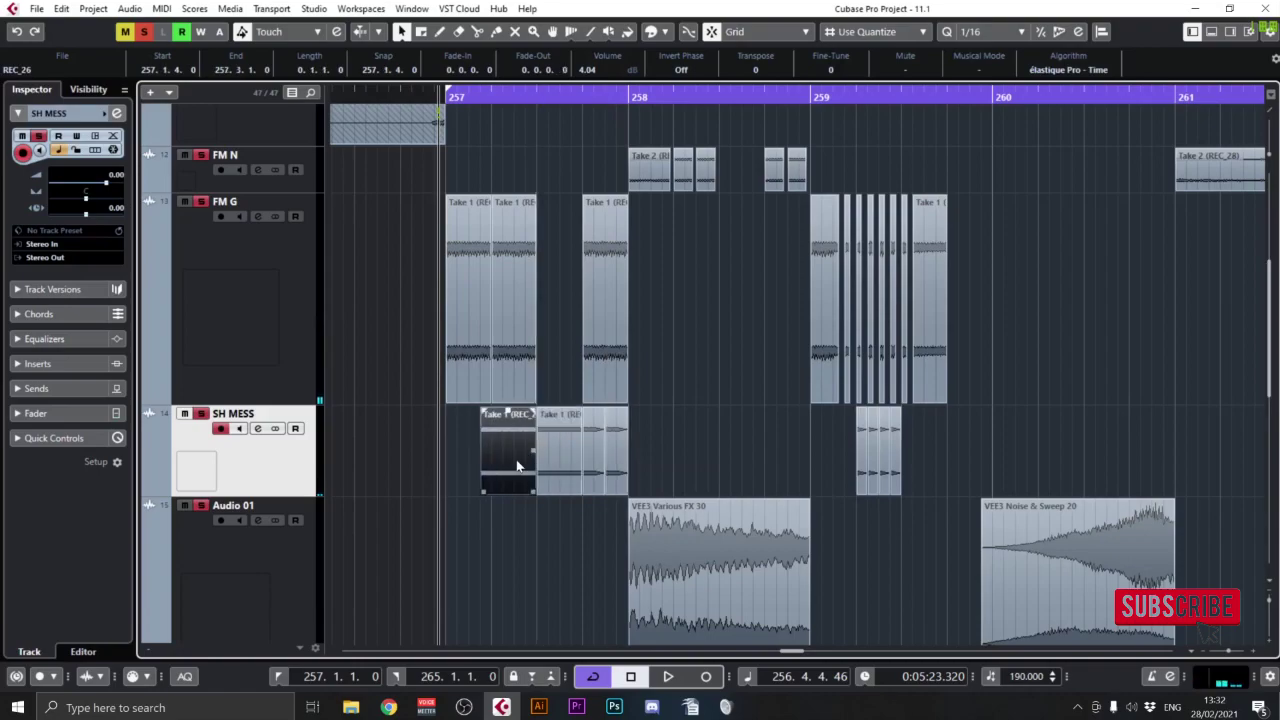
pyautogui.press('Delete')
pyautogui.press('space')
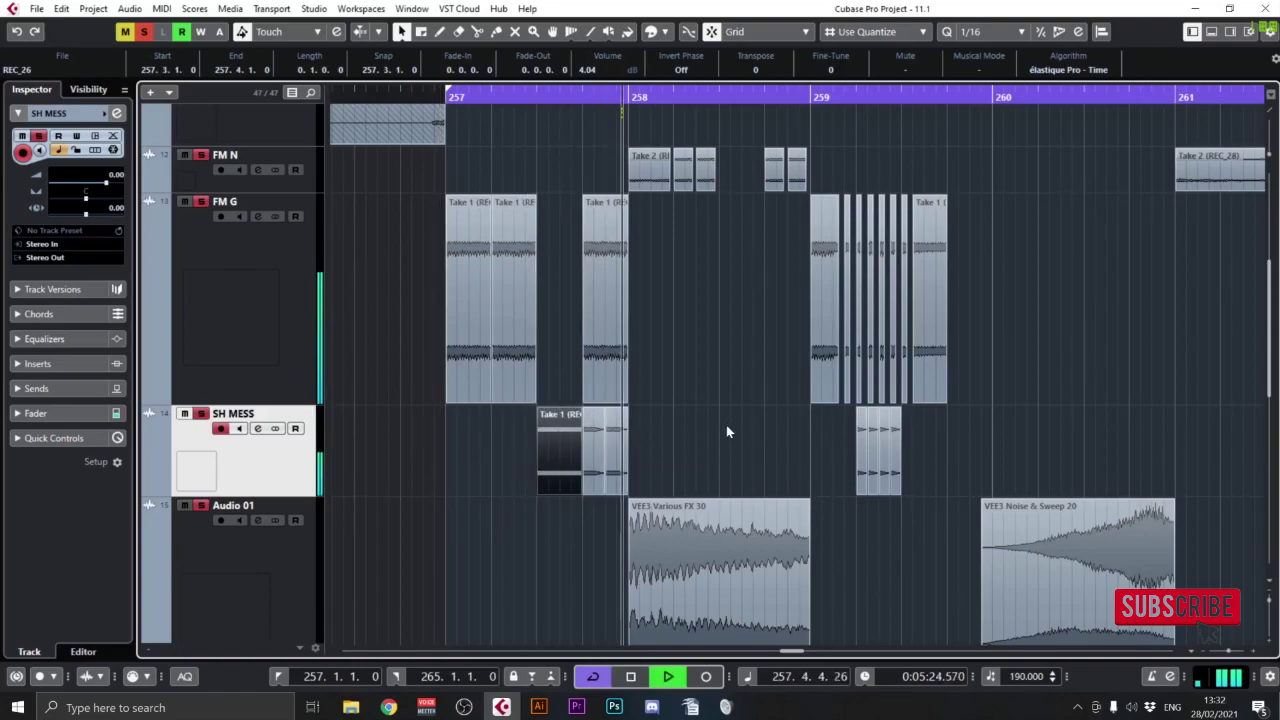
# Step: Replay bar 259 and copy the short SH MESS slice into beat 3 and to 259.4.1.0
pyautogui.moveTo(727, 420); pyautogui.dragTo(521, 304)
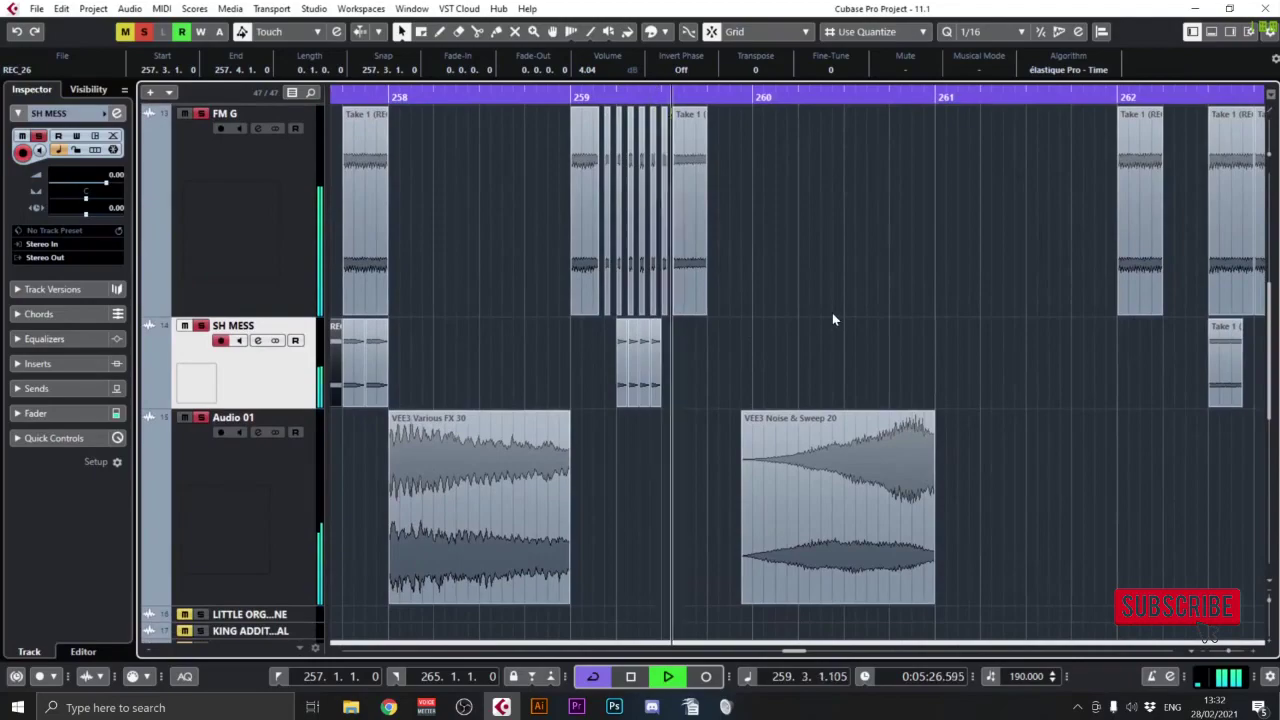
pyautogui.moveTo(832, 313); pyautogui.dragTo(635, 289)
pyautogui.moveTo(521, 319); pyautogui.dragTo(404, 349)
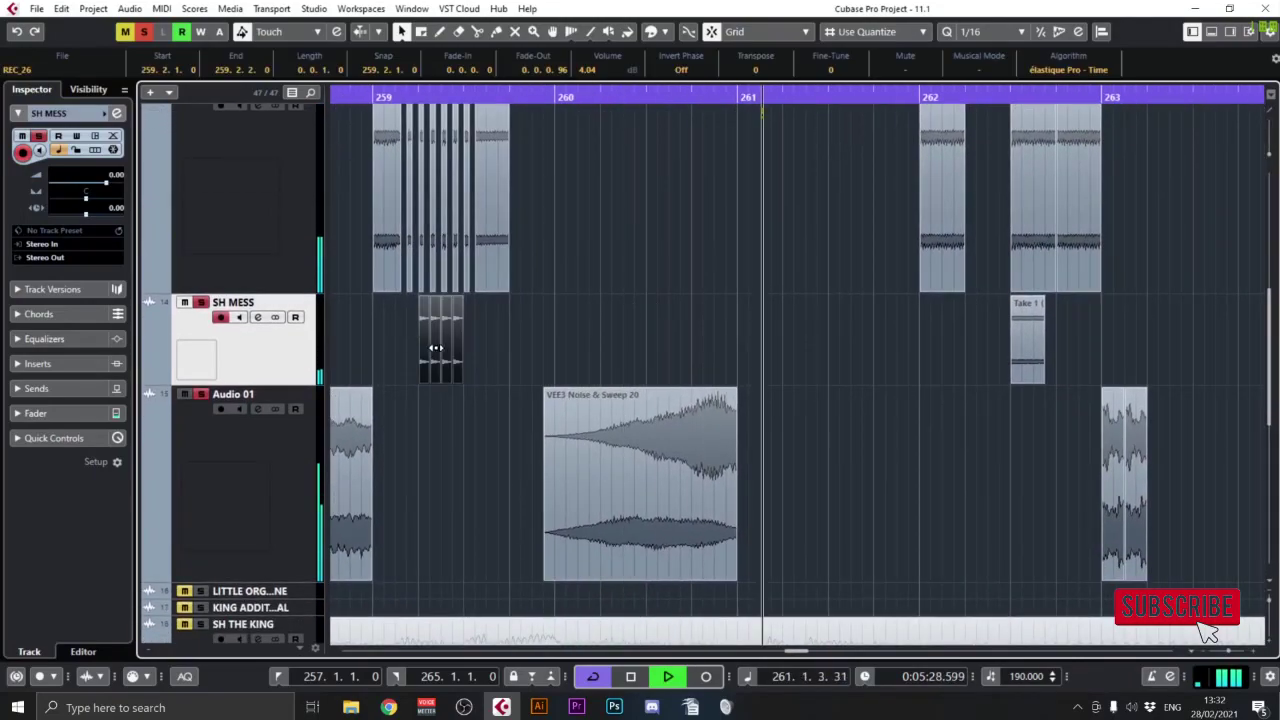
pyautogui.click(408, 97)
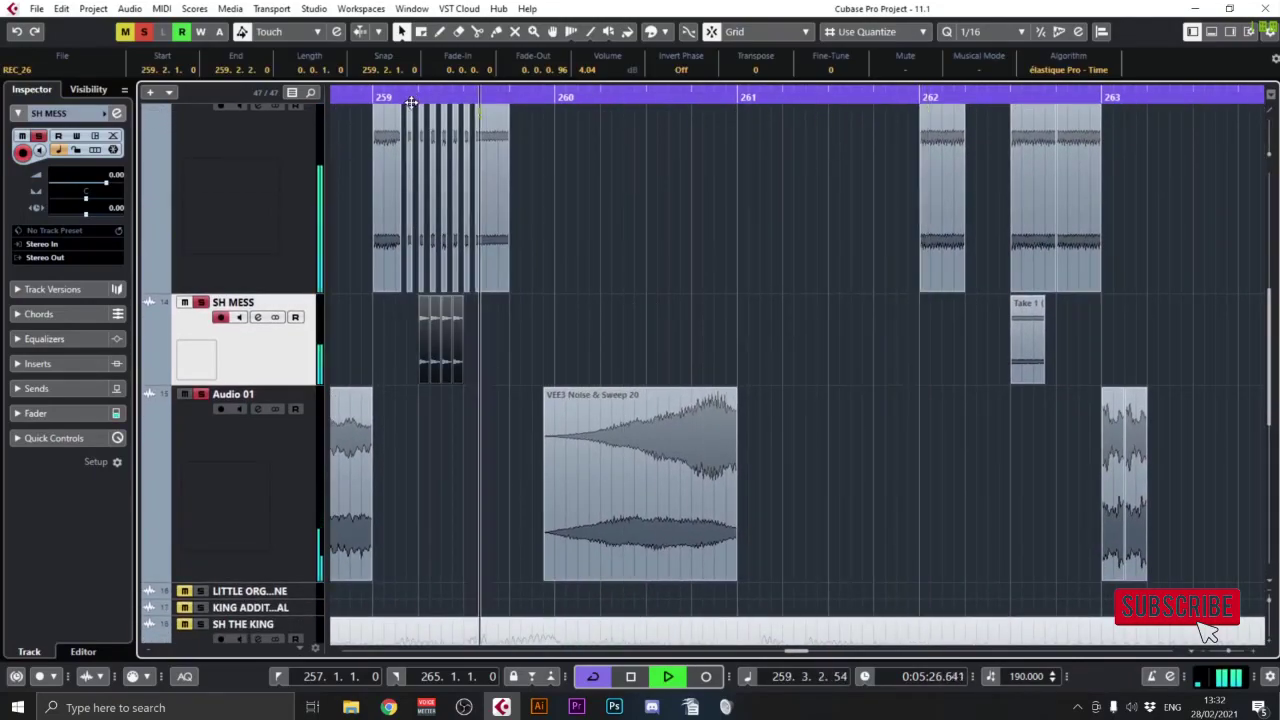
pyautogui.click(458, 352)
pyautogui.moveTo(474, 365); pyautogui.dragTo(516, 368)
pyautogui.press('space')
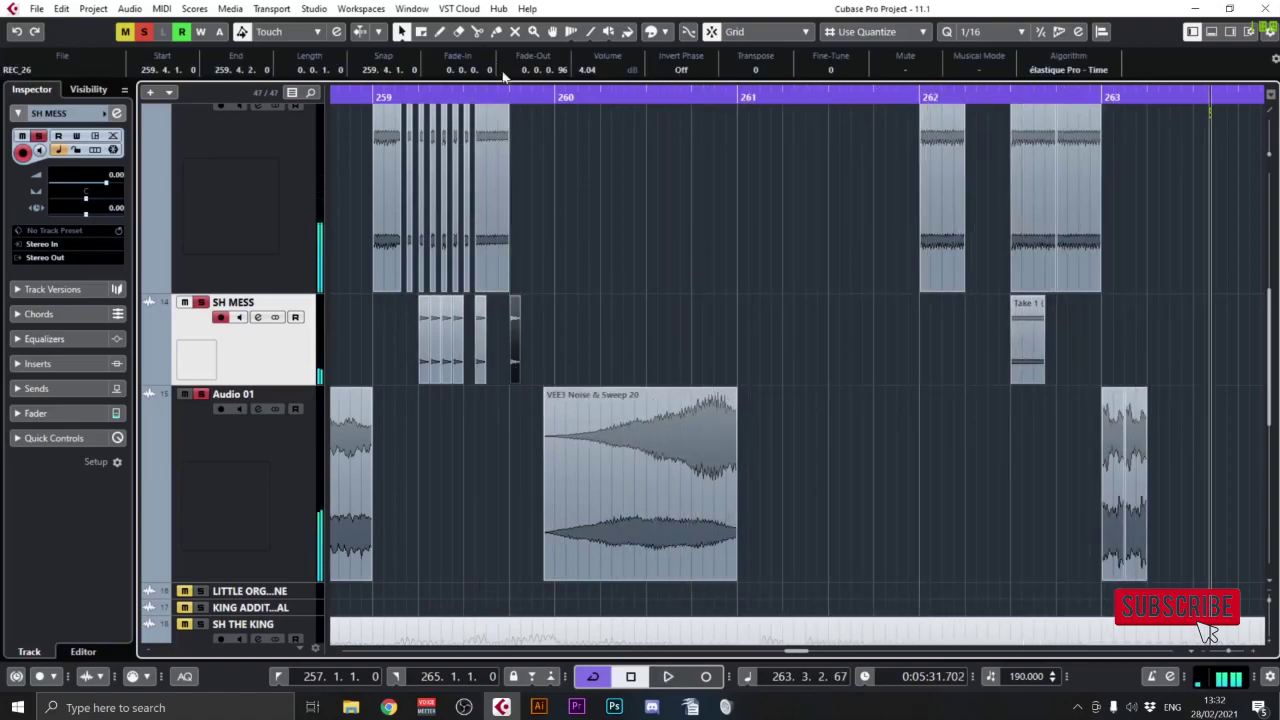
# Step: Bounce the SH MESS slice at 259.4.1.0 and apply an offline PingPongDelay to it with the delay set to 1/16
pyautogui.hotkey('ctrl', 'b')
pyautogui.press('Return')
pyautogui.press('F7')
pyautogui.moveTo(405, 160); pyautogui.dragTo(717, 328)
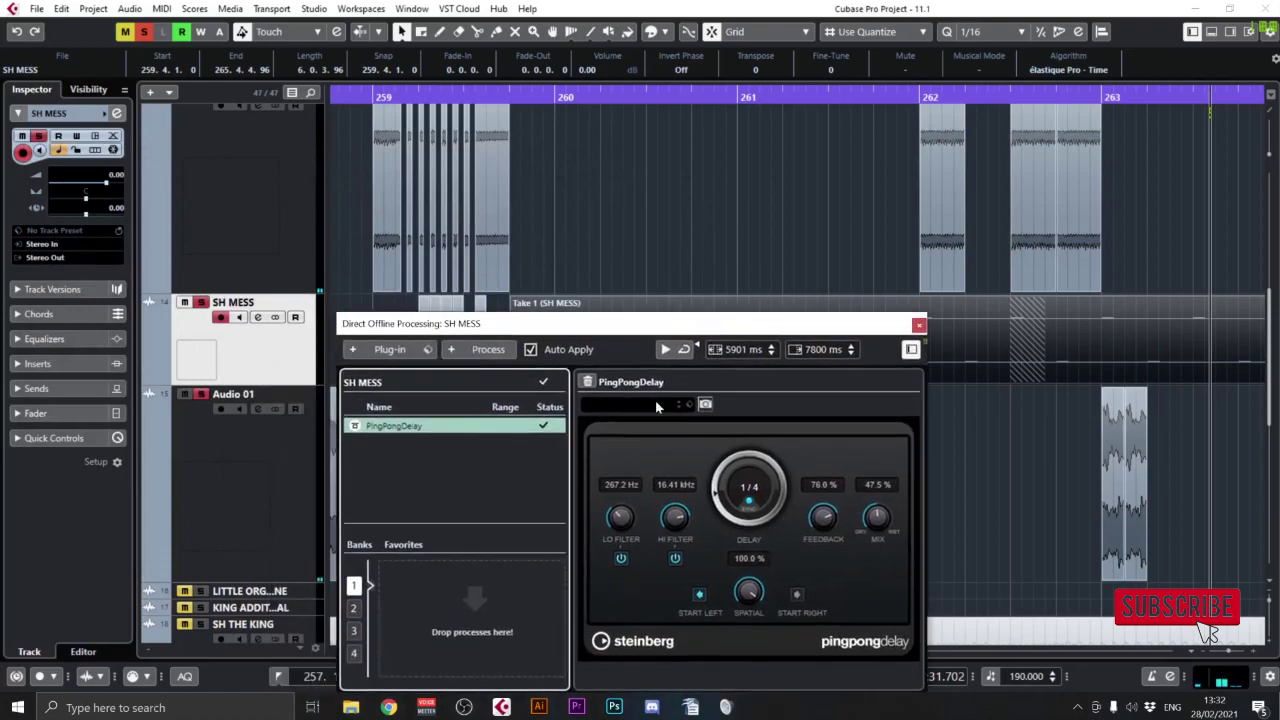
pyautogui.click(735, 487)
pyautogui.click(766, 273)
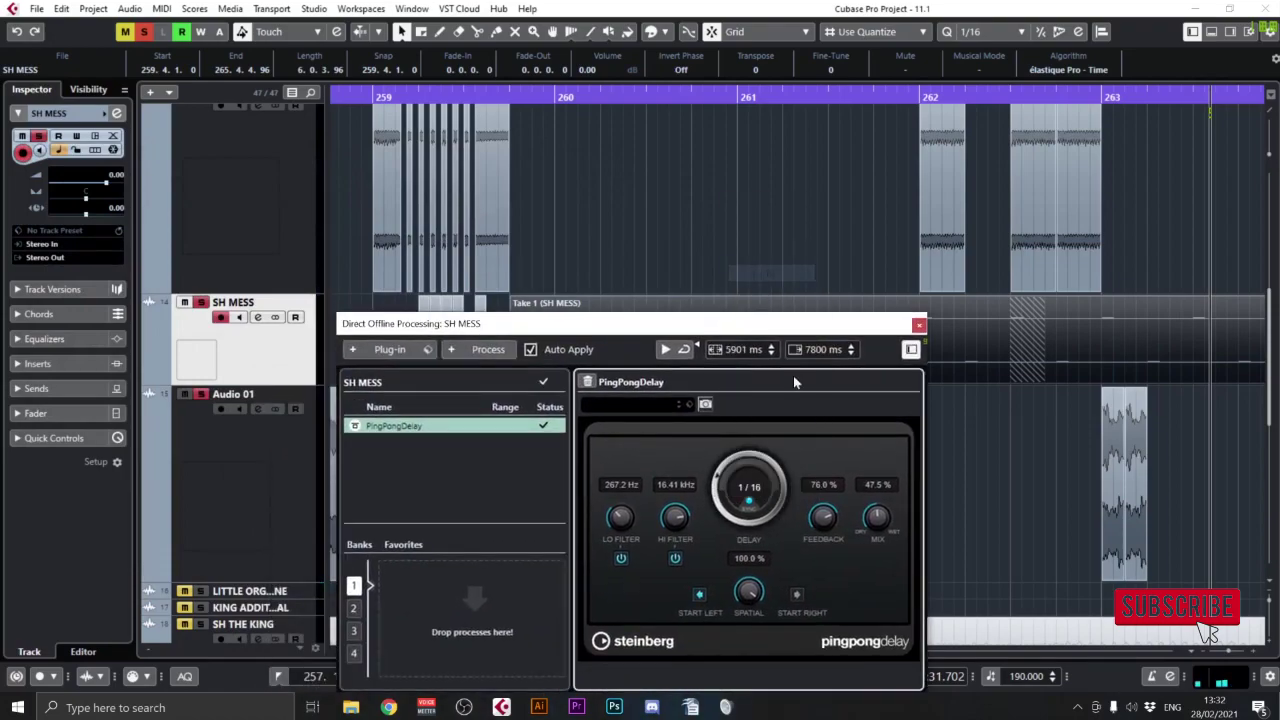
# Step: Close the offline processing, split the delayed SH MESS clip at 260.1.4.0, delete the tail and play bar 259
pyautogui.click(919, 326)
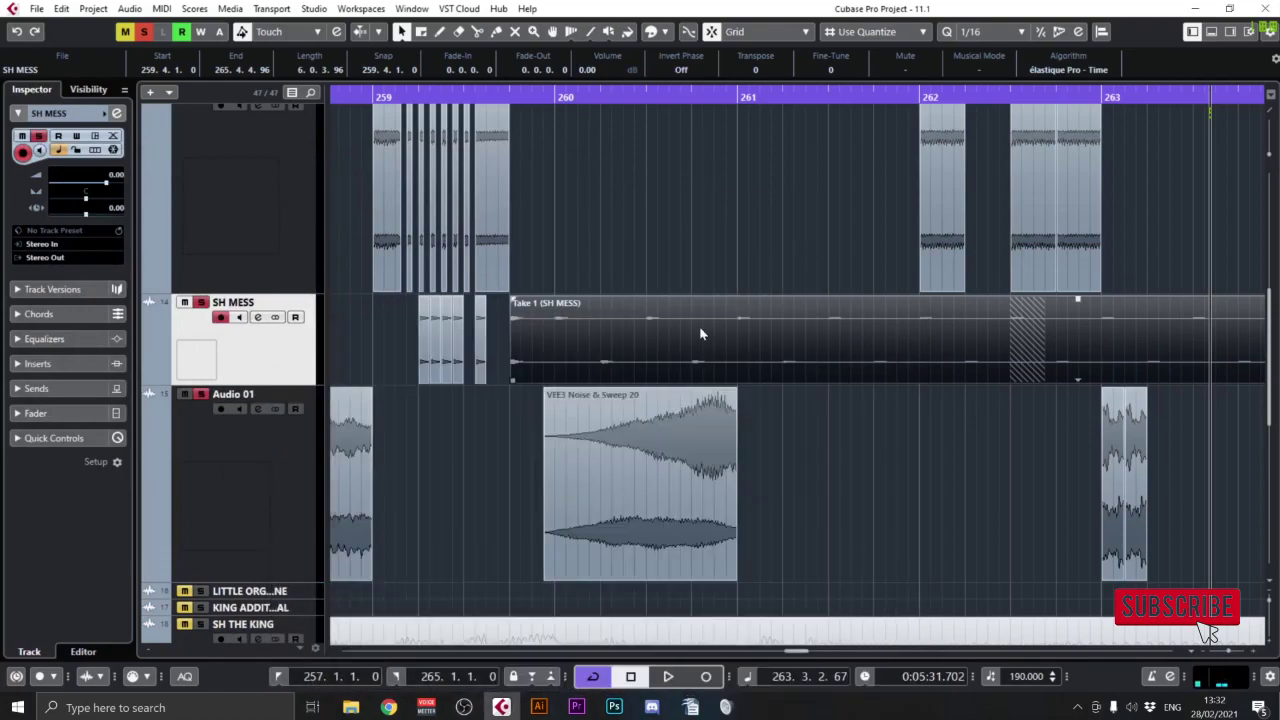
pyautogui.keyDown('alt'); pyautogui.click(589, 330); pyautogui.keyUp('alt')
pyautogui.press('Delete')
pyautogui.click(497, 99)
pyautogui.press('space')
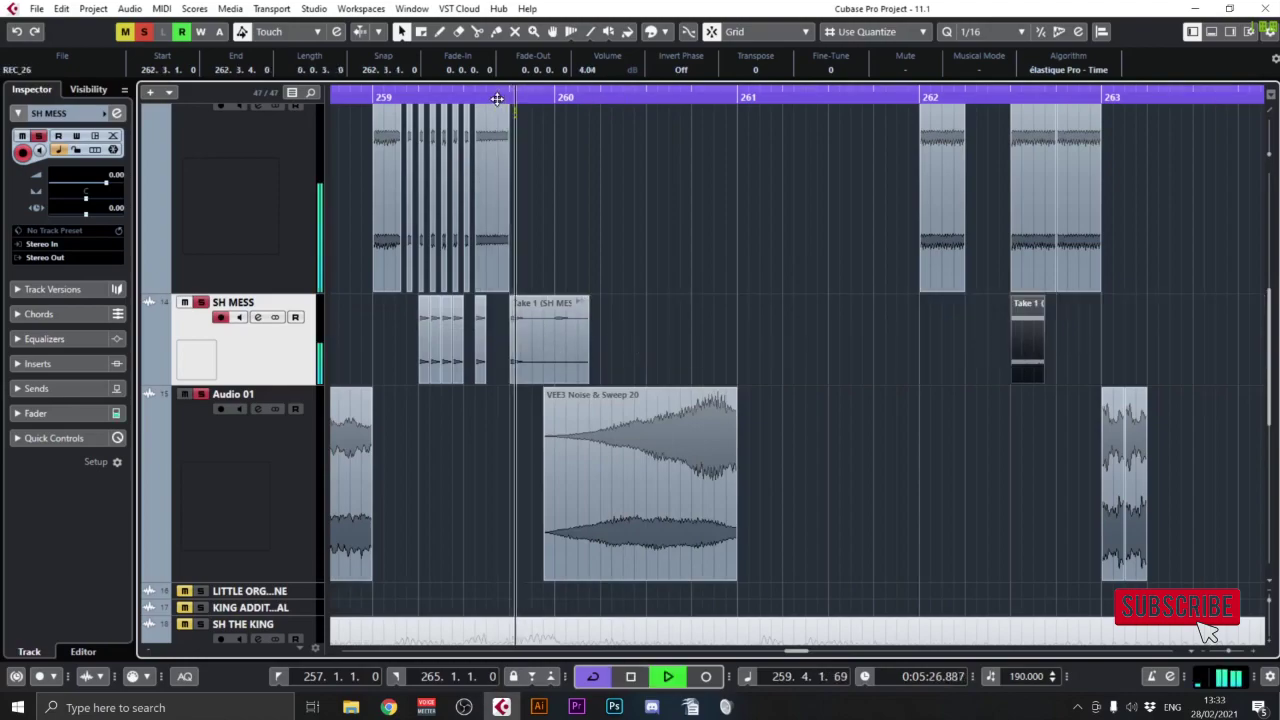
pyautogui.moveTo(496, 99); pyautogui.dragTo(363, 123)
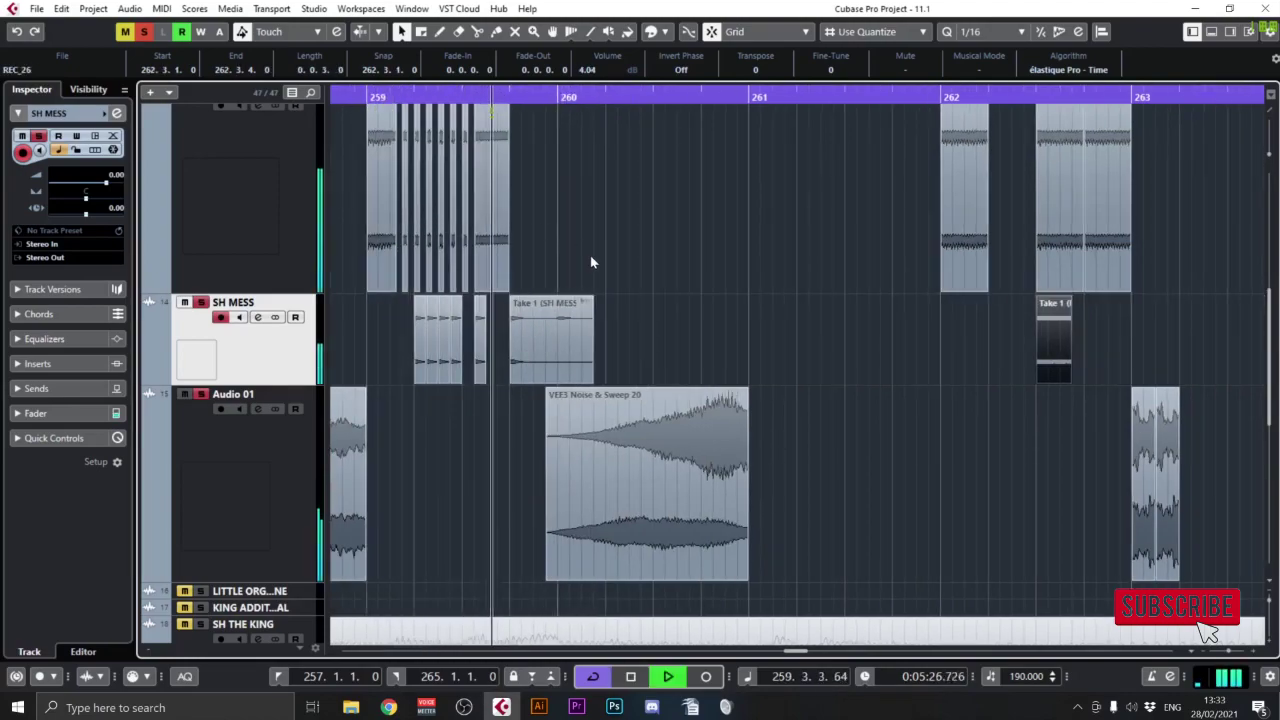
pyautogui.click(587, 312)
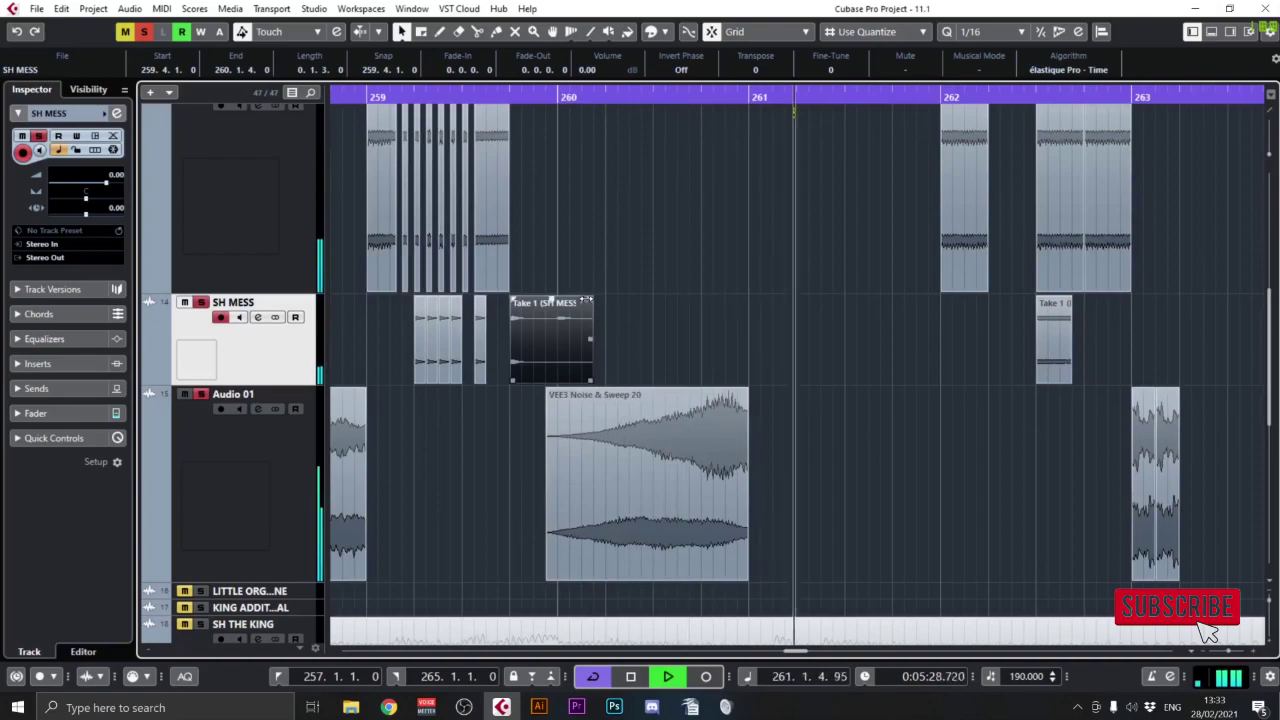
# Step: Move the SH MESS clip at 262.3.1.0 to 262.4.1.0, cut it to one sixteenth and repeat it up to bar 263
pyautogui.hscroll(4, 584, 322)
pyautogui.scroll(-2, 584, 322)
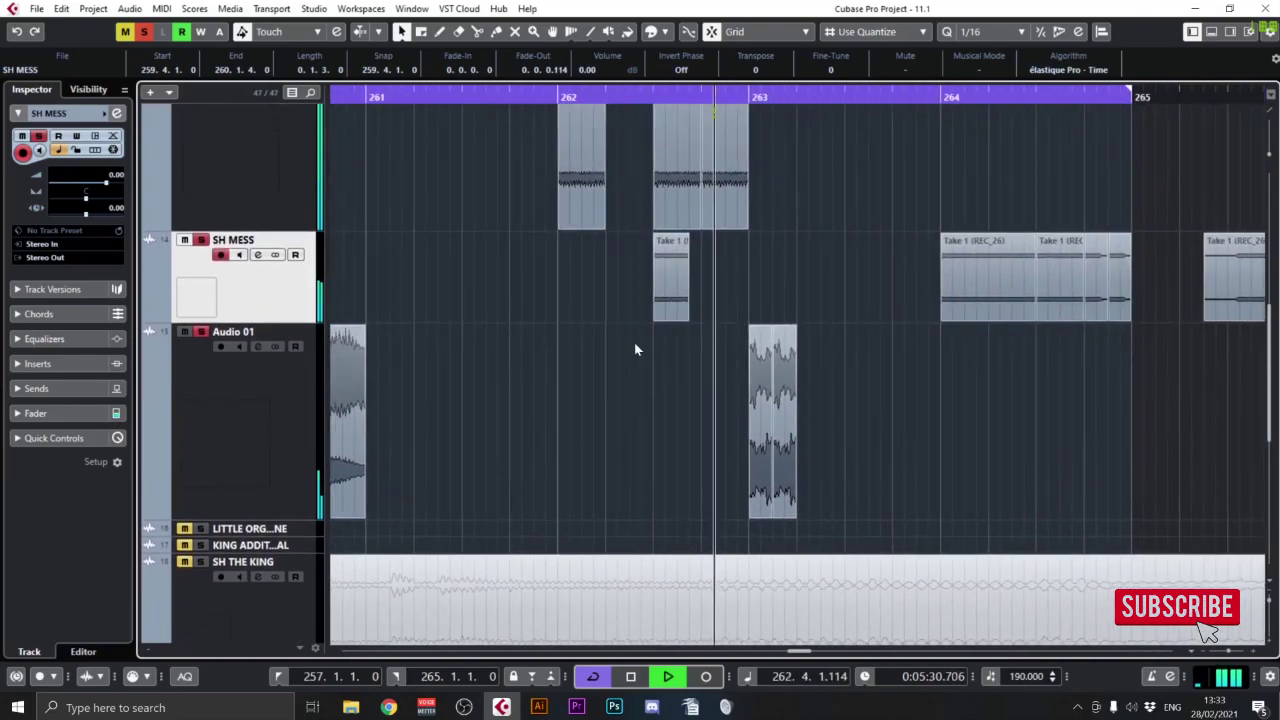
pyautogui.scroll(4, 628, 367)
pyautogui.hscroll(2, 628, 367)
pyautogui.click(620, 345)
pyautogui.click(603, 417)
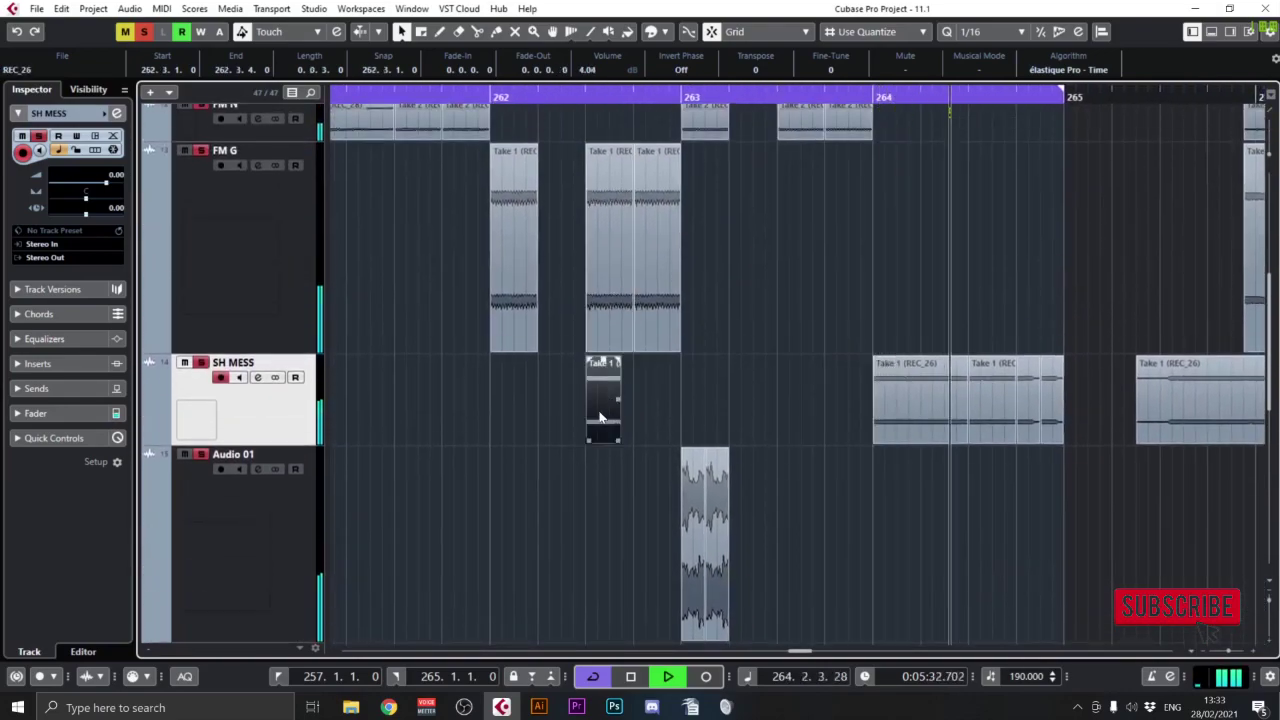
pyautogui.scroll(1, 920, 408)
pyautogui.hscroll(-2, 920, 408)
pyautogui.moveTo(681, 455); pyautogui.dragTo(768, 463)
pyautogui.keyDown('alt'); pyautogui.click(692, 455); pyautogui.keyUp('alt')
pyautogui.hotkey('ctrl', 'd')
pyautogui.hotkey('ctrl', 'd')
pyautogui.hotkey('ctrl', 'd')
# Step: Place an eighth-note SH MESS slice at 262.2.1.0, repeat it at 262.2.3.0, and trim slice ends to leave small gaps
pyautogui.moveTo(696, 429); pyautogui.dragTo(658, 456)
pyautogui.hotkey('ctrl', 'd')
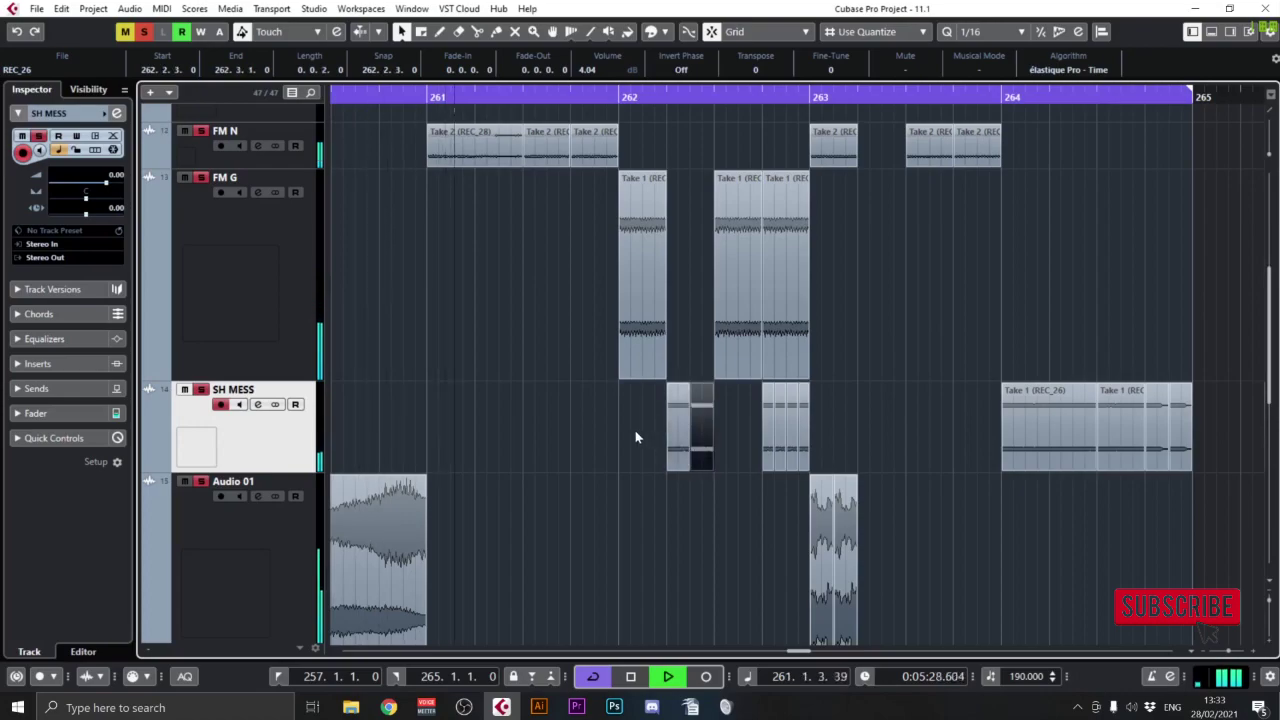
pyautogui.click(738, 460)
pyautogui.hscroll(3, 730, 389)
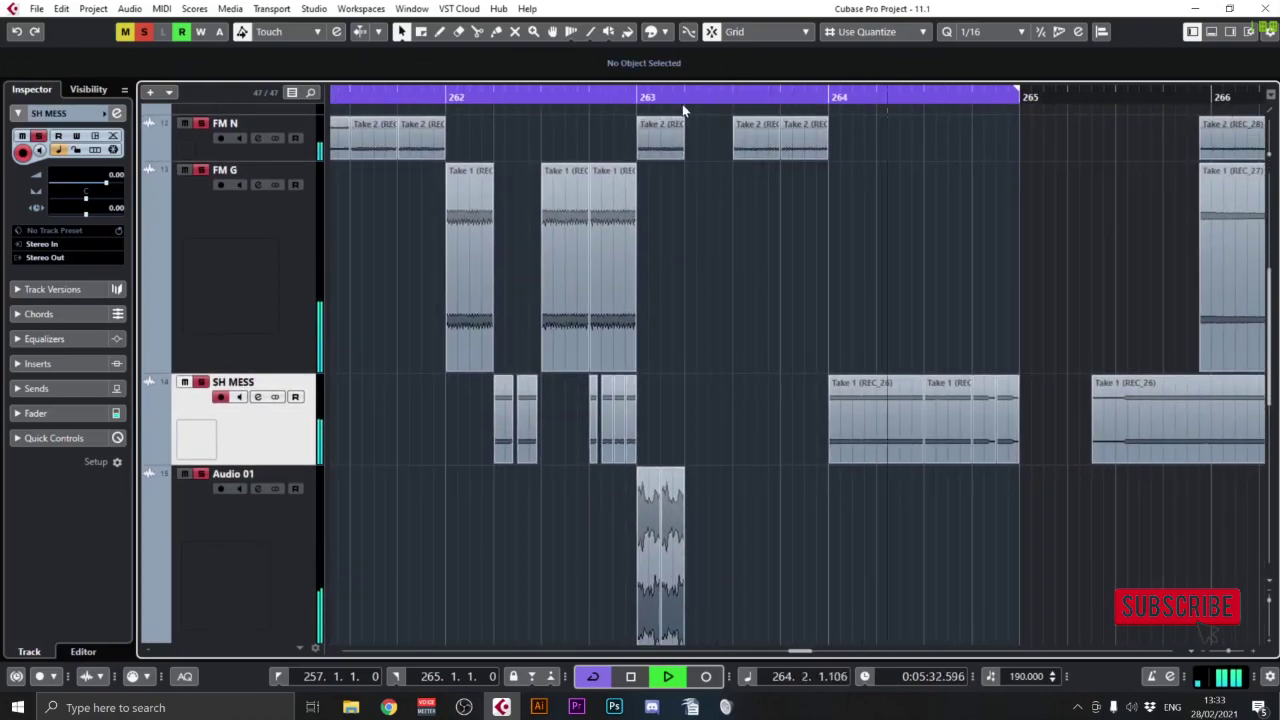
# Step: Replay the section, solo the RYTHM folder as well, and switch off all solos to hear the full mix
pyautogui.moveTo(682, 100); pyautogui.dragTo(580, 80)
pyautogui.moveTo(388, 98); pyautogui.dragTo(555, 171)
pyautogui.scroll(3, 654, 384)
pyautogui.scroll(2, 655, 384)
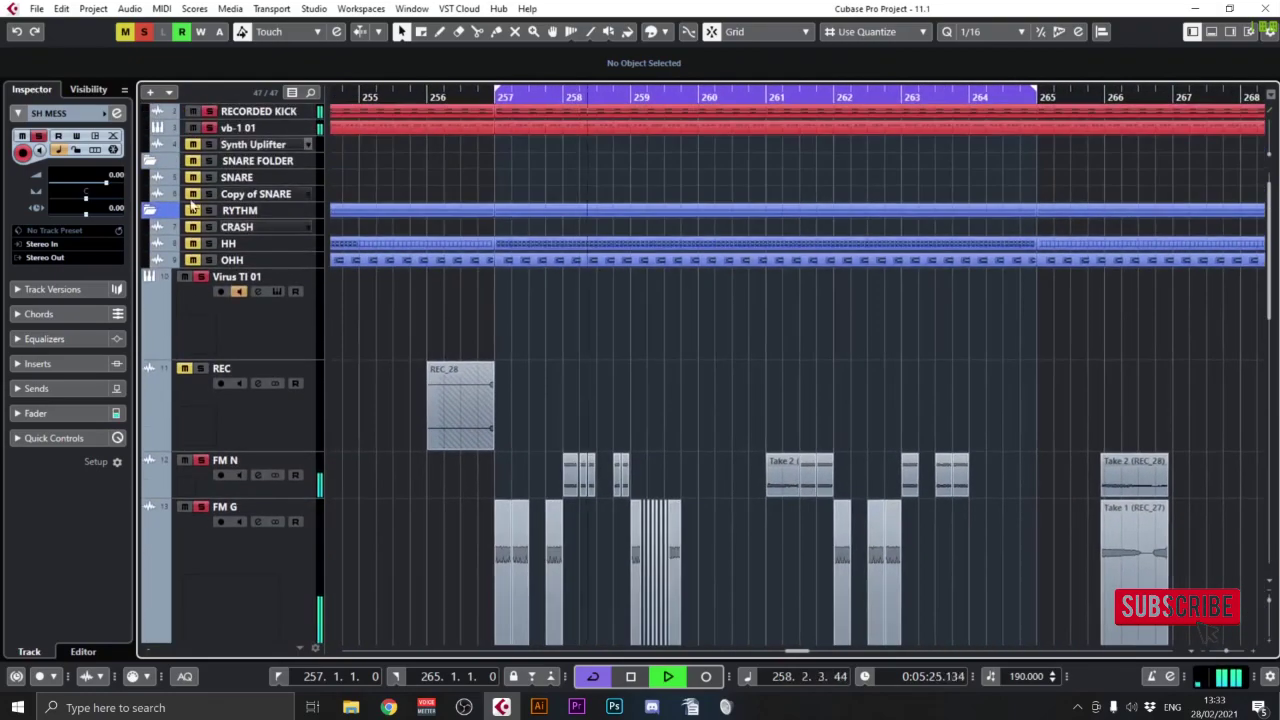
pyautogui.click(203, 210)
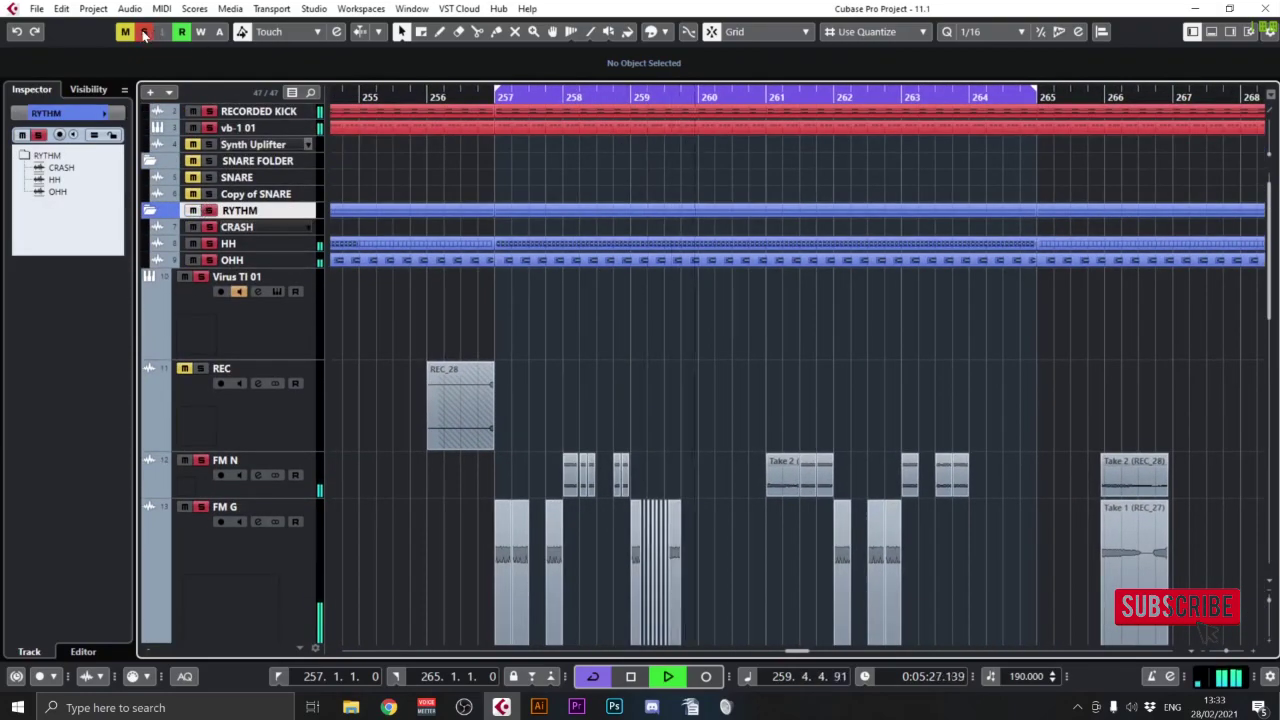
pyautogui.scroll(-4, 615, 347)
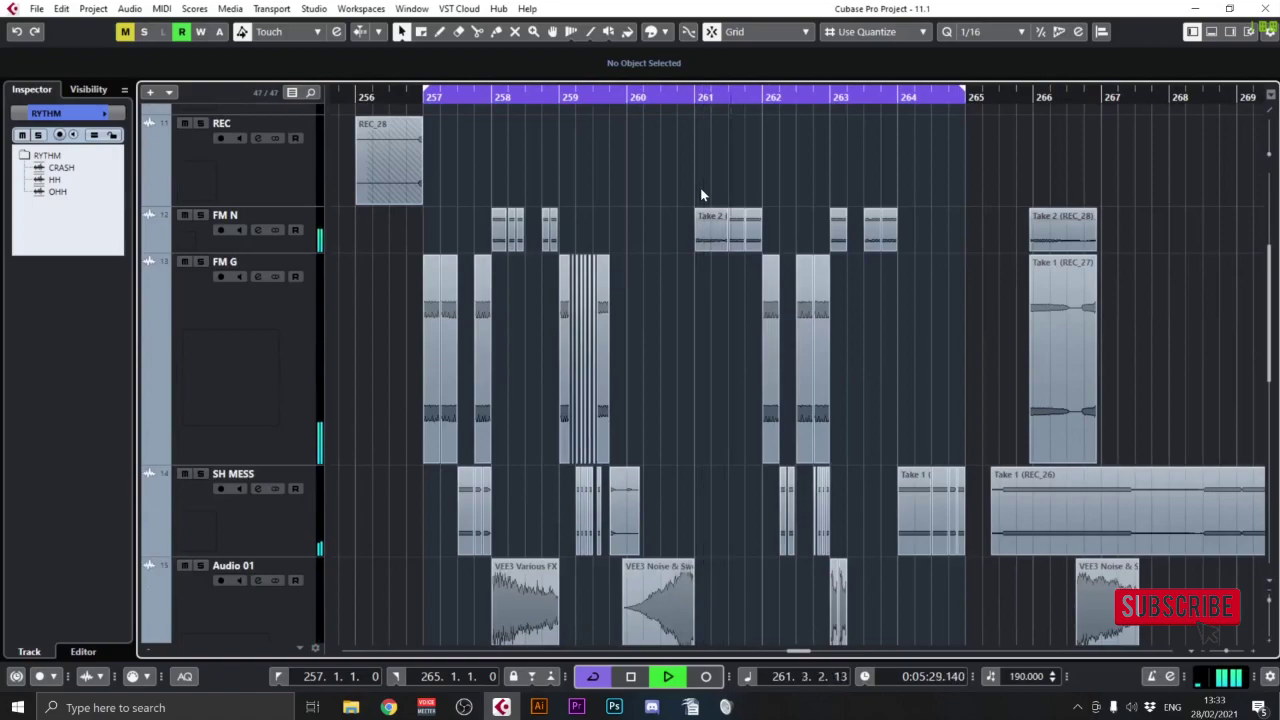
# Step: Set the FM N track volume to 2.57, move its later bar 263 clips to 263.2.1.0 and split them into short slices
pyautogui.click(189, 238)
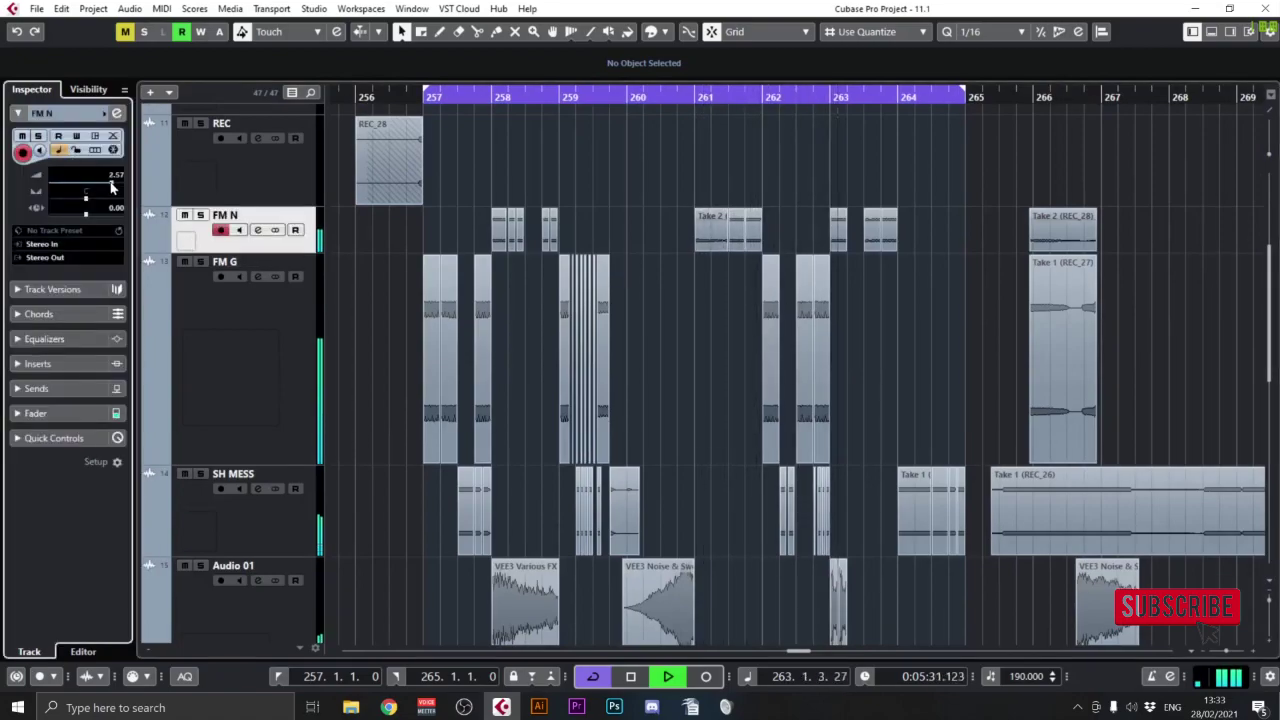
pyautogui.moveTo(820, 330); pyautogui.dragTo(622, 127)
pyautogui.moveTo(851, 177); pyautogui.dragTo(811, 300)
pyautogui.moveTo(726, 225)
pyautogui.mouseDown()
pyautogui.moveTo(785, 275)
pyautogui.moveTo(667, 275)
pyautogui.moveTo(696, 283)
pyautogui.mouseUp()
pyautogui.keyDown('alt'); pyautogui.click(678, 282); pyautogui.keyUp('alt')
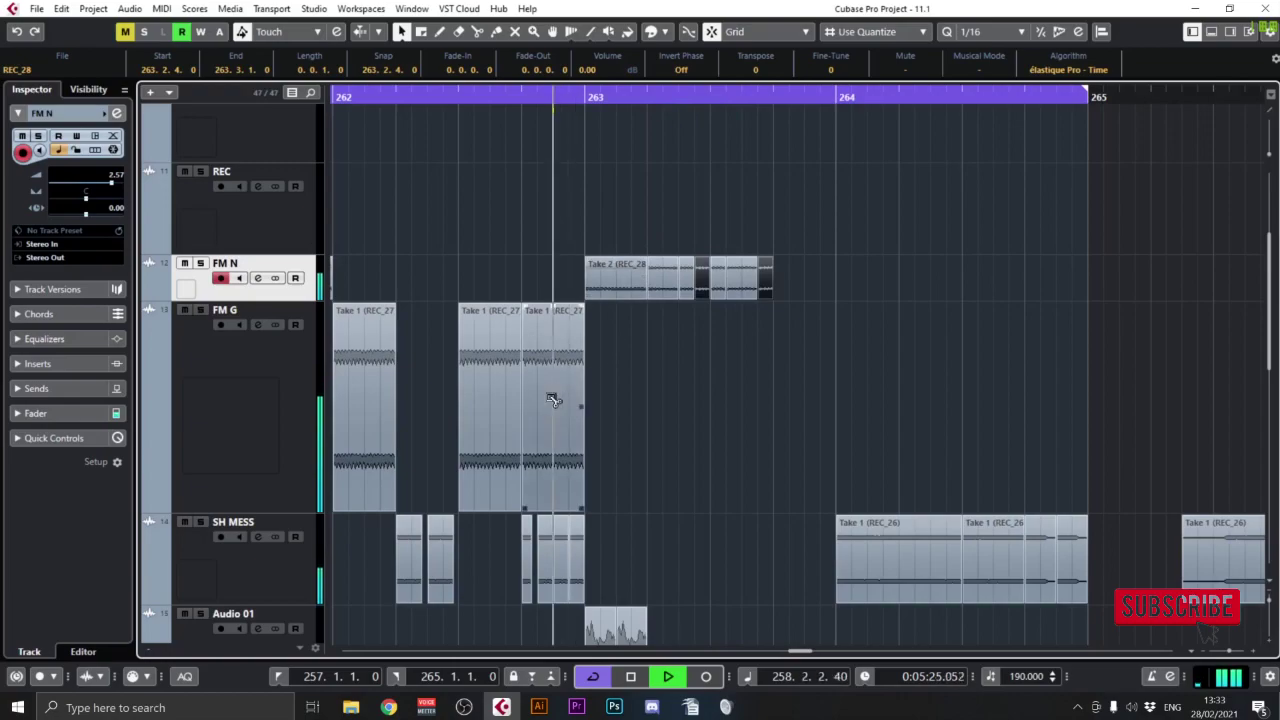
# Step: Chop the FM G clip at 262.3.1.0 into sixteenth slices and shorten the FM G and FM N slices to leave gaps
pyautogui.moveTo(463, 391); pyautogui.dragTo(525, 402)
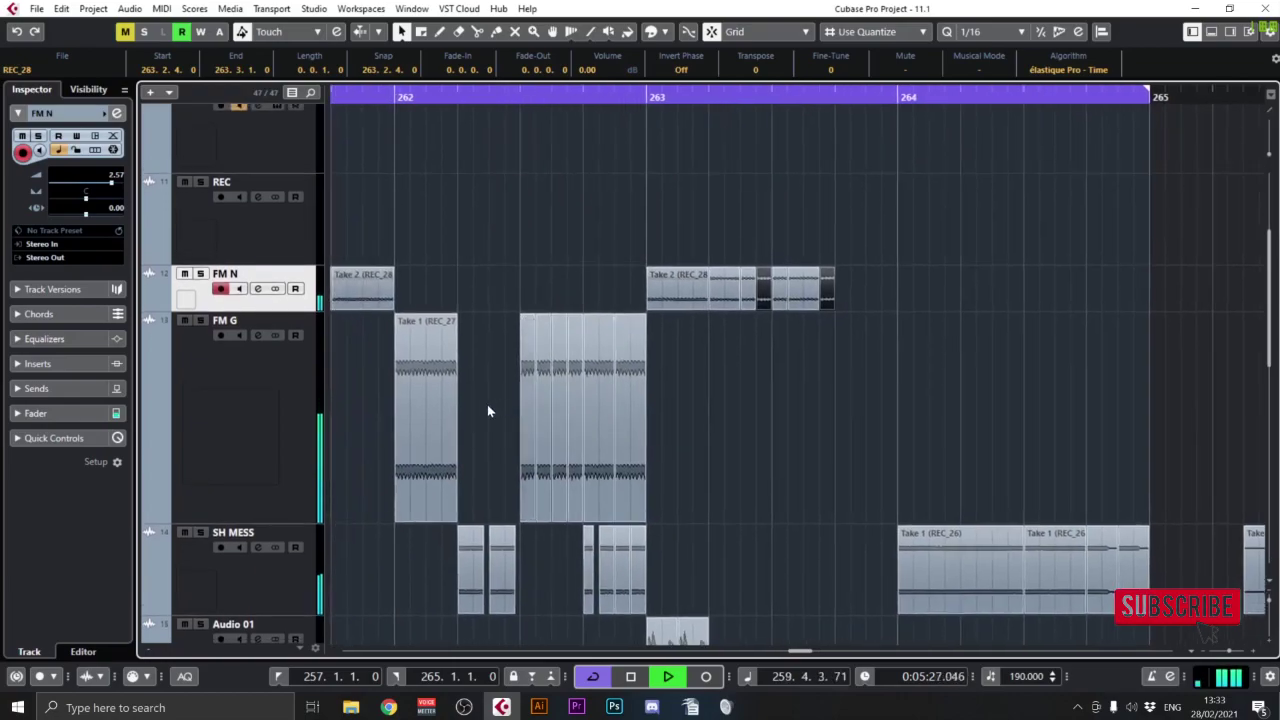
pyautogui.moveTo(382, 414); pyautogui.dragTo(823, 300)
# Step: Bounce the FM N slices from 263.3.1.0 into one clip and apply an offline PingPongDelay with the delay set to 1/4
pyautogui.moveTo(928, 326); pyautogui.dragTo(805, 299)
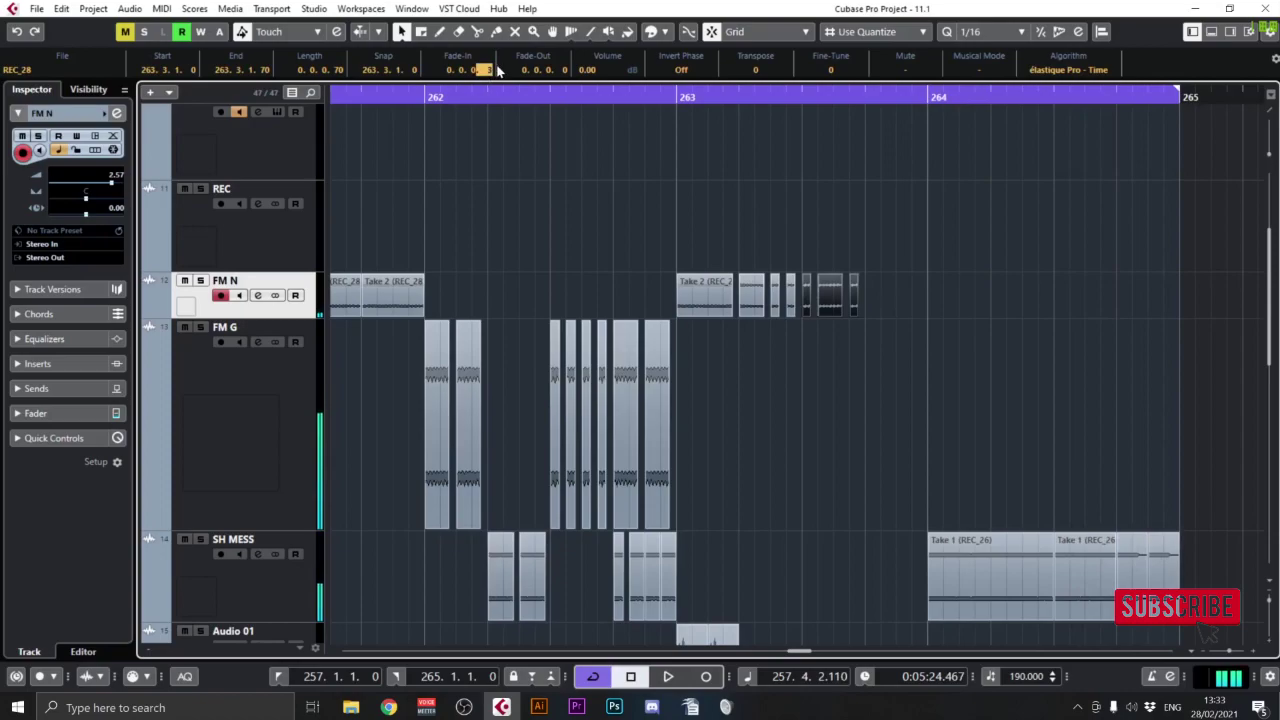
pyautogui.press('b')
pyautogui.press('Return')
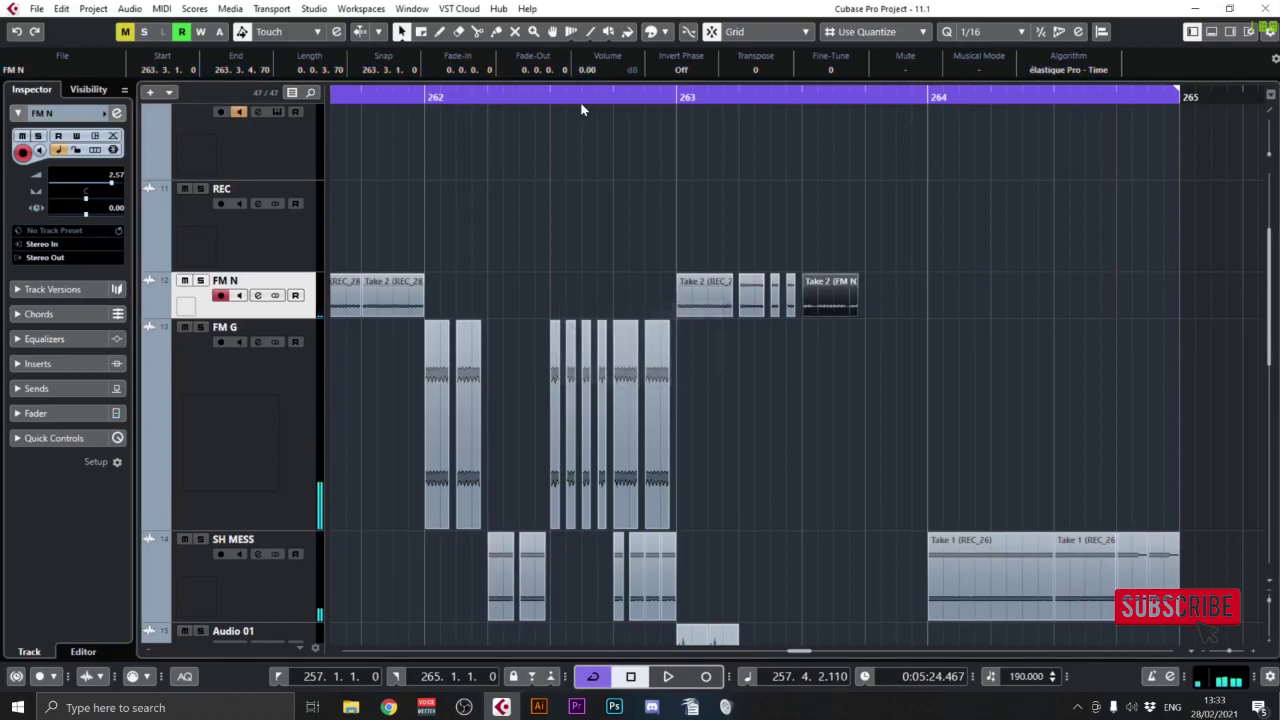
pyautogui.press('F7')
pyautogui.moveTo(724, 471); pyautogui.dragTo(724, 483)
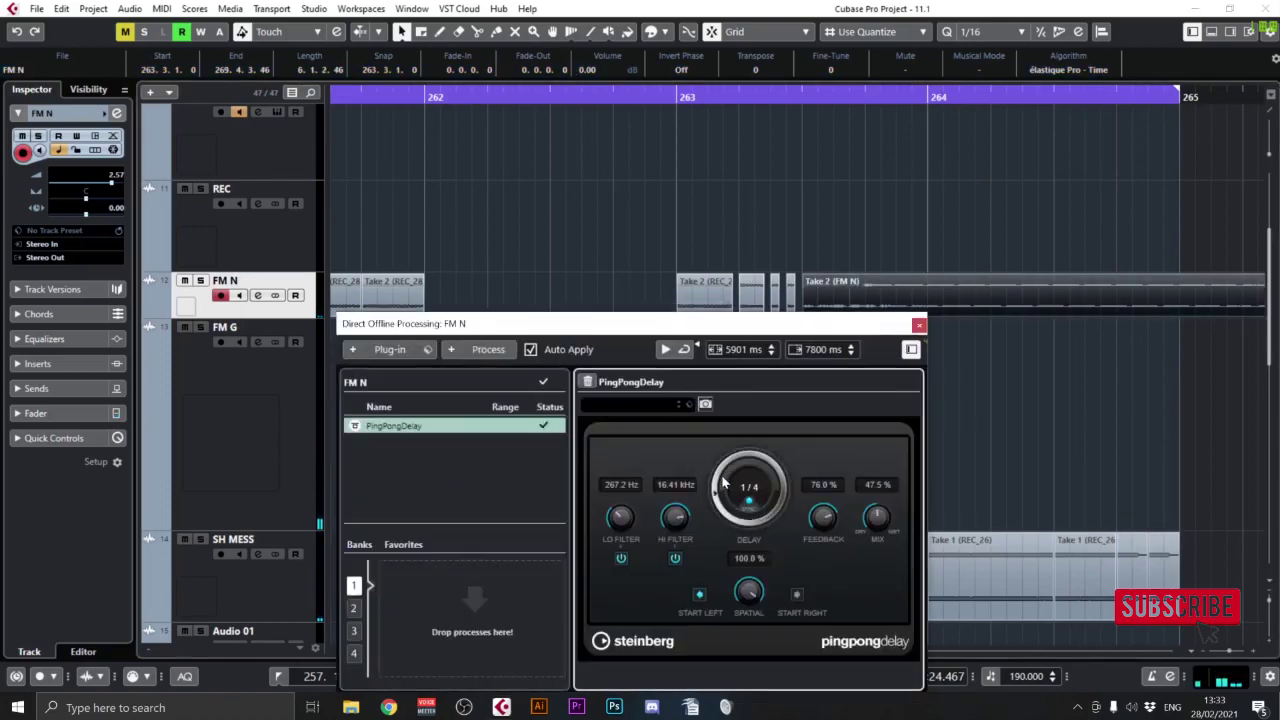
pyautogui.click(918, 326)
# Step: Play the delayed FM N clip, split it at bar 265 and delete the tail
pyautogui.click(754, 96)
pyautogui.press('space')
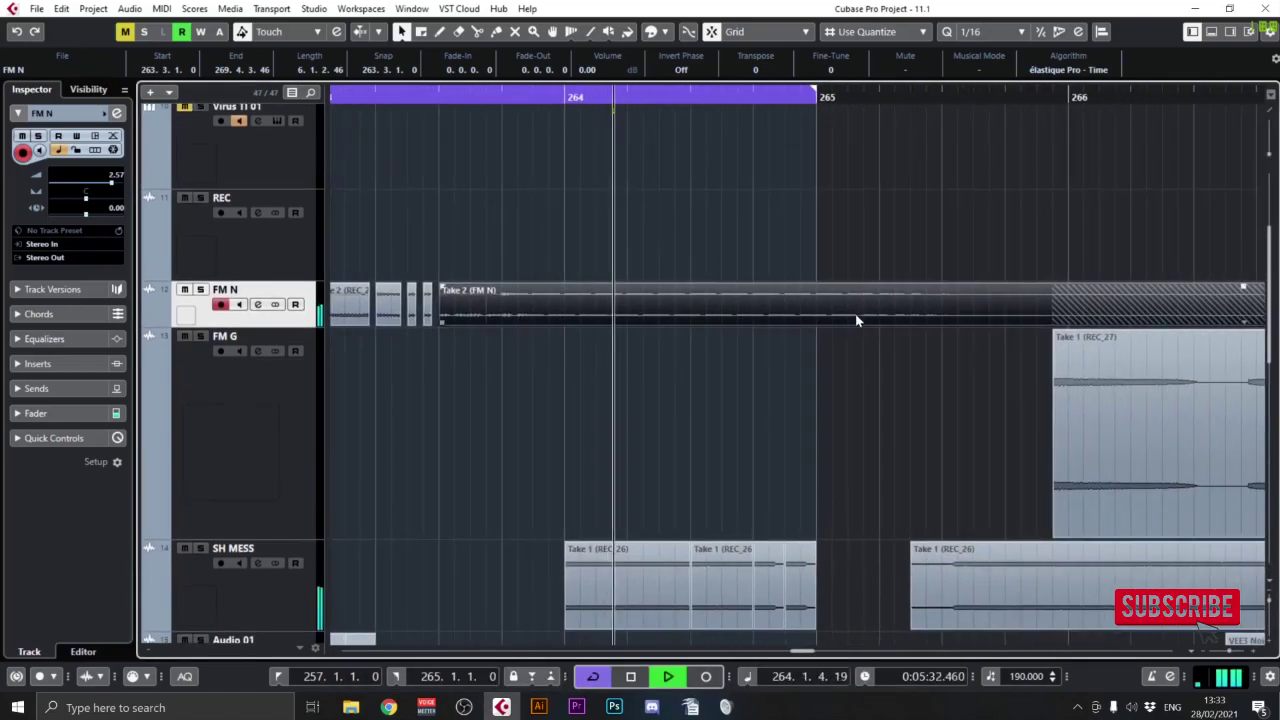
pyautogui.moveTo(477, 88); pyautogui.dragTo(404, 76)
pyautogui.moveTo(716, 234); pyautogui.dragTo(617, 343)
pyautogui.moveTo(463, 337); pyautogui.dragTo(688, 326)
pyautogui.press('Delete')
# Step: Enlarge the LITTLE ORG...NE track and extend the end of its clip to 262.2.3.67
pyautogui.moveTo(656, 500); pyautogui.dragTo(647, 186)
pyautogui.moveTo(696, 642); pyautogui.dragTo(905, 392)
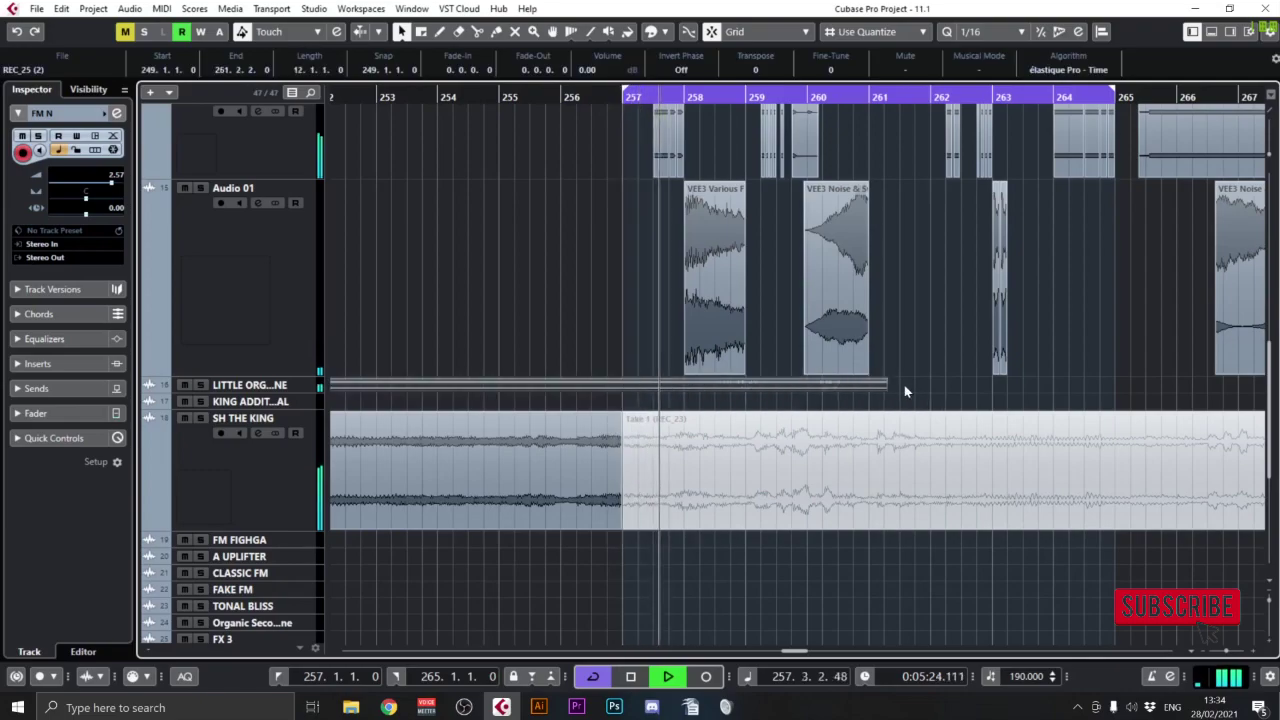
pyautogui.click(298, 390)
pyautogui.moveTo(779, 408); pyautogui.dragTo(668, 411)
pyautogui.moveTo(768, 543); pyautogui.dragTo(845, 543)
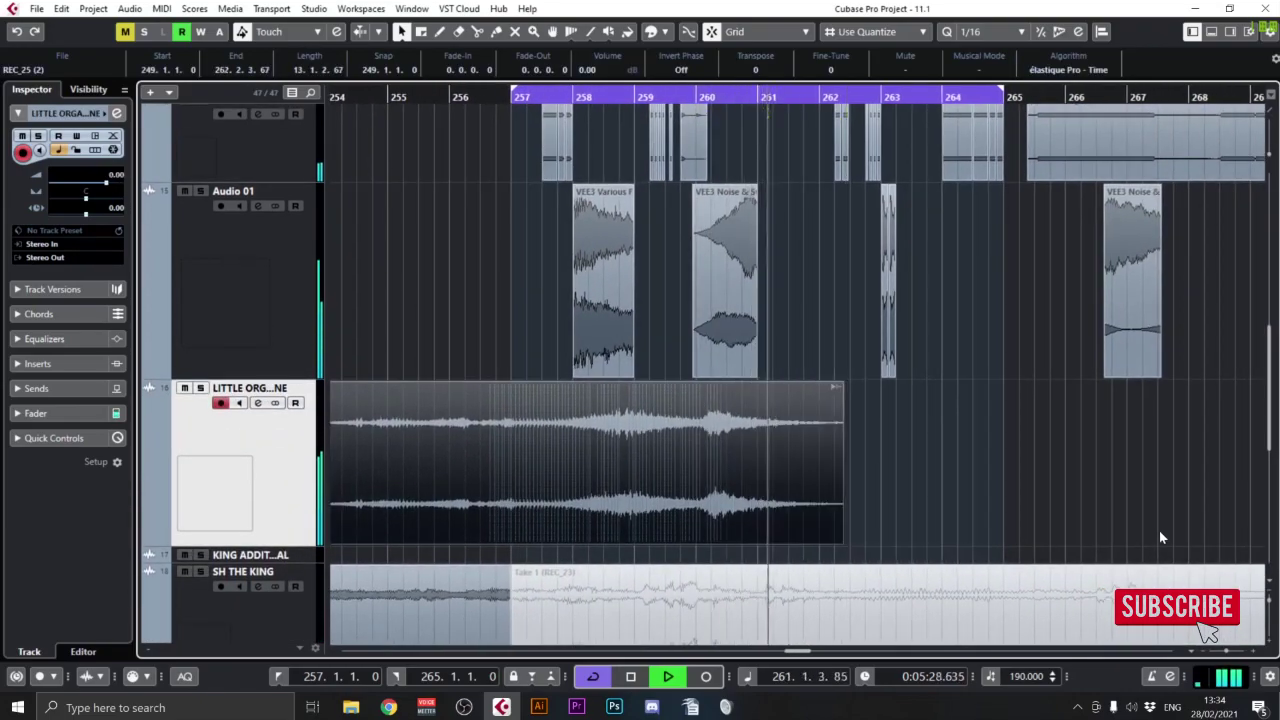
# Step: Split the LITTLE ORG...NE clip at 260.1.4.0, copy its end piece to 263.3.3.0 and split the copy at 265.1.1.0
pyautogui.click(815, 490)
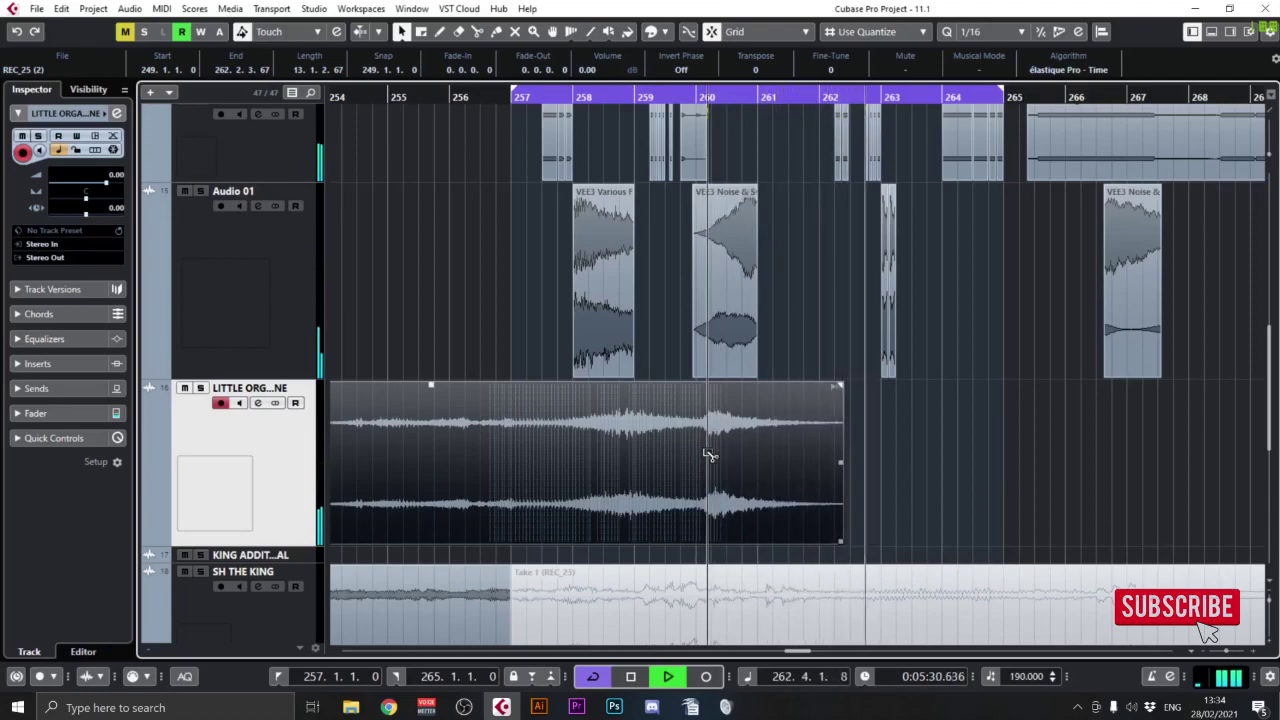
pyautogui.keyDown('alt'); pyautogui.click(709, 455); pyautogui.keyUp('alt')
pyautogui.moveTo(728, 460); pyautogui.dragTo(1274, 478)
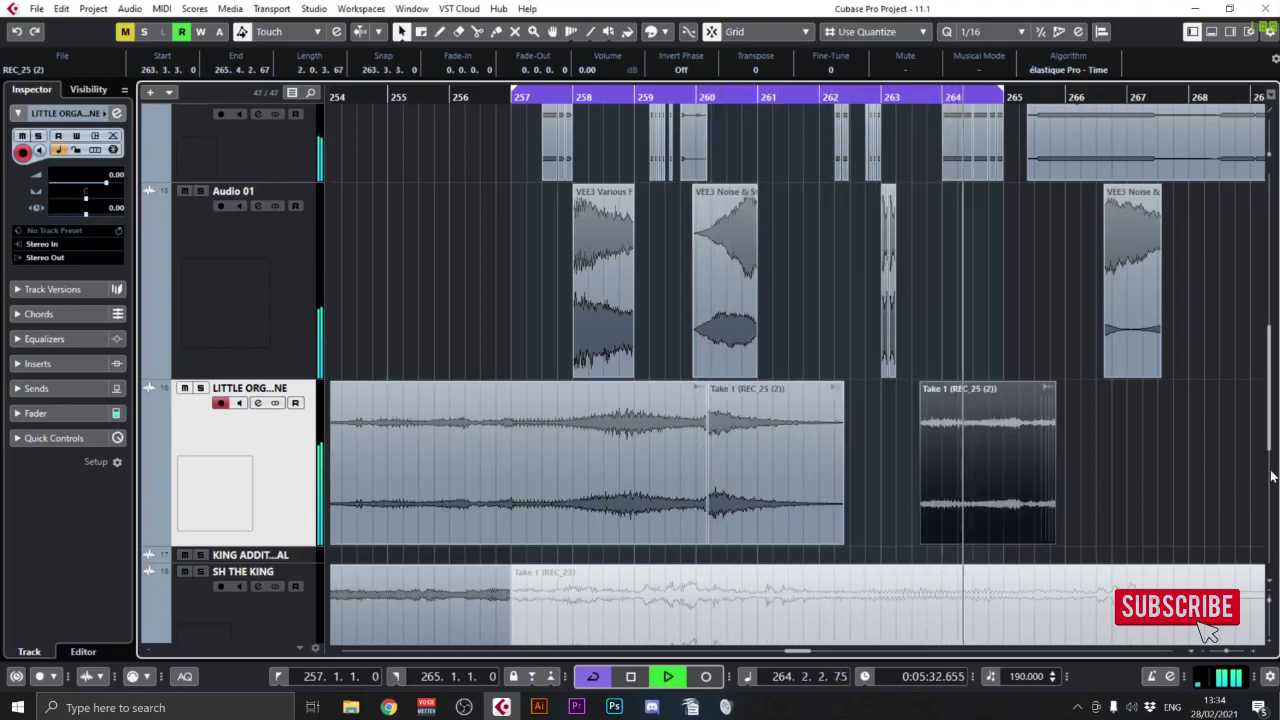
pyautogui.keyDown('alt'); pyautogui.click(1005, 431); pyautogui.keyUp('alt')
# Step: Split the LITTLE ORG...NE clip at 258.1.1.0 and 257.1.1.0, play it, and delete the bar 257 section
pyautogui.moveTo(671, 446); pyautogui.dragTo(729, 452)
pyautogui.click(588, 120)
pyautogui.moveTo(603, 95); pyautogui.dragTo(563, 134)
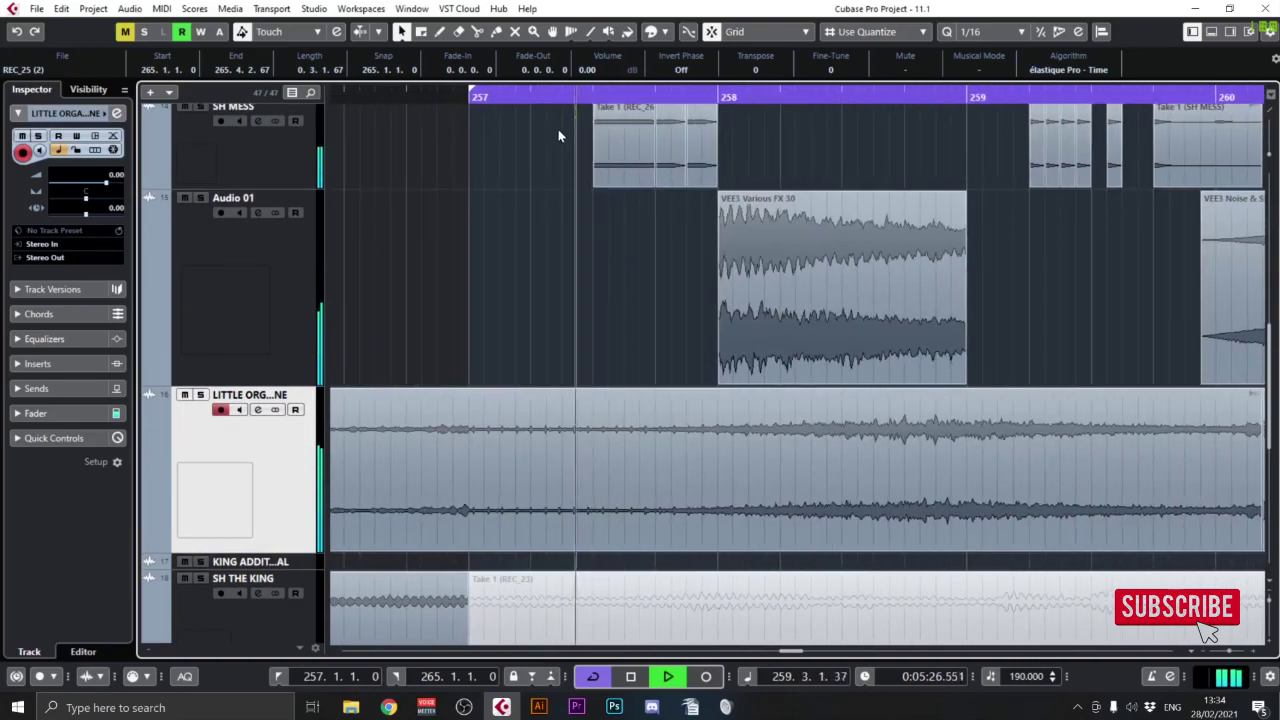
pyautogui.press('space')
pyautogui.keyDown('alt'); pyautogui.click(688, 449); pyautogui.keyUp('alt')
pyautogui.click(600, 437)
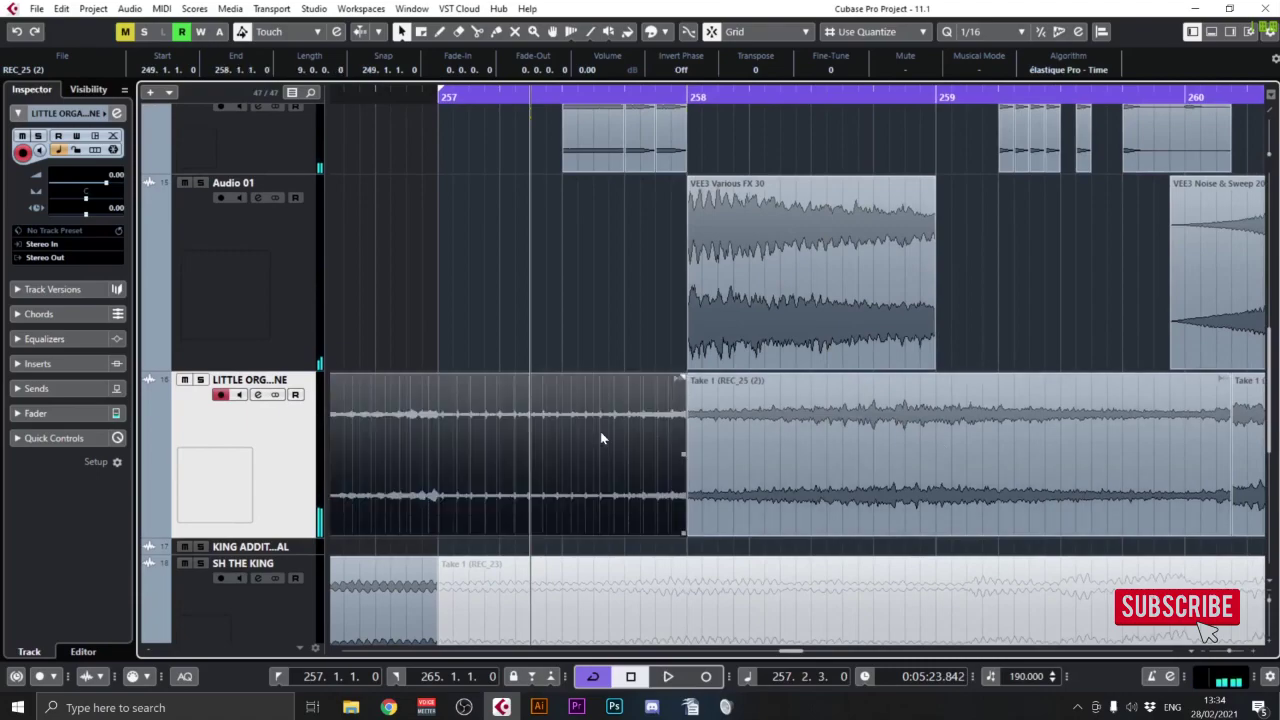
pyautogui.hotkey('alt', 'space')
pyautogui.keyDown('alt'); pyautogui.click(438, 430); pyautogui.keyUp('alt')
pyautogui.click(543, 432)
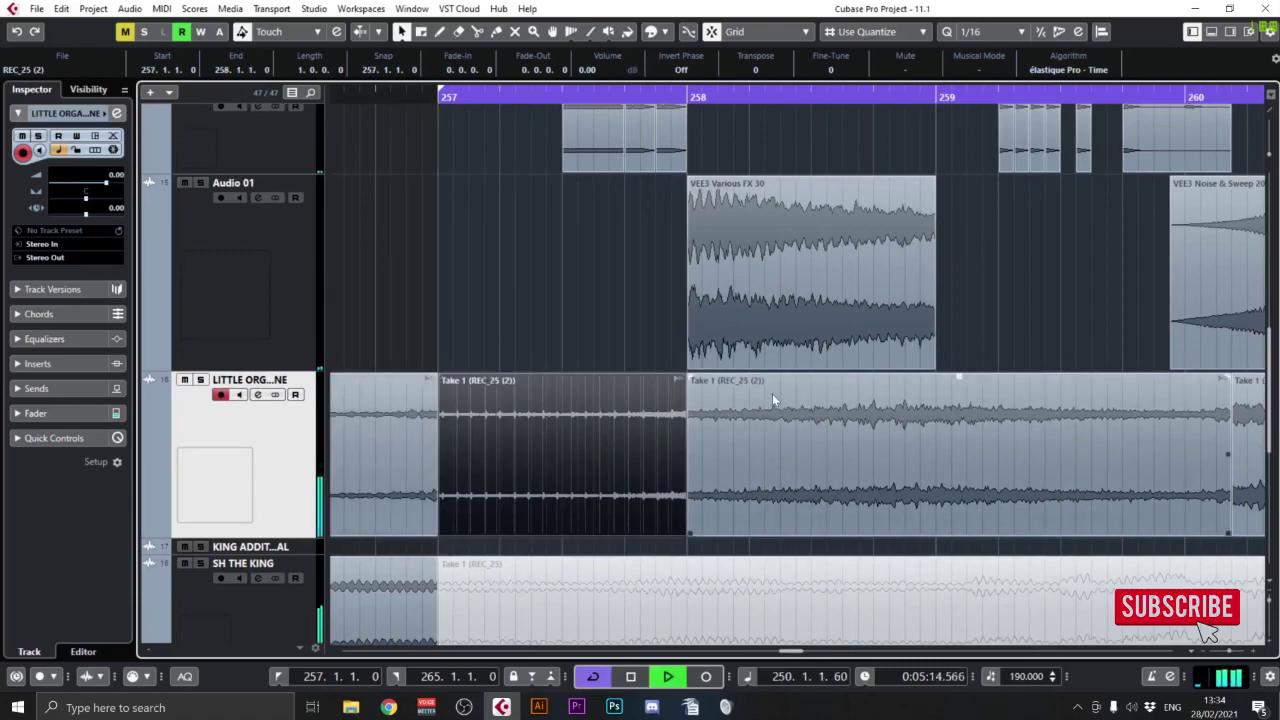
pyautogui.press('Delete')
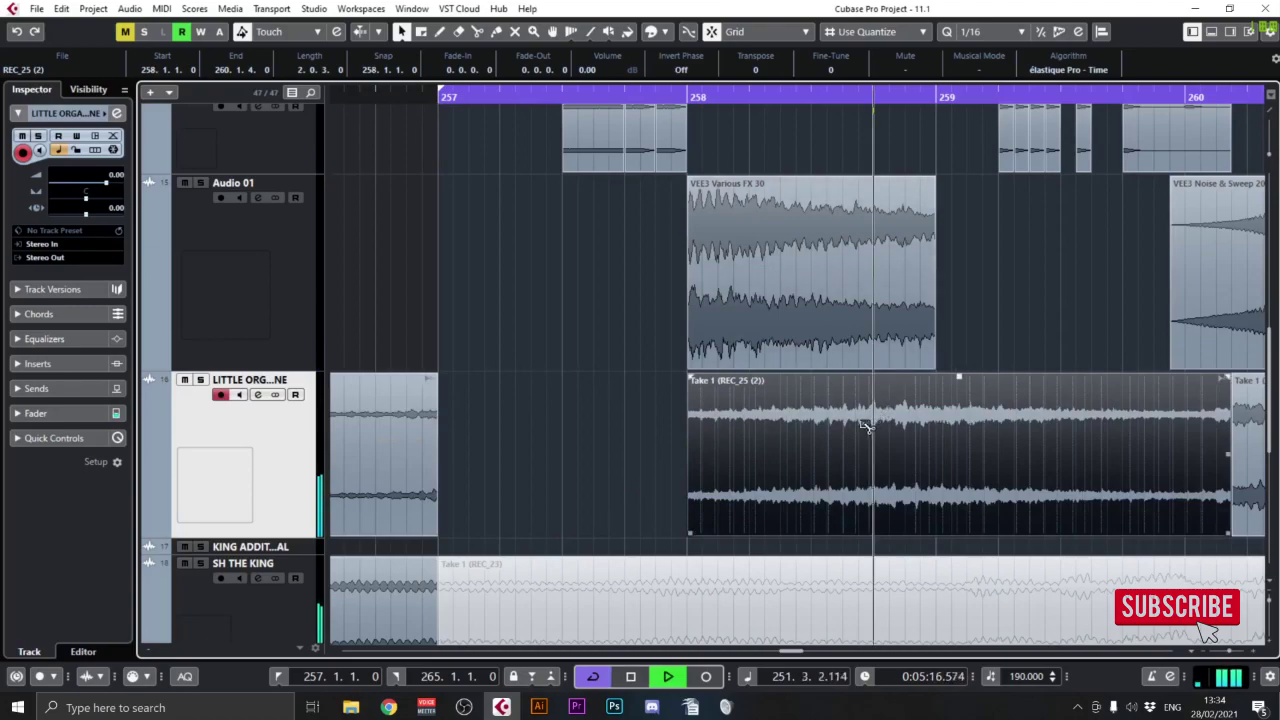
# Step: Split LITTLE ORG...NE at 258.4.1.0 and 259.1.1.0, then delete its part up to 260.1.4.0 and the VEE3 Various FX 30 part after 258.4.1.0
pyautogui.keyDown('alt'); pyautogui.click(870, 422); pyautogui.keyUp('alt')
pyautogui.click(913, 412)
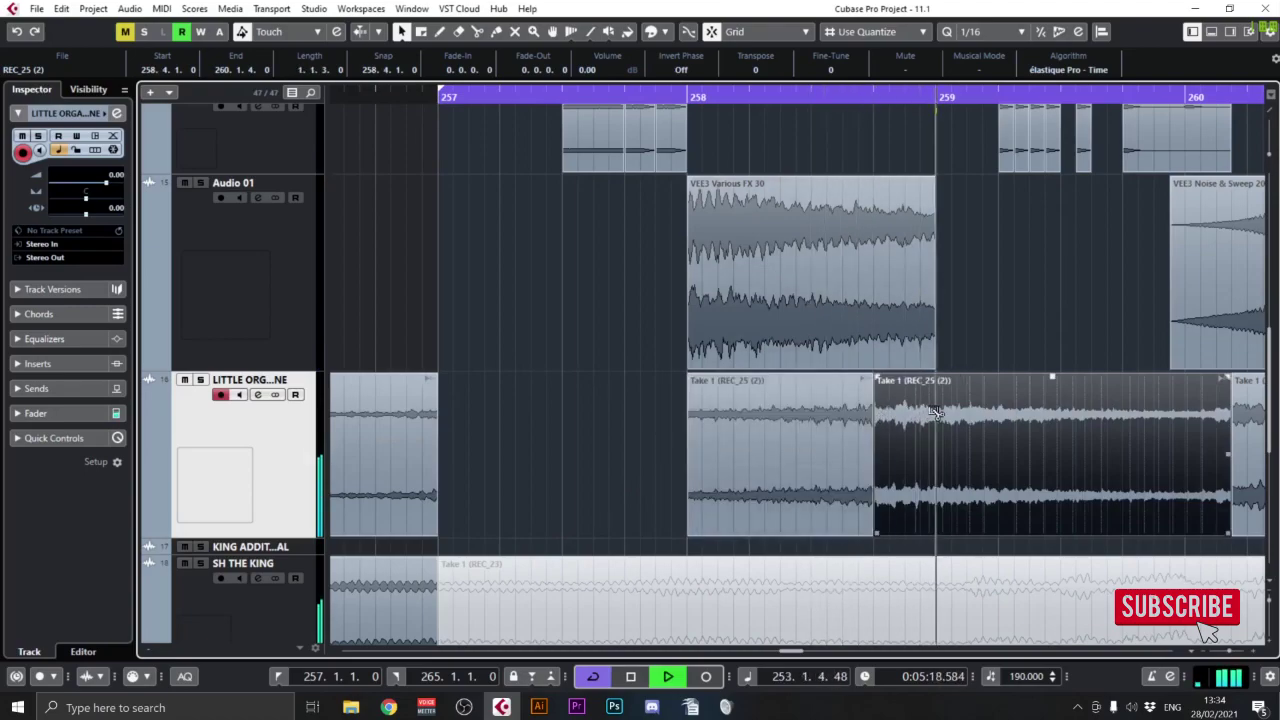
pyautogui.keyDown('alt'); pyautogui.click(935, 413); pyautogui.keyUp('alt')
pyautogui.click(913, 246)
pyautogui.press('Delete')
pyautogui.click(1043, 459)
pyautogui.press('Delete')
# Step: Move the LITTLE ORG...NE end piece to 260.1.1.0 and delete the slice between 258.1.1.0 and 258.4.1.0
pyautogui.hscroll(3, 882, 400)
pyautogui.moveTo(952, 418); pyautogui.dragTo(905, 420)
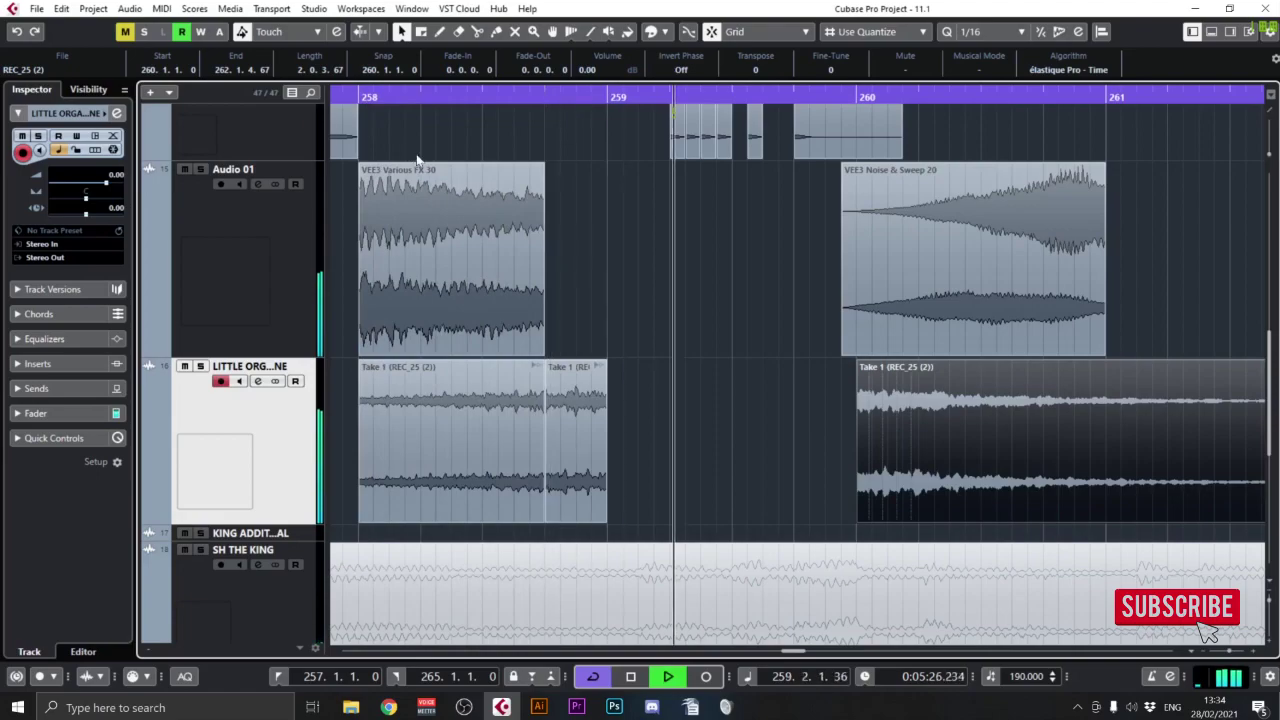
pyautogui.hscroll(-3, 408, 155)
pyautogui.press('Delete')
pyautogui.click(542, 96)
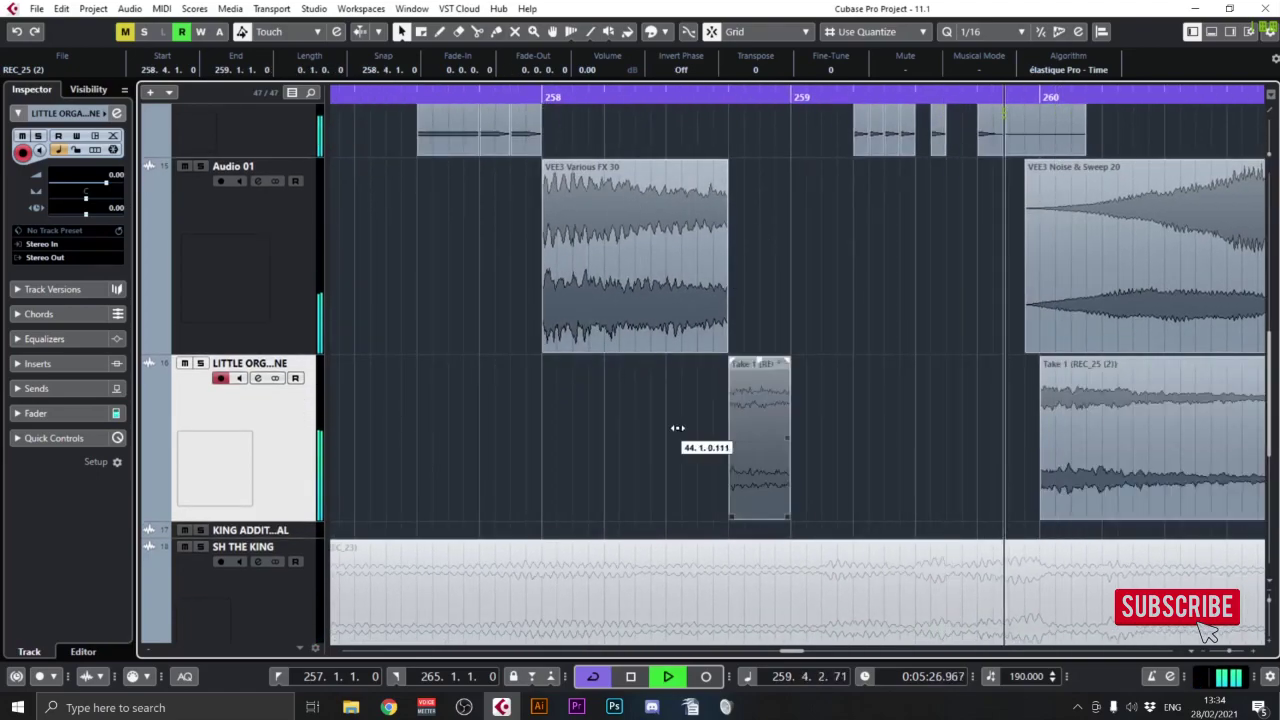
# Step: Play the arrangement from just before bar 257 to check the new cuts around bars 258 and 259
pyautogui.click(726, 95)
pyautogui.click(720, 109)
pyautogui.scroll(1, 700, 108)
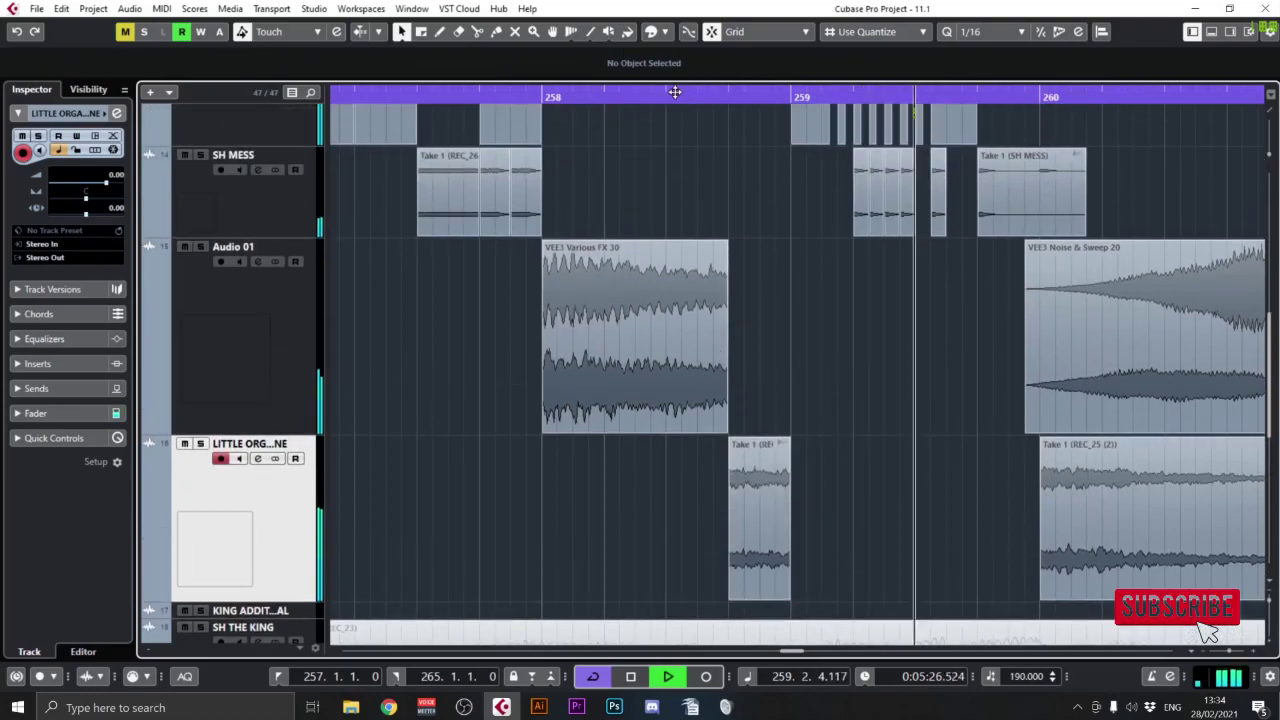
pyautogui.hscroll(-1, 335, 112)
pyautogui.hscroll(-2, 305, 123)
pyautogui.click(403, 91)
pyautogui.hscroll(4, 445, 278)
pyautogui.scroll(-1, 445, 278)
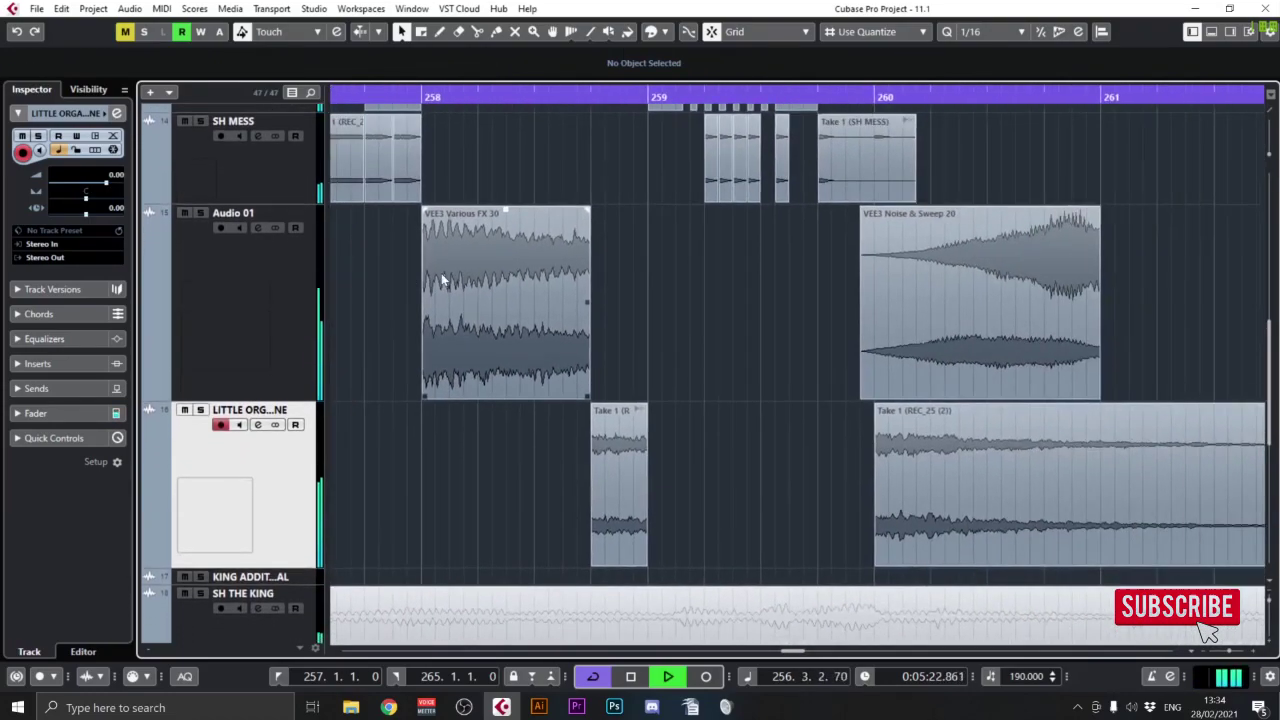
# Step: Copy the LITTLE ORG...NE slice at 258.4.1.0 to 259.3.1.0, cut it to half its length and repeat it at 259.3.3.0
pyautogui.moveTo(632, 527); pyautogui.dragTo(794, 523)
pyautogui.keyDown('alt'); pyautogui.click(789, 517); pyautogui.keyUp('alt')
pyautogui.press('Delete')
pyautogui.click(805, 497)
pyautogui.click(771, 503)
pyautogui.hotkey('ctrl', 'd')
pyautogui.moveTo(826, 410); pyautogui.dragTo(780, 440)
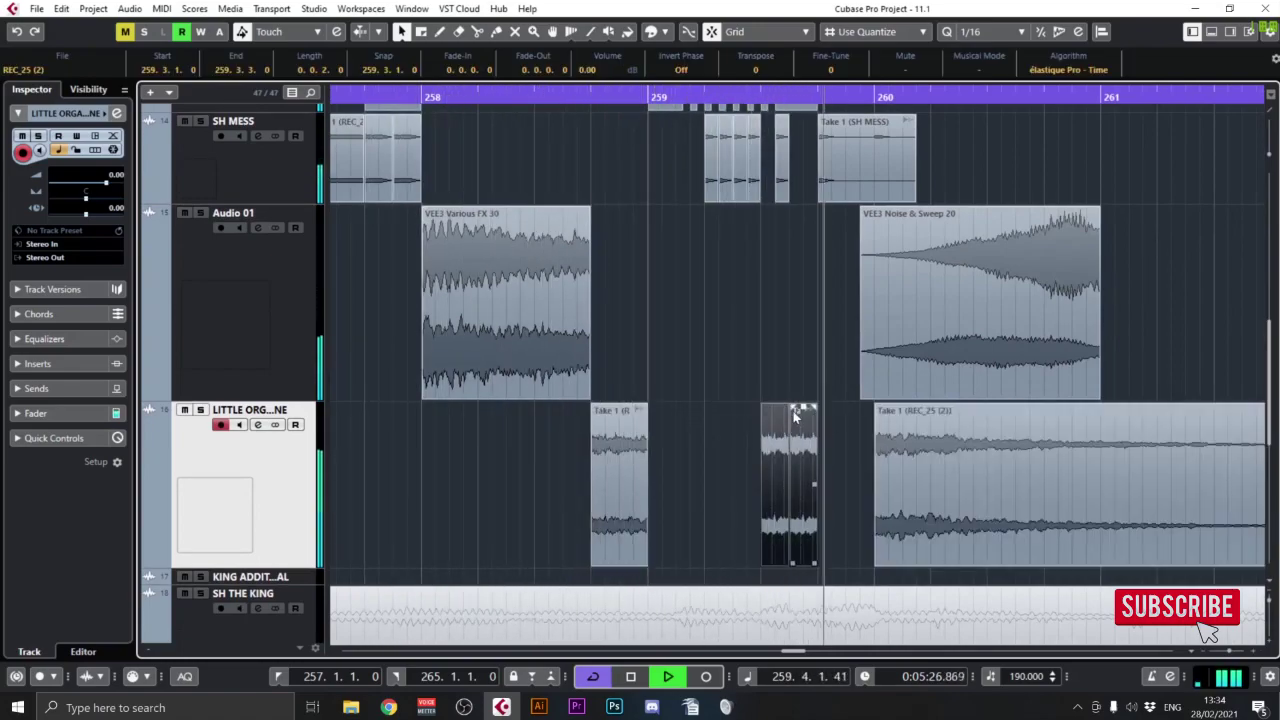
pyautogui.click(786, 406)
pyautogui.moveTo(755, 386); pyautogui.dragTo(815, 452)
# Step: Add a fade-in of 1.0.1.38 to the LITTLE ORG...NE clip at 263.3.3.0
pyautogui.moveTo(1214, 446); pyautogui.dragTo(889, 450)
pyautogui.click(889, 450)
pyautogui.moveTo(981, 394); pyautogui.dragTo(541, 411)
pyautogui.moveTo(1029, 406); pyautogui.dragTo(591, 412)
pyautogui.moveTo(495, 432); pyautogui.dragTo(733, 478)
# Step: Unmute the long SH THE KING clip that starts at 257.1.1.0
pyautogui.moveTo(543, 94); pyautogui.dragTo(448, 125)
pyautogui.scroll(8, 626, 374)
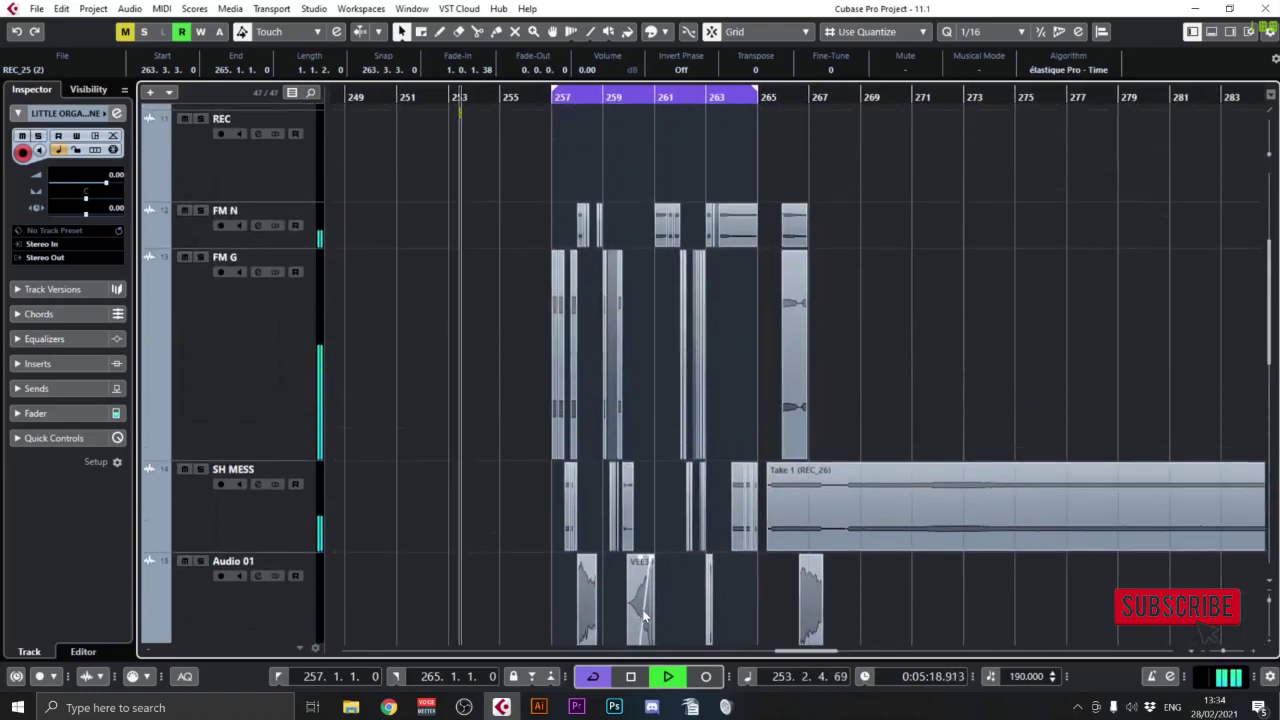
pyautogui.scroll(-5, 637, 347)
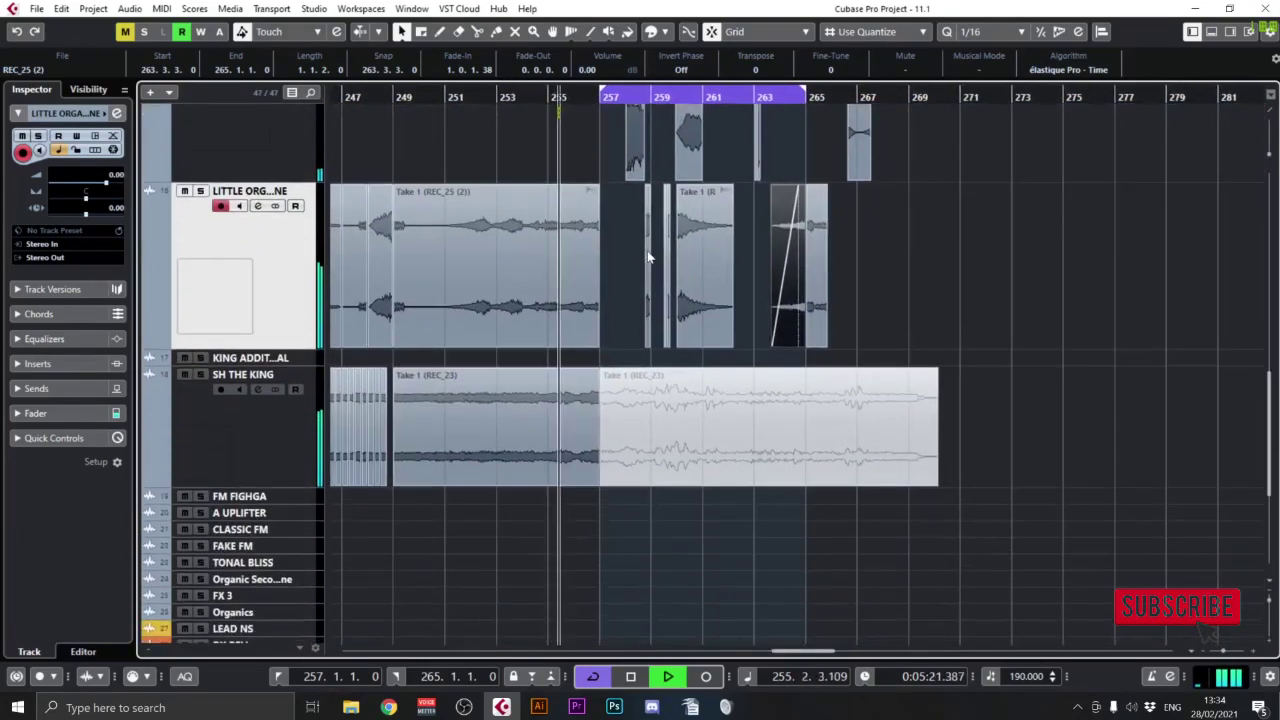
pyautogui.scroll(-3, 645, 435)
pyautogui.rightClick(645, 435)
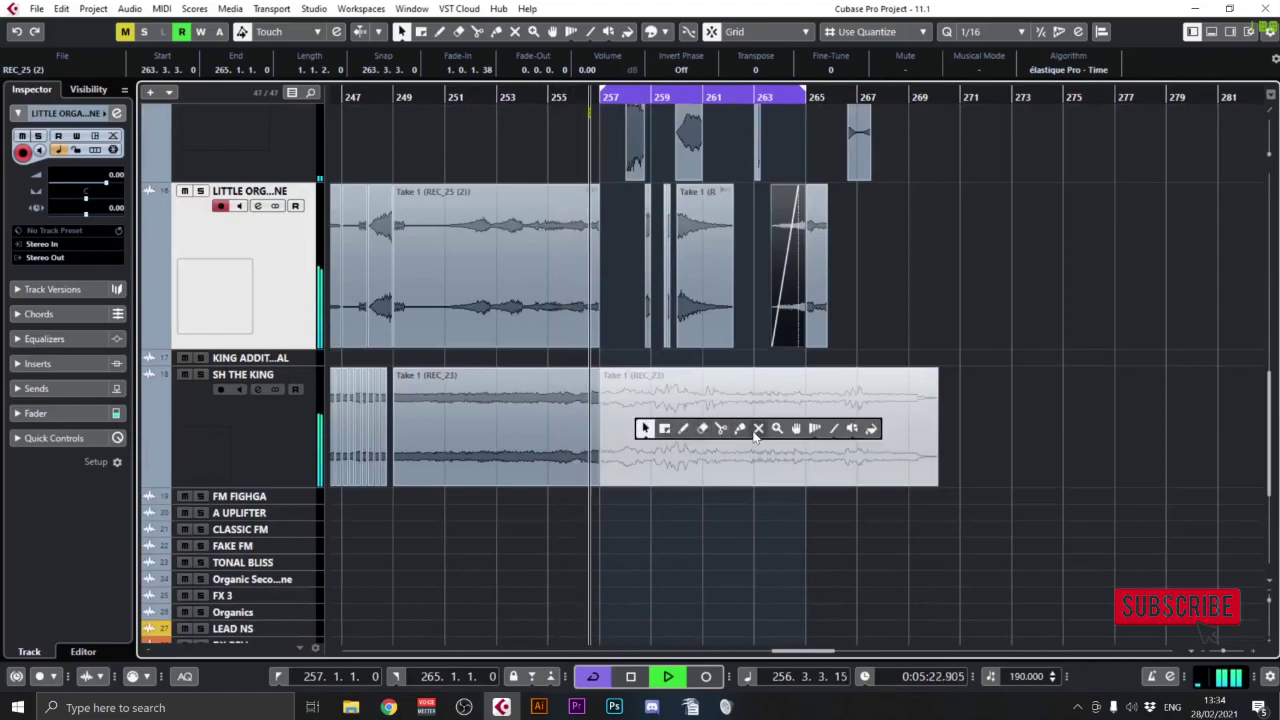
pyautogui.click(748, 432)
pyautogui.click(714, 429)
pyautogui.scroll(-2, 621, 414)
pyautogui.moveTo(576, 96); pyautogui.dragTo(554, 140)
pyautogui.moveTo(754, 253); pyautogui.dragTo(686, 383)
pyautogui.rightClick(677, 426)
pyautogui.click(657, 427)
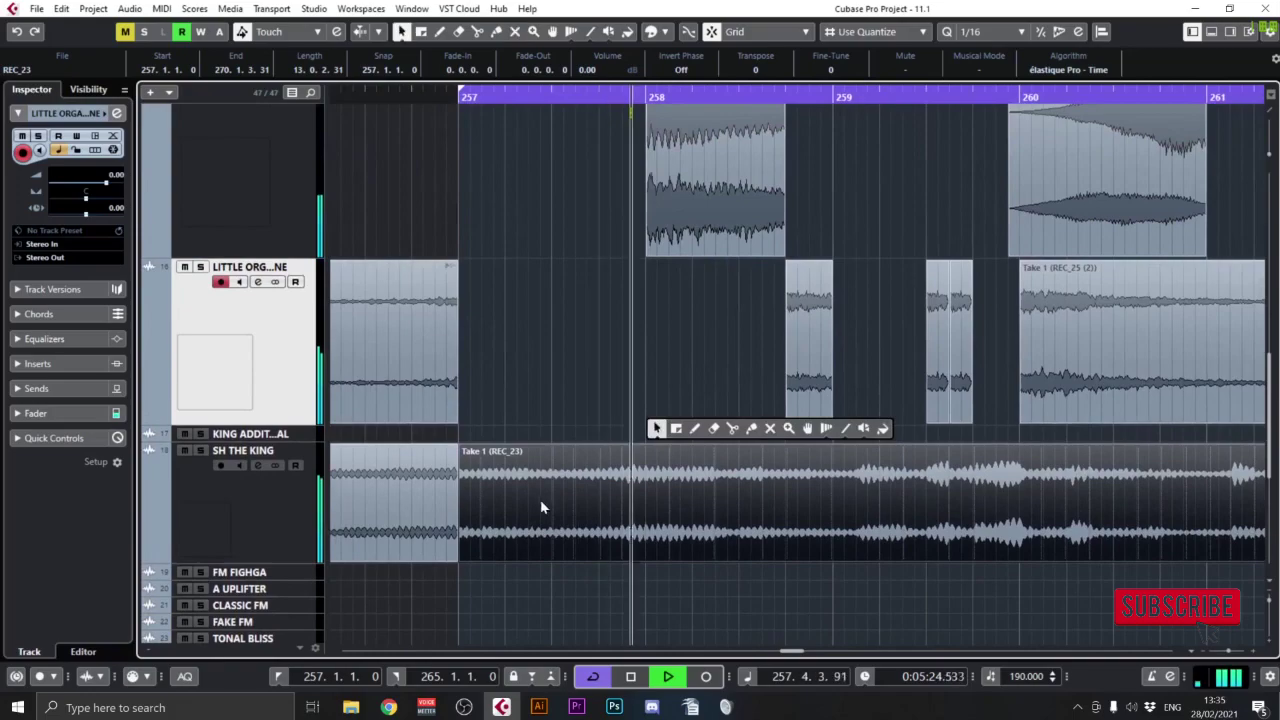
# Step: Split the SH THE KING clip at 257.3.1.0, 259.1.4.0, 259.2.3.0 and 260.2.4.0, and delete the section between 257.3.1.0 and 259.1.4.0
pyautogui.keyDown('alt'); pyautogui.click(551, 497); pyautogui.keyUp('alt')
pyautogui.keyDown('alt'); pyautogui.click(1101, 491); pyautogui.keyUp('alt')
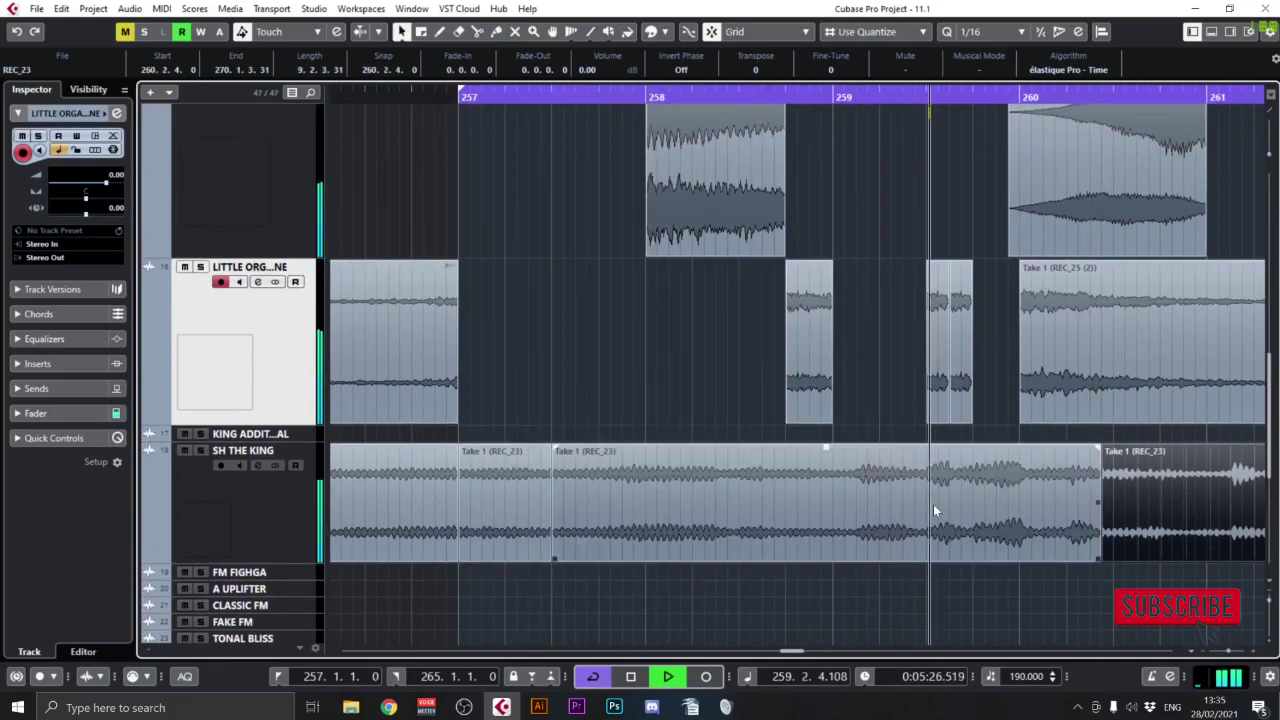
pyautogui.keyDown('alt'); pyautogui.click(868, 496); pyautogui.keyUp('alt')
pyautogui.keyDown('alt'); pyautogui.click(902, 498); pyautogui.keyUp('alt')
pyautogui.click(838, 504)
pyautogui.press('Delete')
pyautogui.click(883, 503)
# Step: Bounce the SH THE KING slice at 257.1.1.0 and process it offline with PingPongDelay at a 1/4 delay and 7800 ms tail
pyautogui.click(508, 489)
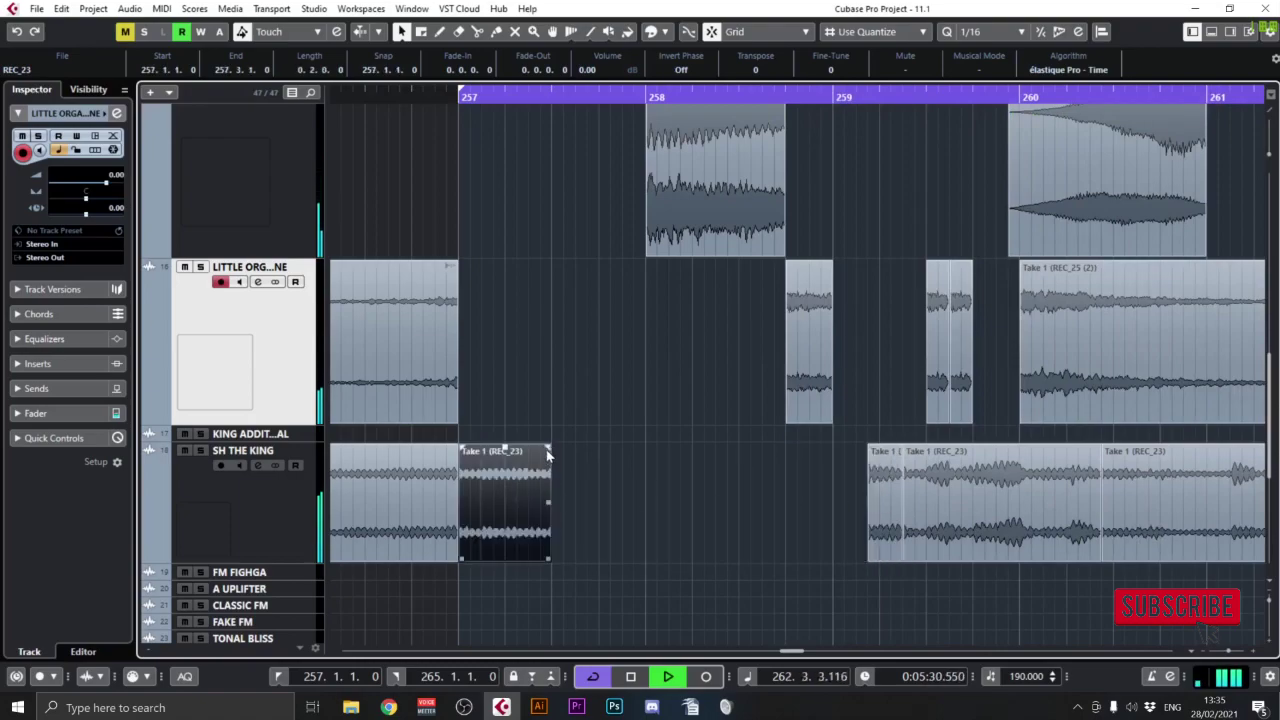
pyautogui.hotkey('alt', 'b')
pyautogui.press('Return')
pyautogui.press('F7')
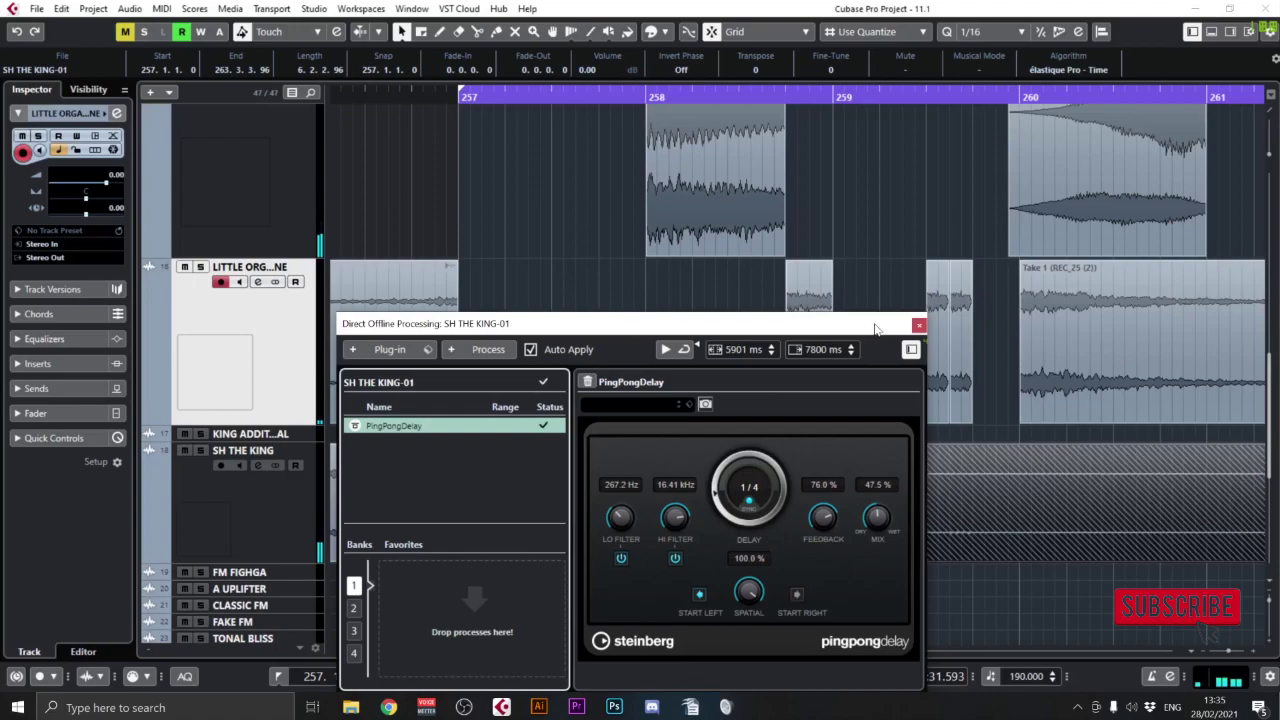
pyautogui.click(917, 327)
# Step: Play from bar 257, then cut the delayed SH THE KING clip at 259.1.4.0 and delete the remaining tail
pyautogui.click(454, 99)
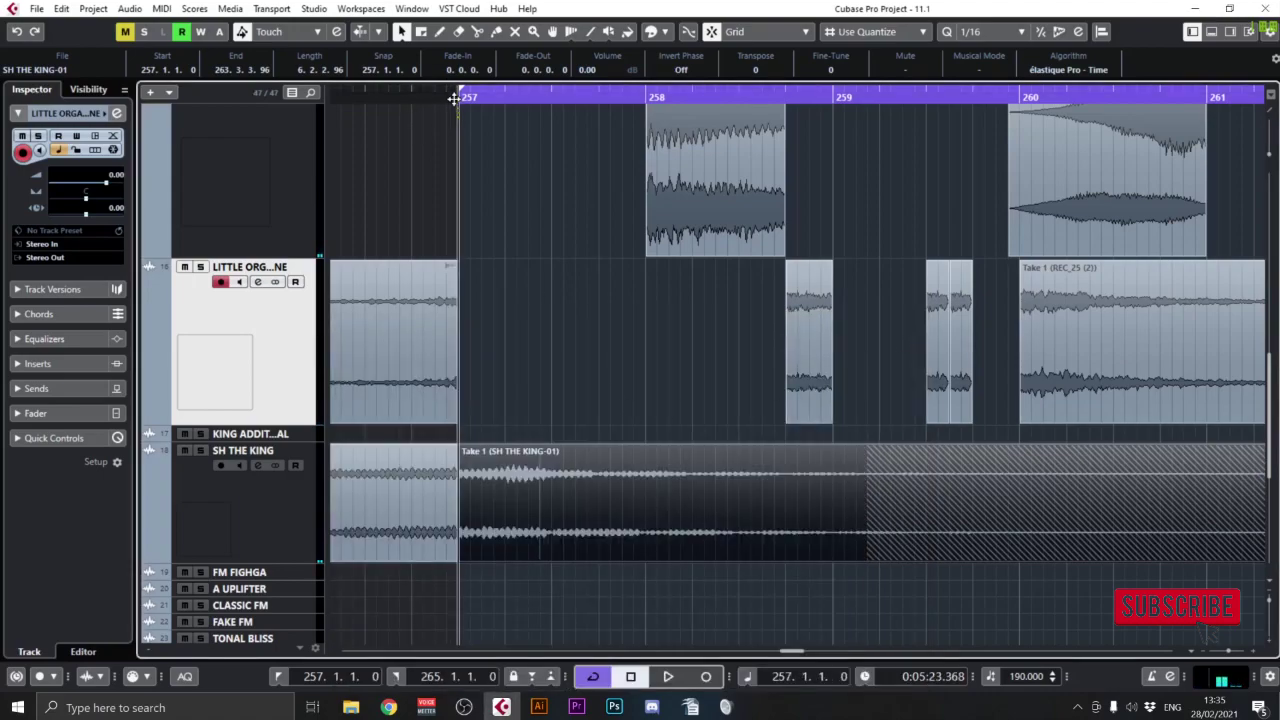
pyautogui.press('space')
pyautogui.hscroll(2, 733, 380)
pyautogui.keyDown('alt'); pyautogui.click(712, 495); pyautogui.keyUp('alt')
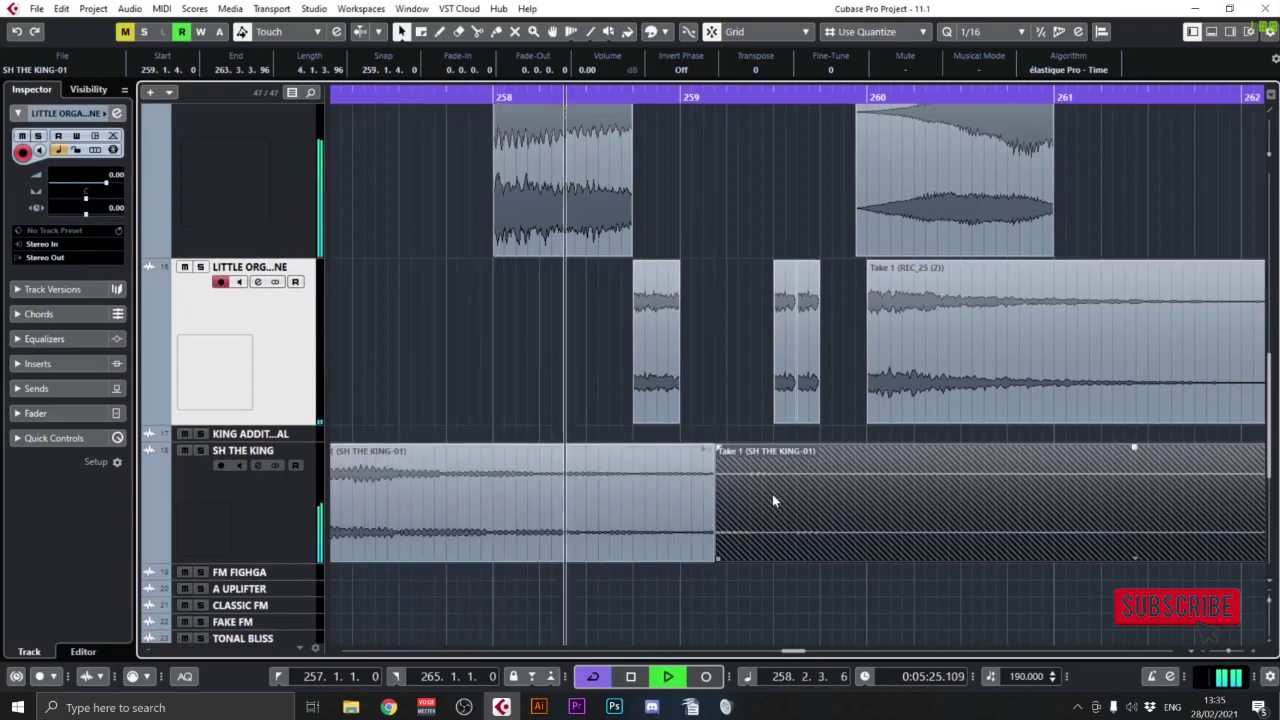
pyautogui.press('Delete')
# Step: Split the SH THE KING slice at 260.1.2.0 and delete its part from 259.2.3.0 up to that cut
pyautogui.click(785, 495)
pyautogui.click(745, 506)
pyautogui.hscroll(3, 740, 510)
pyautogui.click(642, 508)
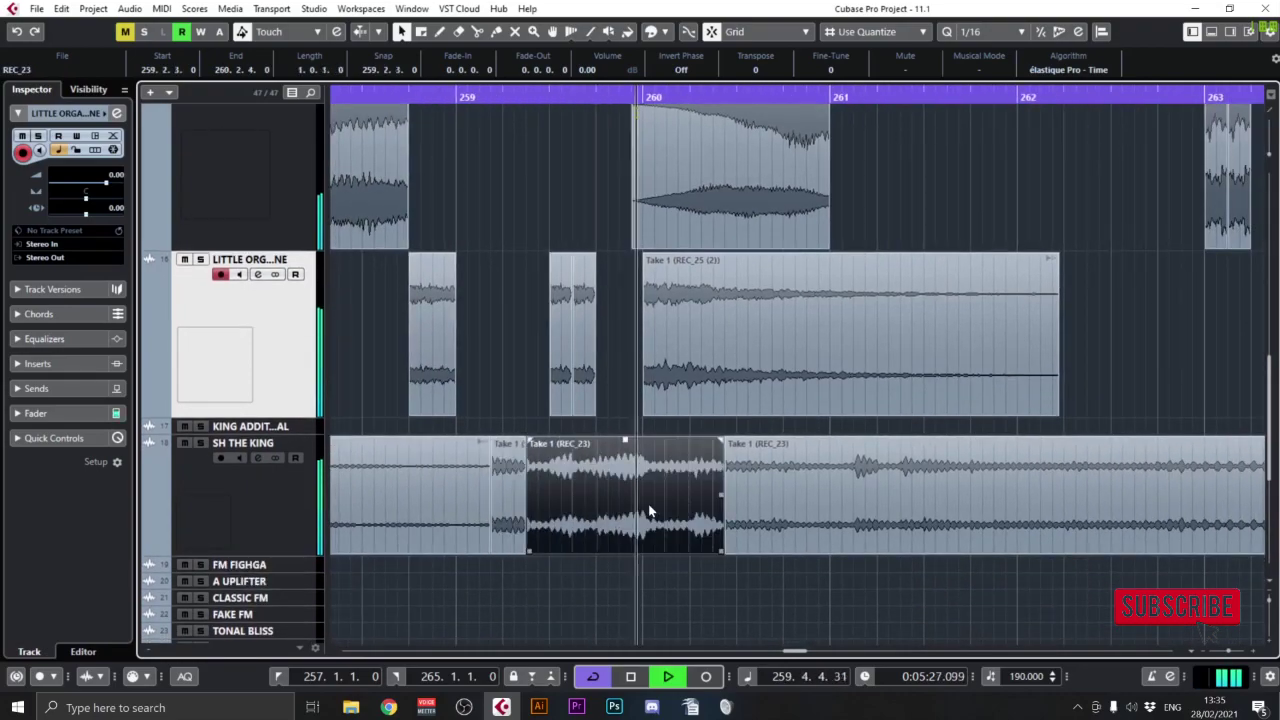
pyautogui.keyDown('alt'); pyautogui.click(651, 494); pyautogui.keyUp('alt')
pyautogui.press('Delete')
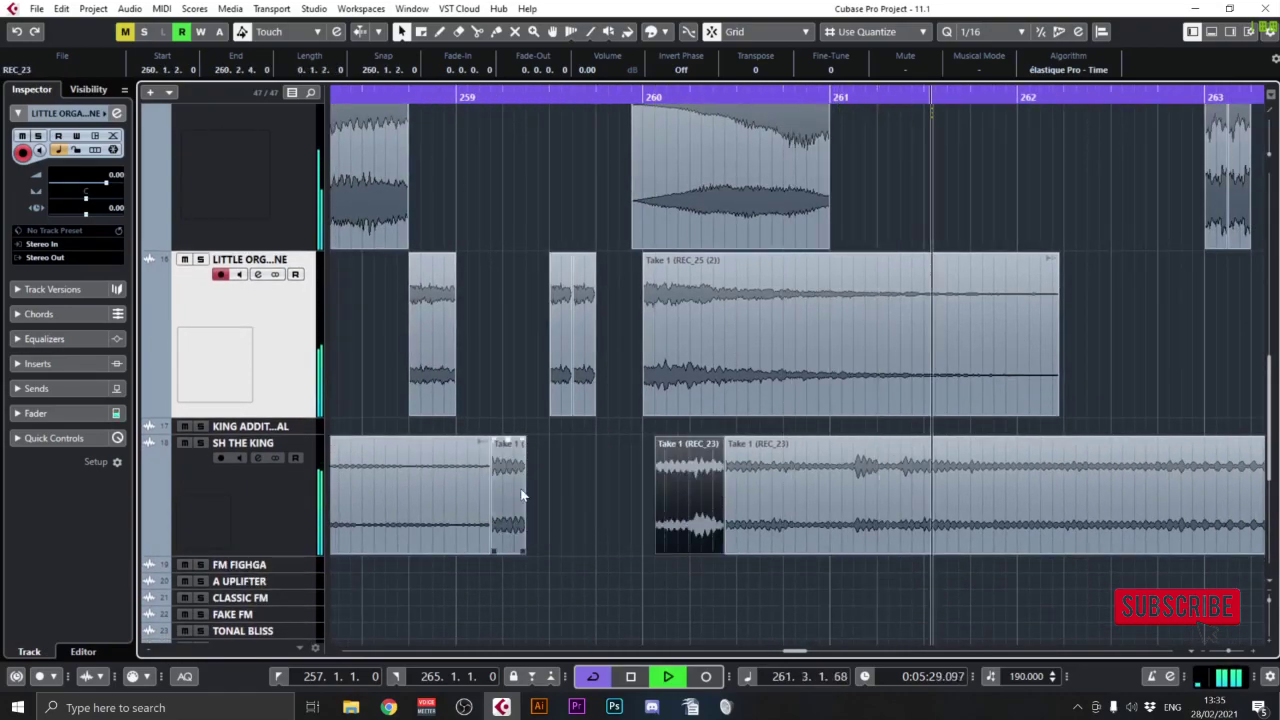
# Step: Remove the piece at 260.1.2.0, trim the short SH THE KING slice to start at 259.2.1.0 and repeat it at 259.2.3.0
pyautogui.moveTo(690, 497); pyautogui.dragTo(548, 551)
pyautogui.keyDown('alt'); pyautogui.click(527, 497); pyautogui.keyUp('alt')
pyautogui.click(515, 520)
pyautogui.press('Delete')
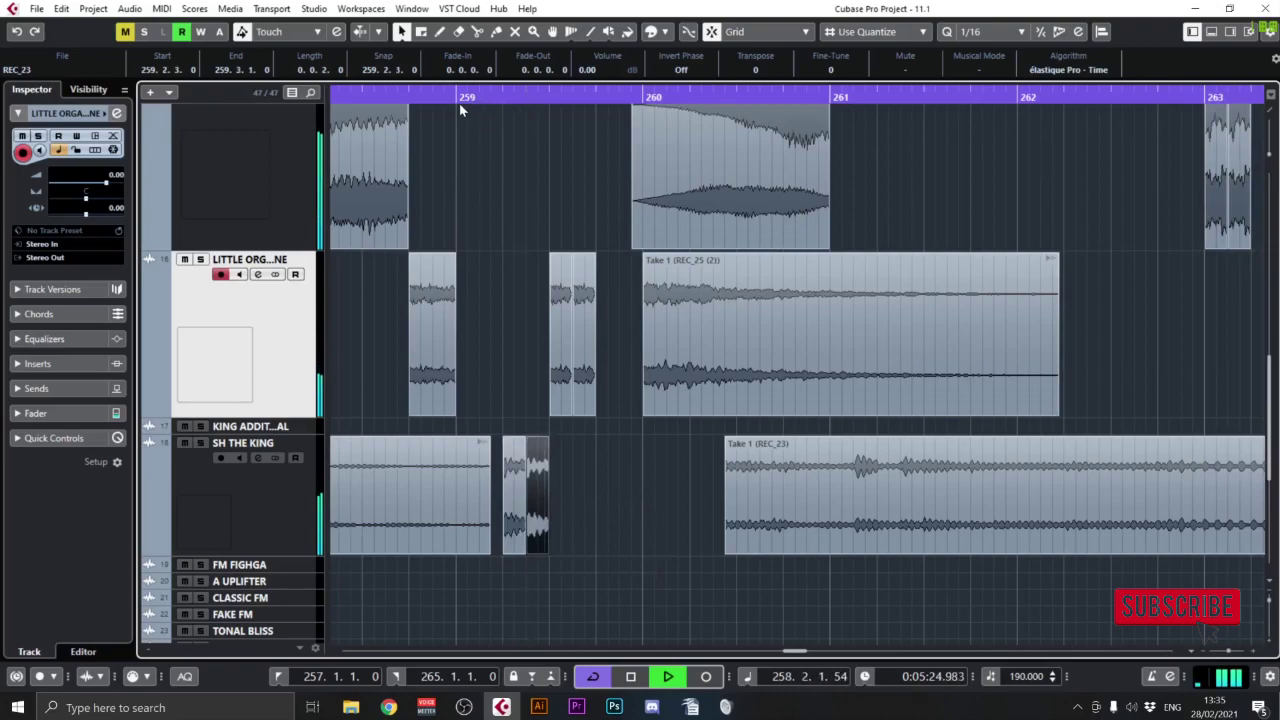
# Step: Split the SH THE KING clip at 262.2.2.0 and 262.3.2.0 and delete its part from 260.2.4.0 to 262.2.2.0
pyautogui.keyDown('ctrl'); pyautogui.scroll(-1, 460, 110); pyautogui.keyUp('ctrl')
pyautogui.hscroll(-2, 534, 277)
pyautogui.moveTo(691, 441); pyautogui.dragTo(572, 506)
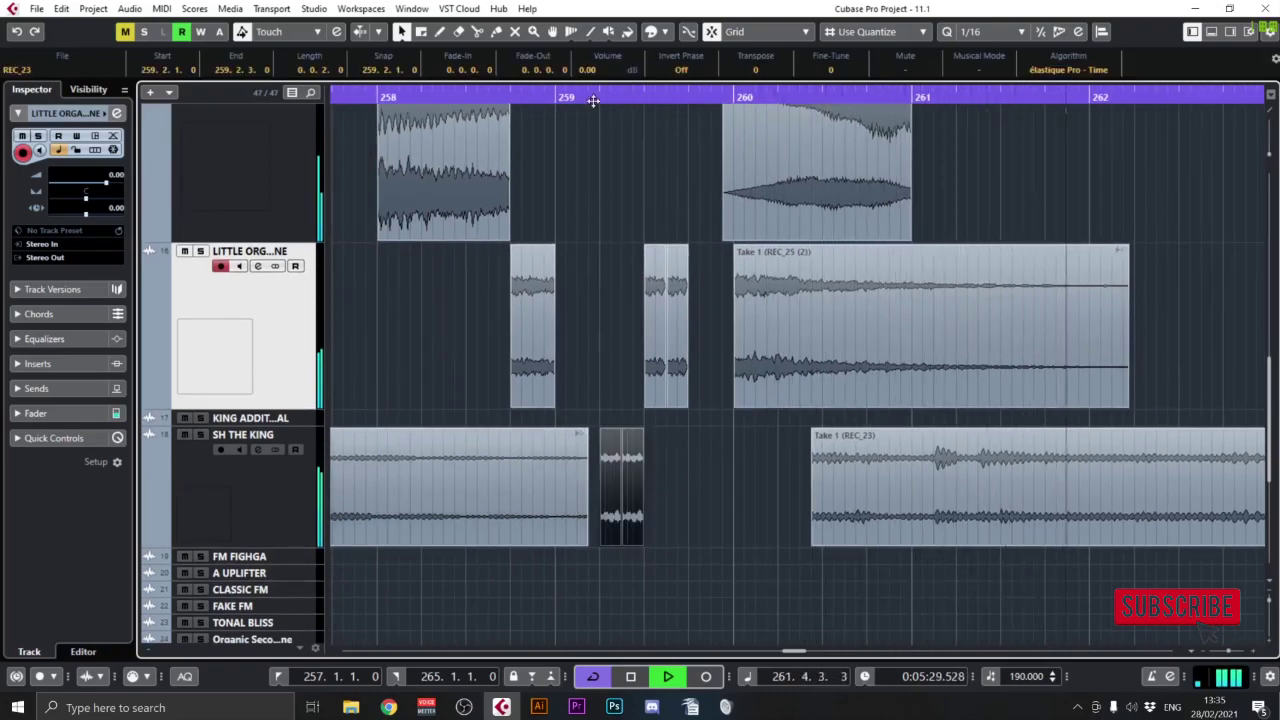
pyautogui.moveTo(680, 319); pyautogui.dragTo(532, 416)
pyautogui.click(717, 439)
pyautogui.moveTo(1094, 372); pyautogui.dragTo(713, 245)
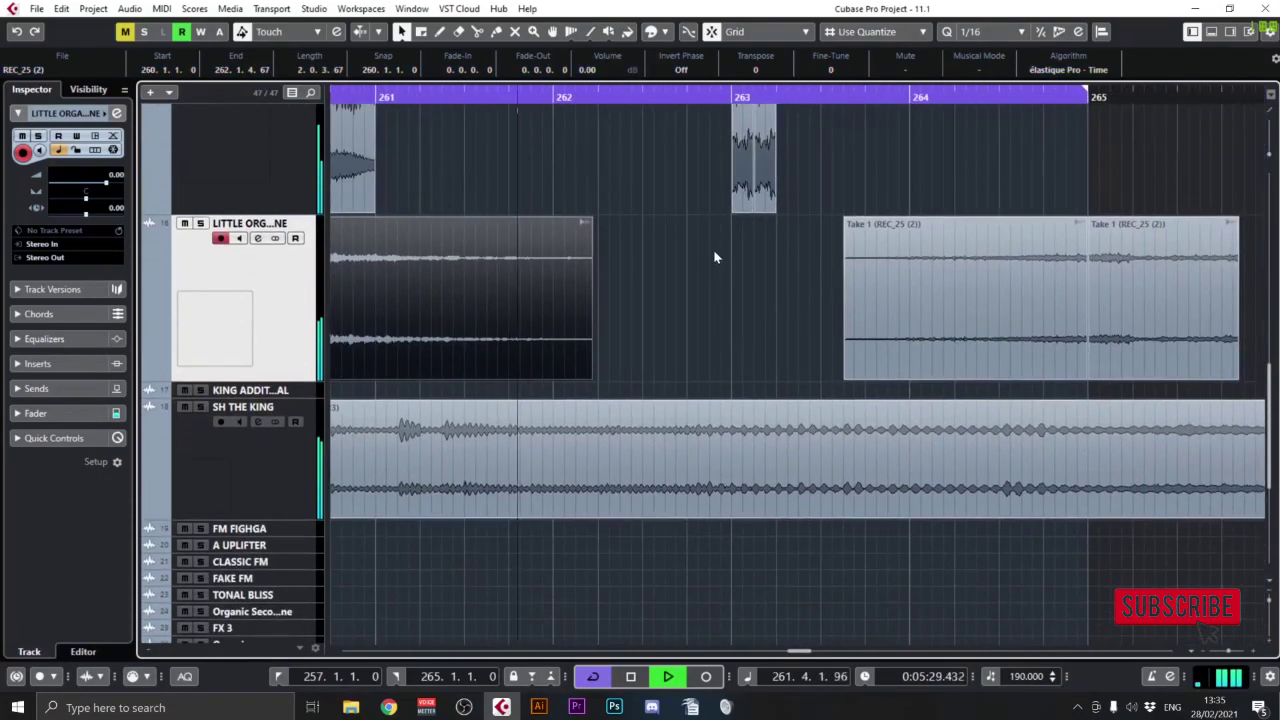
pyautogui.keyDown('alt'); pyautogui.click(609, 449); pyautogui.keyUp('alt')
pyautogui.keyDown('alt'); pyautogui.click(654, 449); pyautogui.keyUp('alt')
pyautogui.click(523, 455)
pyautogui.press('Delete')
# Step: Cut out the SH THE KING slice between 263.3.2.0 and 263.4.1.0 and delete the other pieces from 262.2.2.0 onward
pyautogui.click(802, 450)
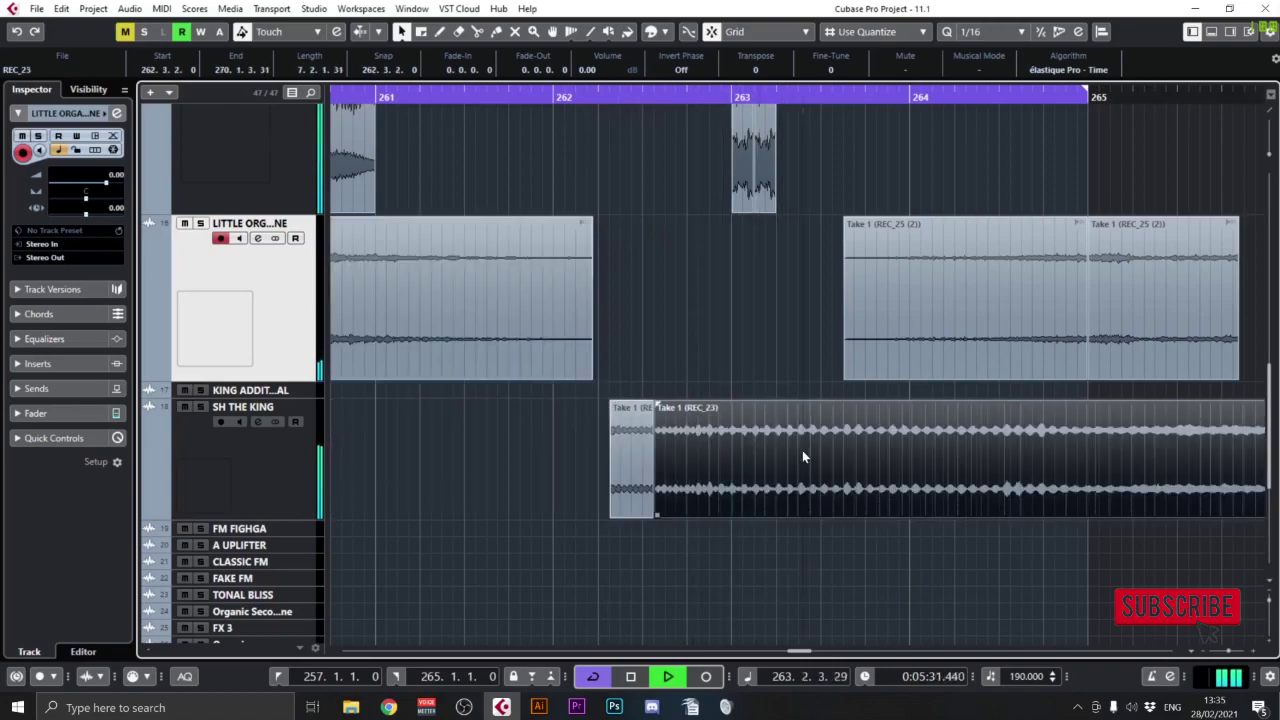
pyautogui.keyDown('alt'); pyautogui.click(843, 470); pyautogui.keyUp('alt')
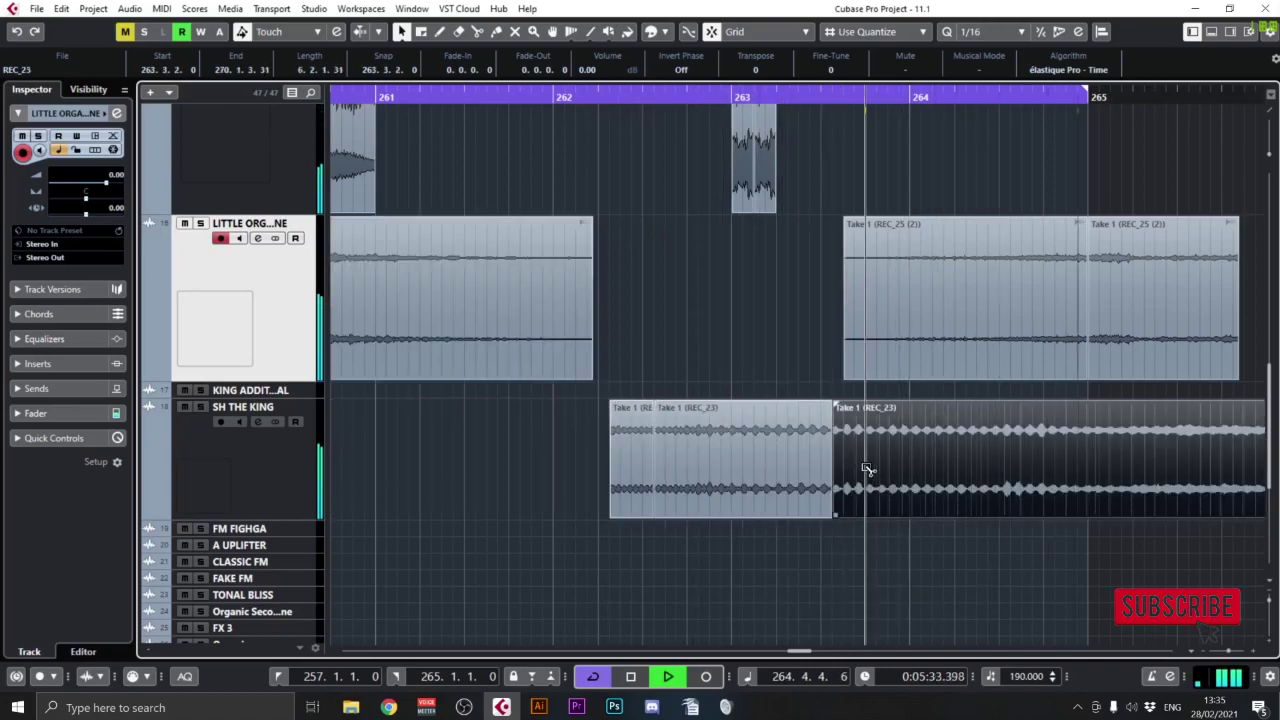
pyautogui.keyDown('alt'); pyautogui.click(866, 470); pyautogui.keyUp('alt')
pyautogui.click(780, 465)
pyautogui.press('Delete')
pyautogui.click(913, 458)
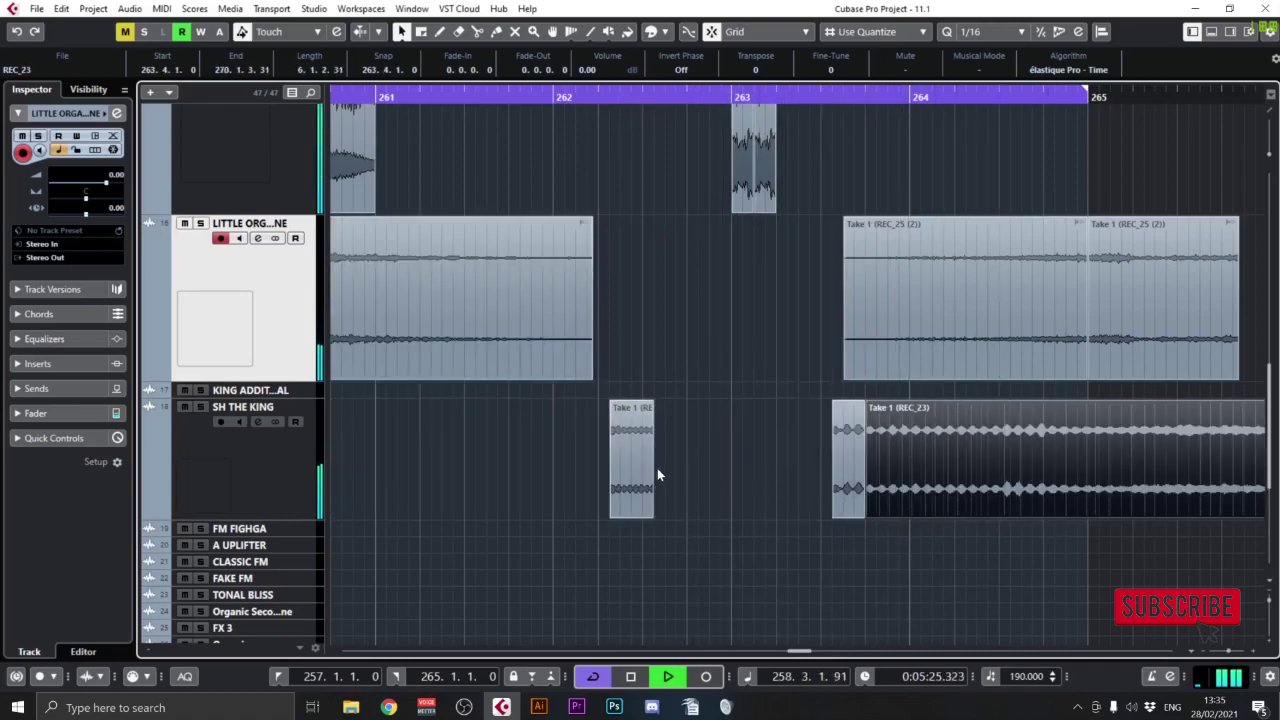
pyautogui.press('Delete')
pyautogui.click(647, 467)
pyautogui.press('Delete')
# Step: Move the SH THE KING slice to 262.1.1.0, duplicate it and give both slices a fade-out of 0.0.0.57
pyautogui.moveTo(840, 446); pyautogui.dragTo(560, 473)
pyautogui.hotkey('ctrl', 'd')
pyautogui.keyDown('shift'); pyautogui.click(577, 404); pyautogui.keyUp('shift')
pyautogui.moveTo(583, 404); pyautogui.dragTo(576, 404)
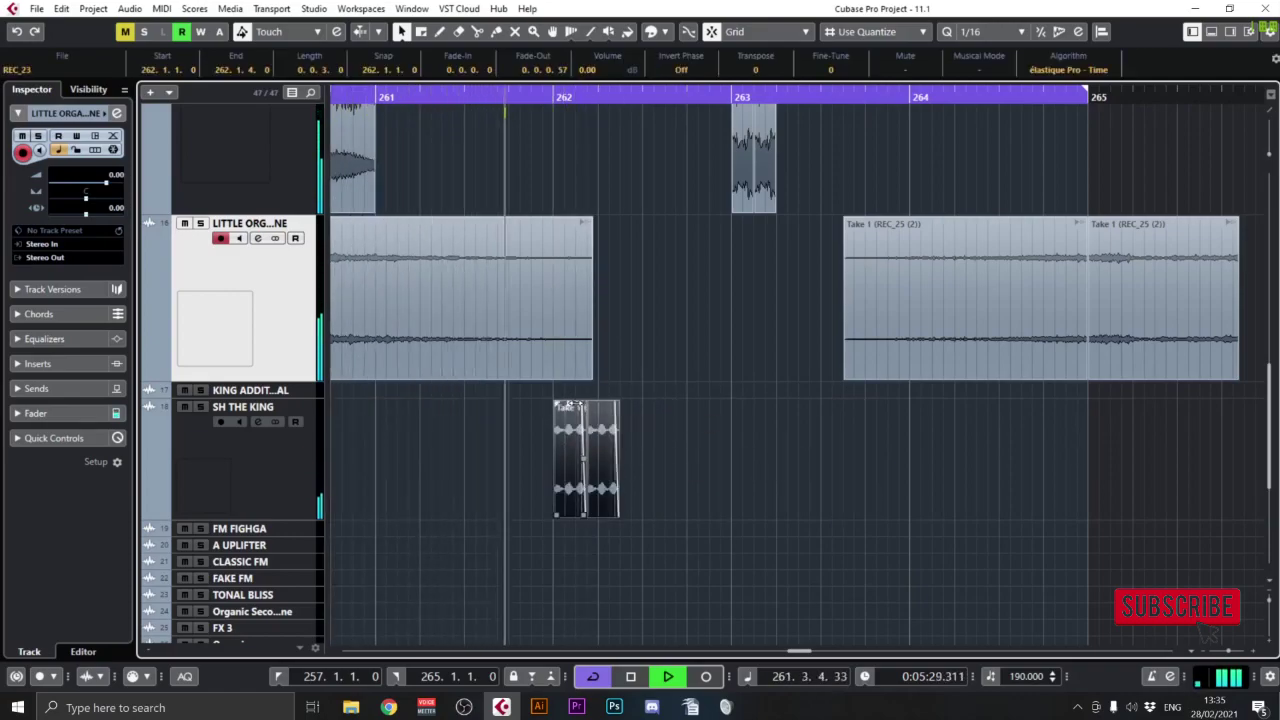
pyautogui.moveTo(572, 449); pyautogui.dragTo(558, 451)
# Step: Repeat the two faded SH THE KING slices right after the first pair and play the result around bar 262
pyautogui.click(553, 96)
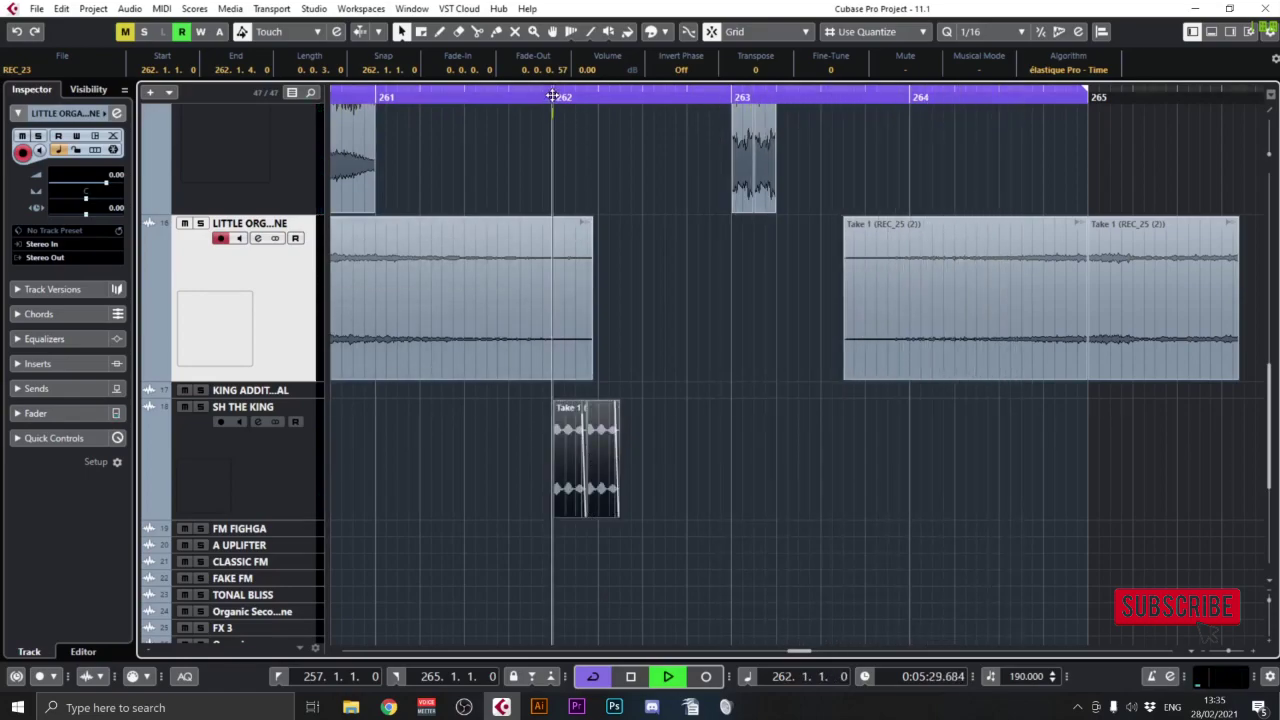
pyautogui.moveTo(700, 455); pyautogui.dragTo(548, 450)
pyautogui.hotkey('ctrl', 'd')
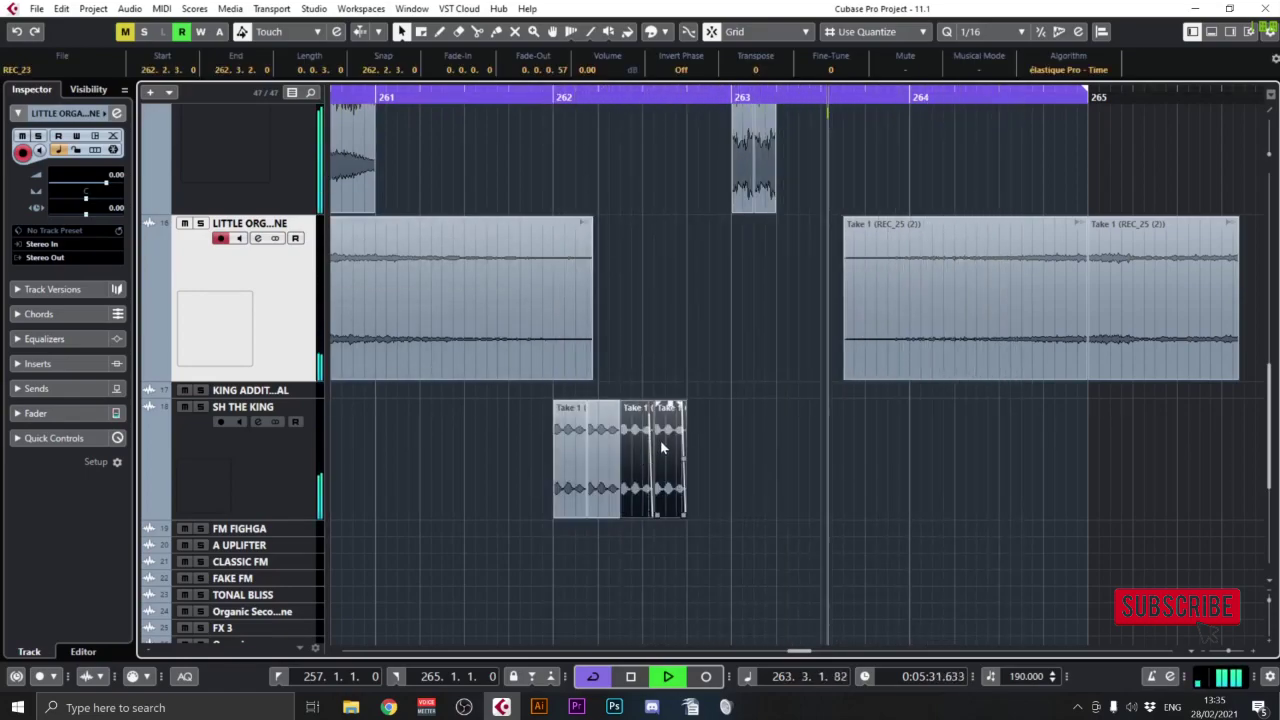
pyautogui.click(558, 96)
pyautogui.click(555, 96)
pyautogui.moveTo(555, 93); pyautogui.dragTo(471, 124)
pyautogui.press('space')
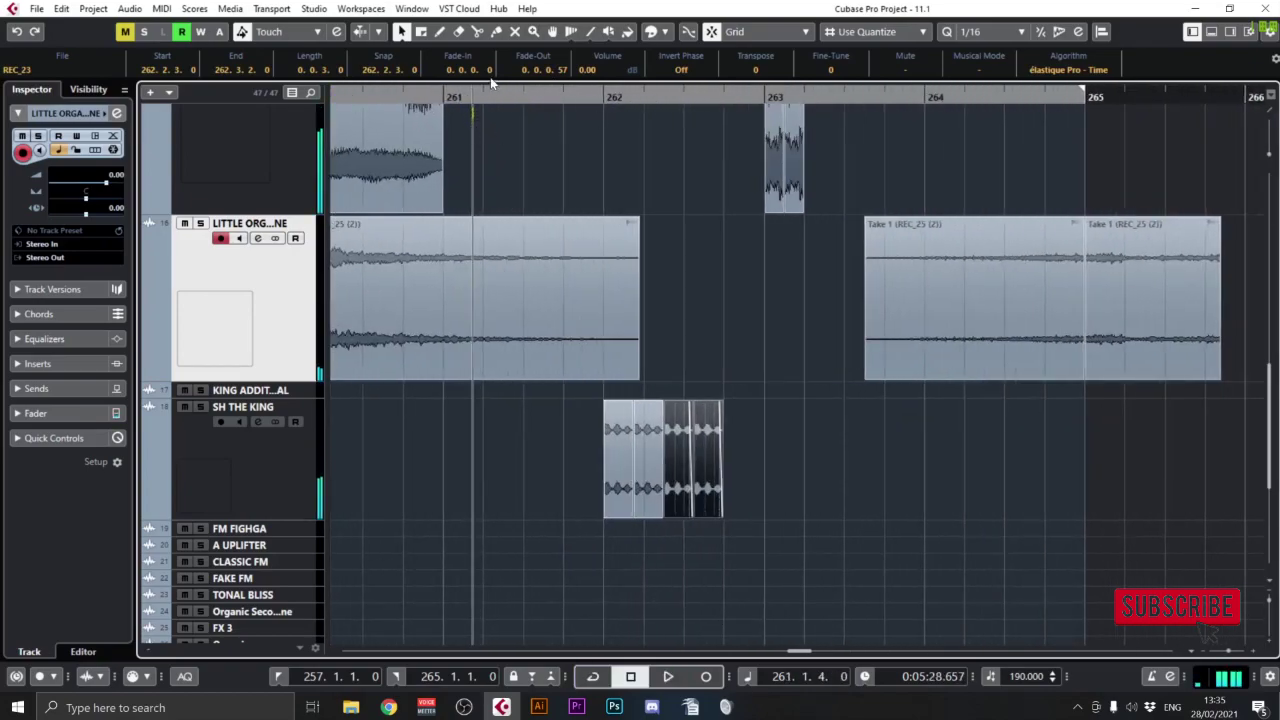
# Step: Bounce the four SH THE KING slices at 262.1.1.0 and process them offline with RoomWorks at a 14.52 s reverb time
pyautogui.moveTo(535, 418); pyautogui.dragTo(772, 490)
pyautogui.hotkey('ctrl', 'b')
pyautogui.press('Return')
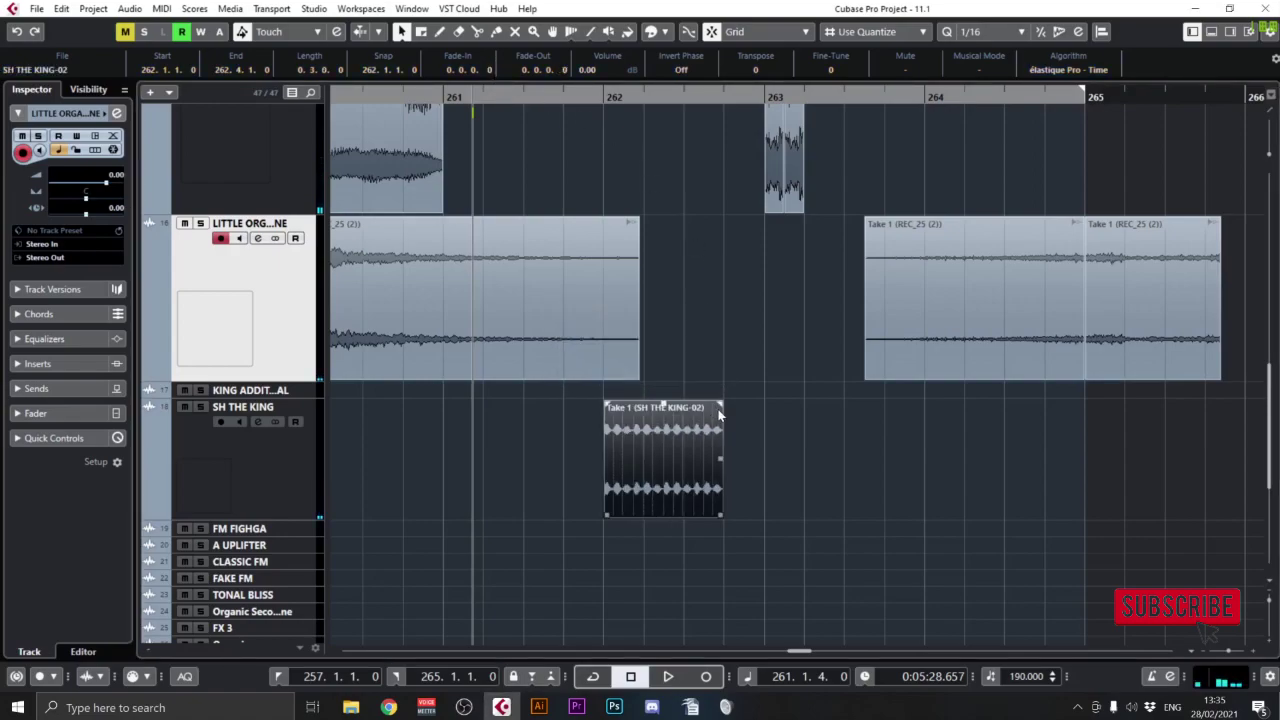
pyautogui.press('F7')
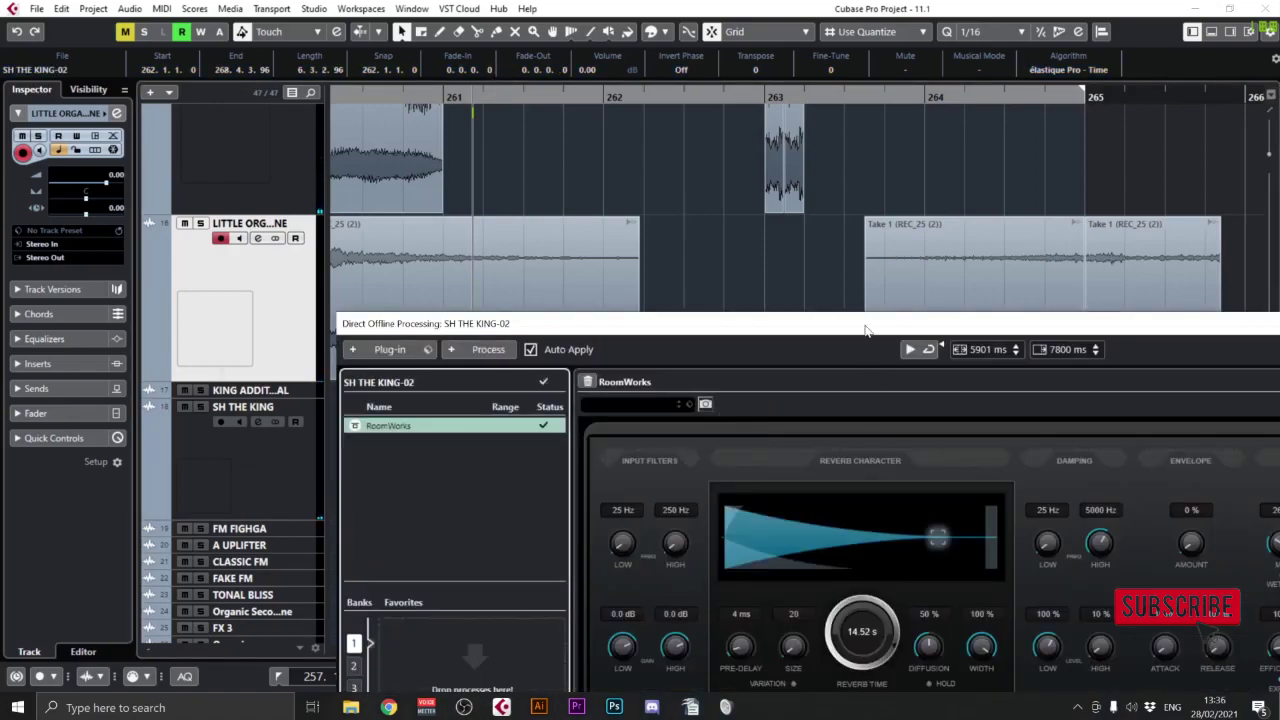
pyautogui.moveTo(866, 330); pyautogui.dragTo(612, 114)
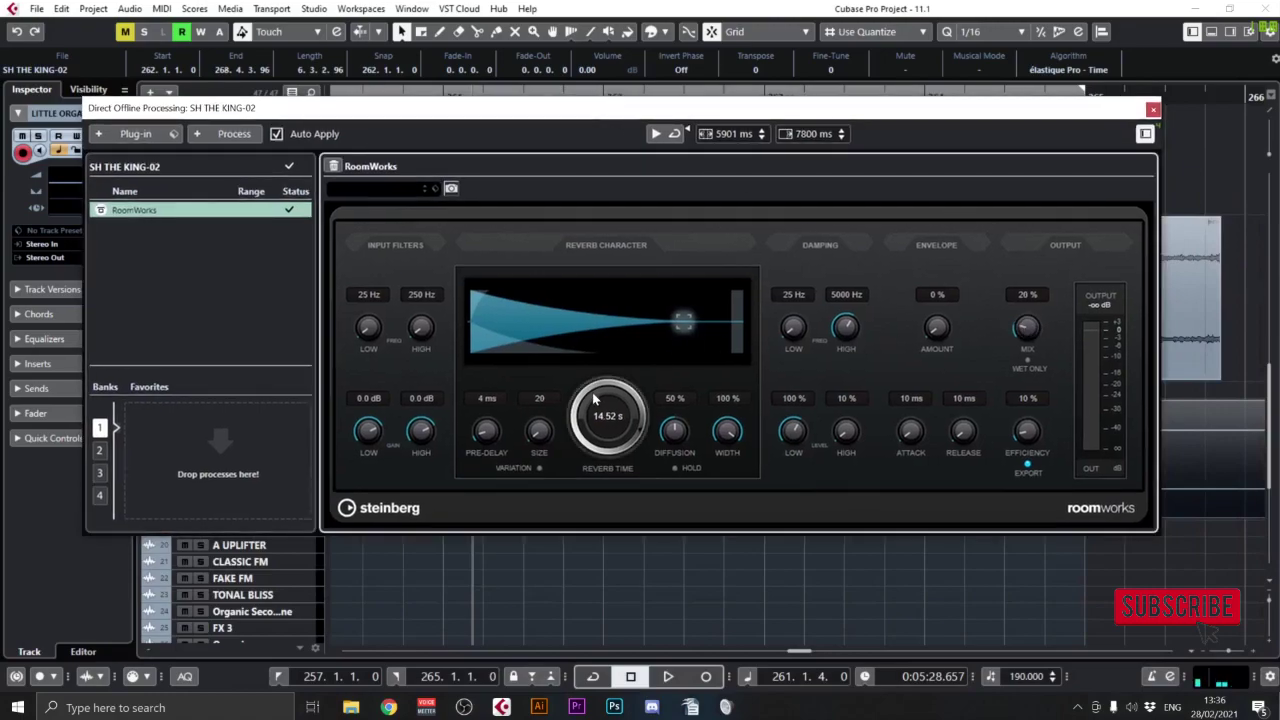
pyautogui.click(1153, 110)
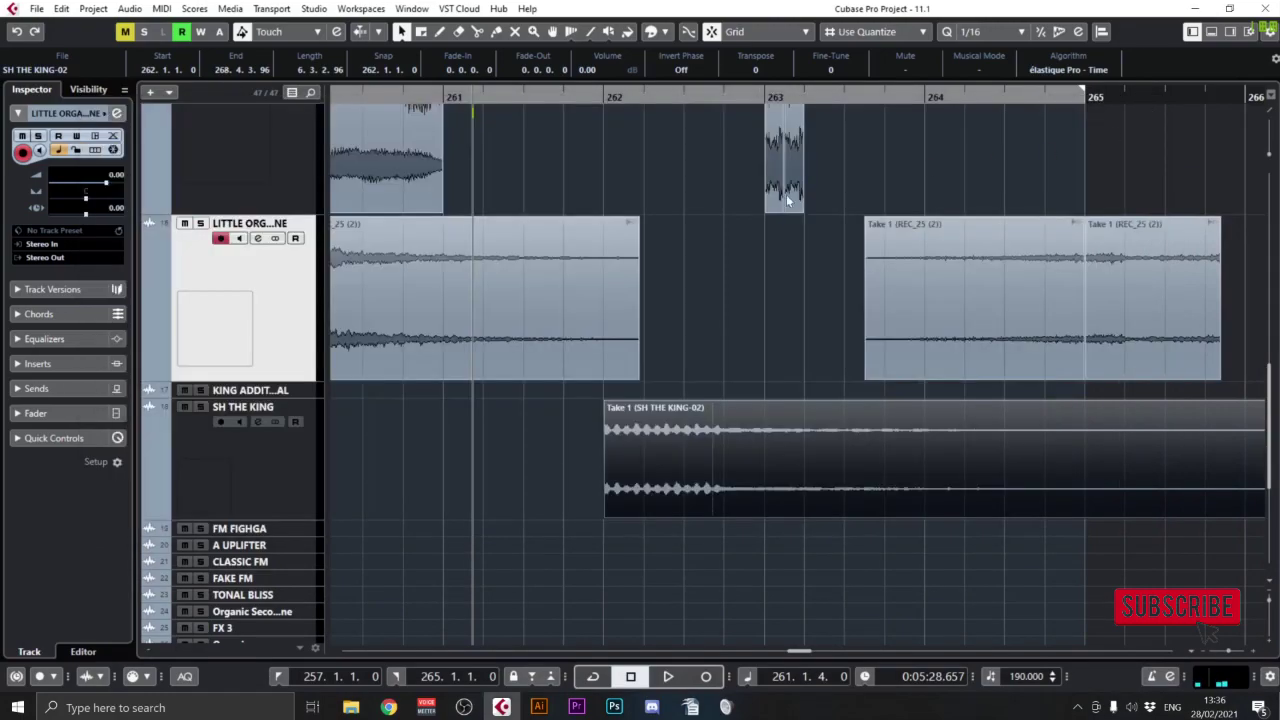
# Step: Play the reverbed SH THE KING clip, cut it at 265.1.1.0 and delete the tail beyond
pyautogui.press('space')
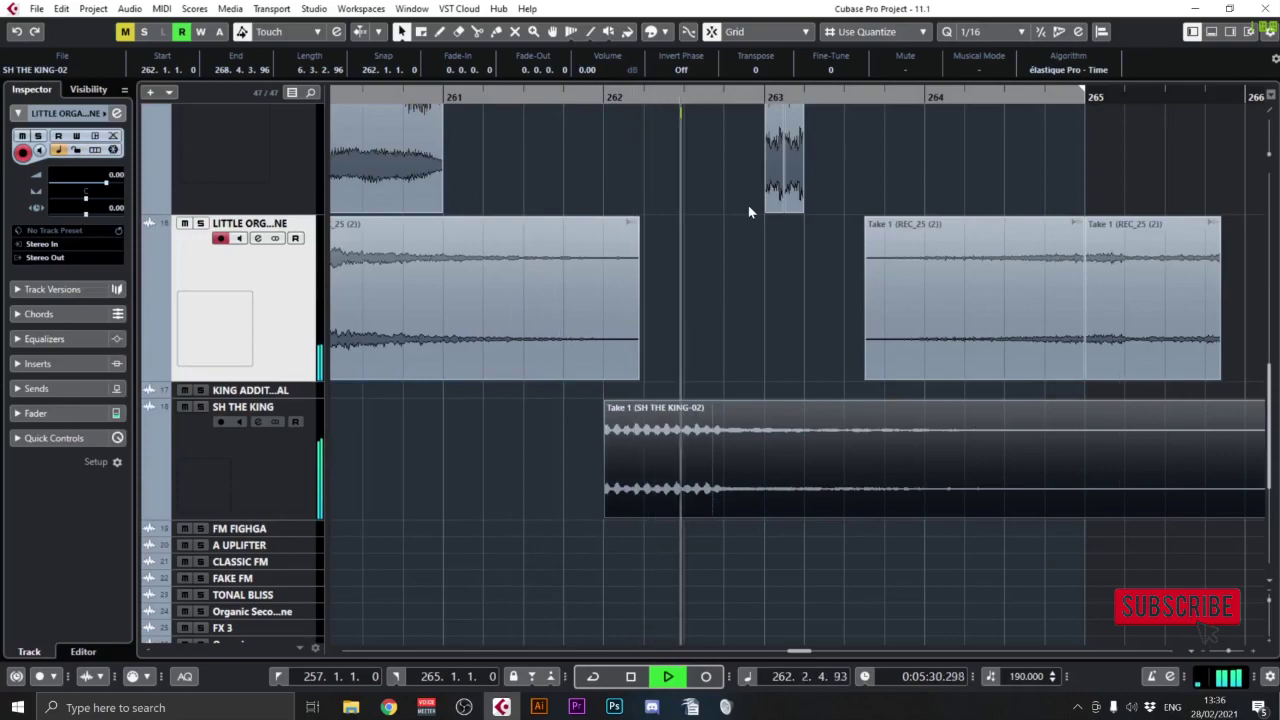
pyautogui.hscroll(1, 772, 388)
pyautogui.scroll(-1, 772, 388)
pyautogui.keyDown('alt'); pyautogui.click(918, 406); pyautogui.keyUp('alt')
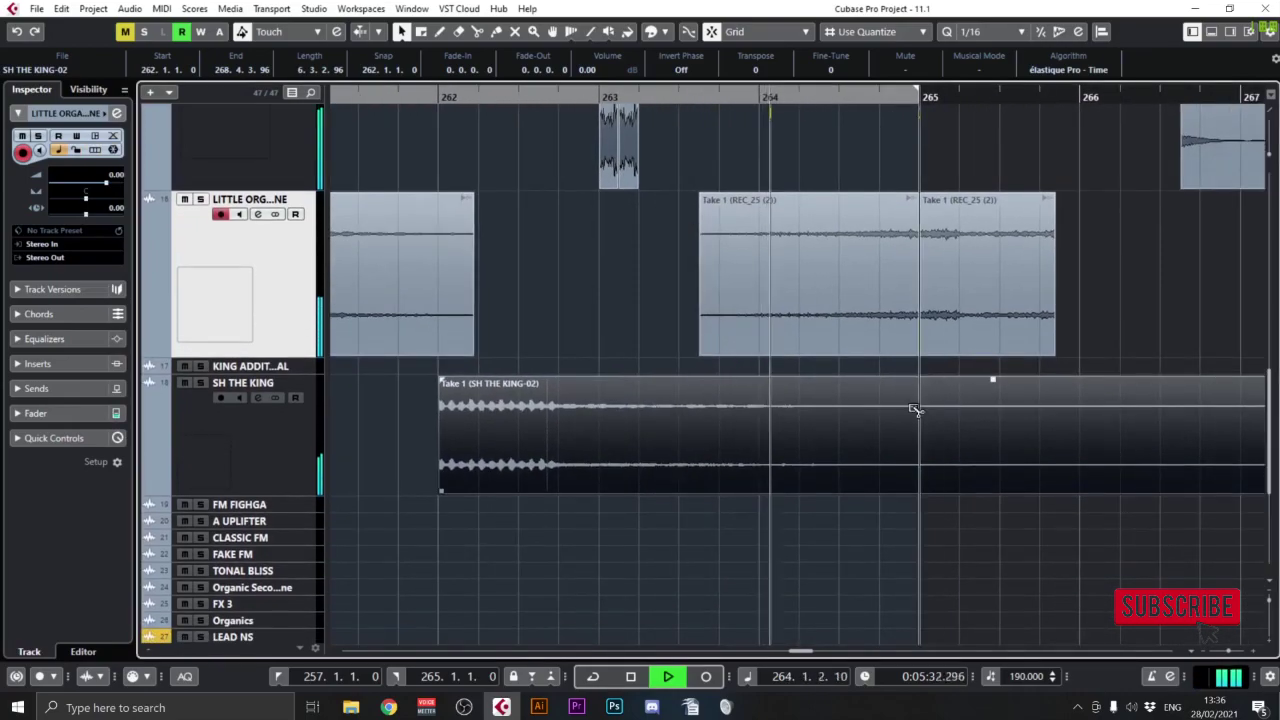
pyautogui.click(990, 420)
pyautogui.press('Delete')
# Step: Loop bars 257 to 265 and shrink the track heights to review the arrangement across all tracks
pyautogui.moveTo(1270, 410); pyautogui.dragTo(838, 94)
pyautogui.scroll(7, 871, 240)
pyautogui.hscroll(4, 894, 248)
pyautogui.scroll(-2, 769, 142)
pyautogui.scroll(2, 811, 223)
pyautogui.scroll(-5, 800, 330)
pyautogui.scroll(-2, 780, 275)
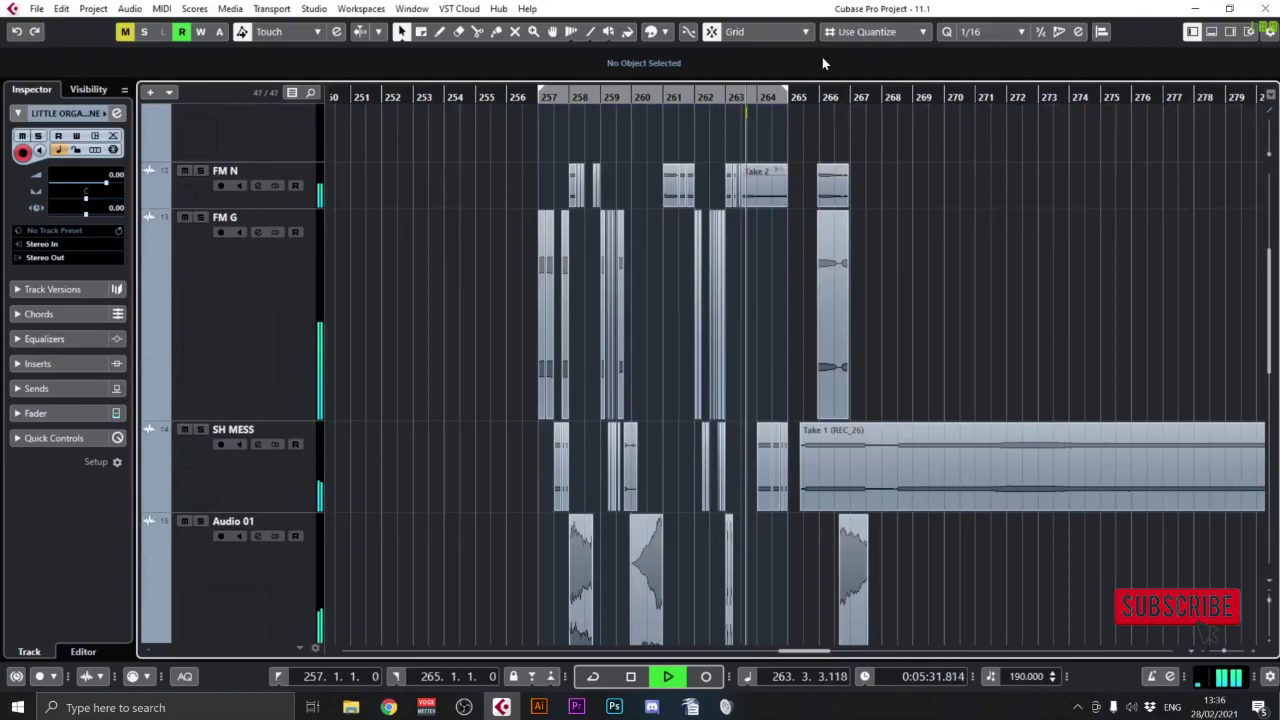
pyautogui.click(682, 99)
pyautogui.click(698, 90)
pyautogui.scroll(-4, 706, 133)
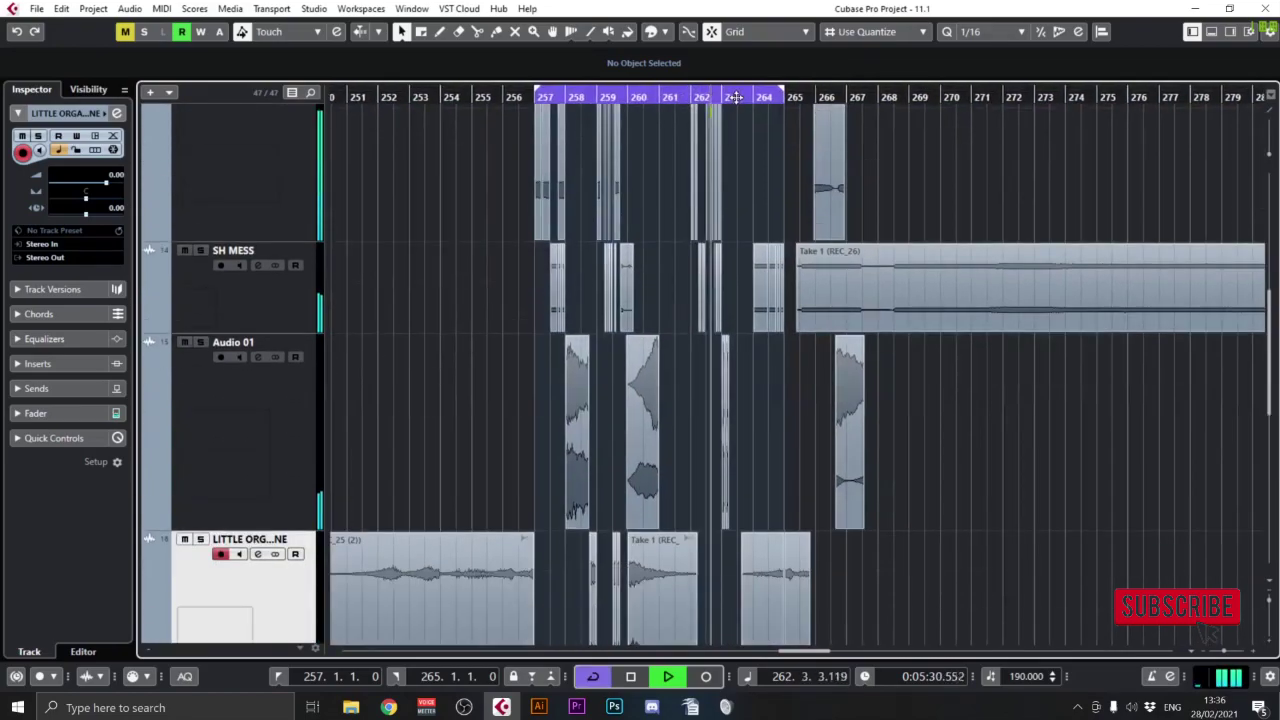
pyautogui.press('z')
pyautogui.press('z')
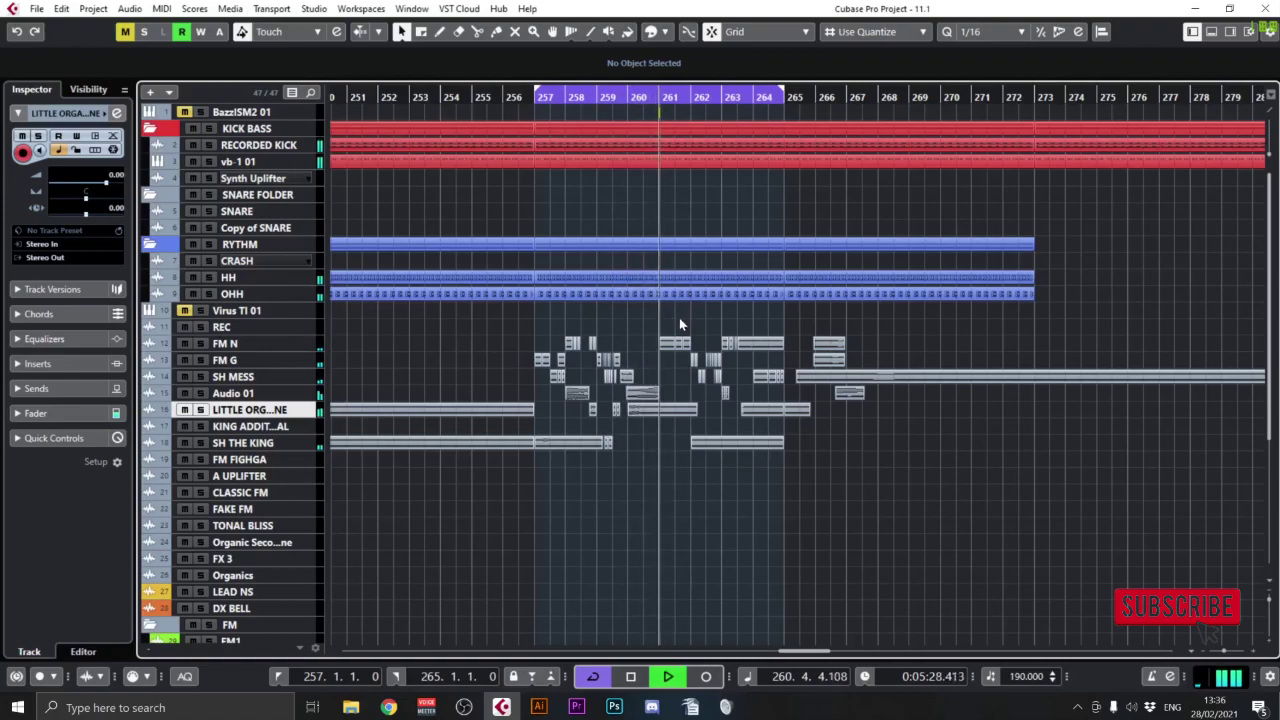
# Step: Rename the Audio 01 track as <ADD FX
pyautogui.scroll(-3, 656, 435)
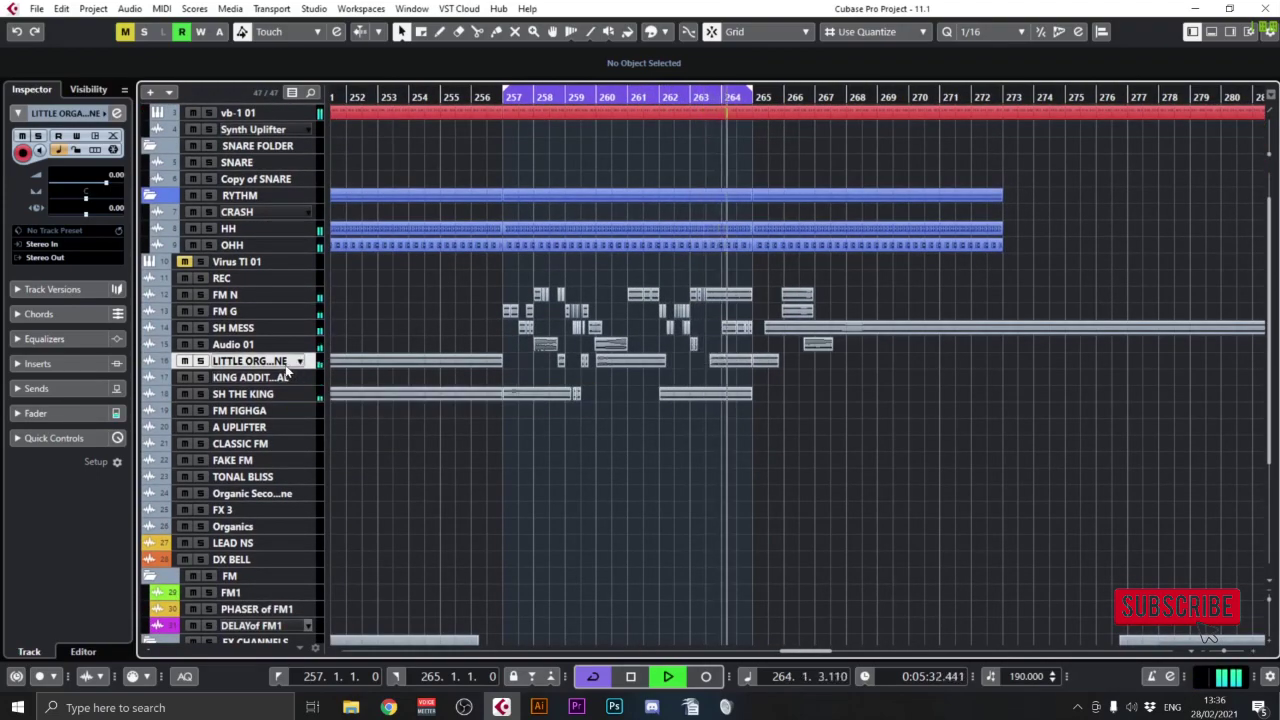
pyautogui.doubleClick(233, 344)
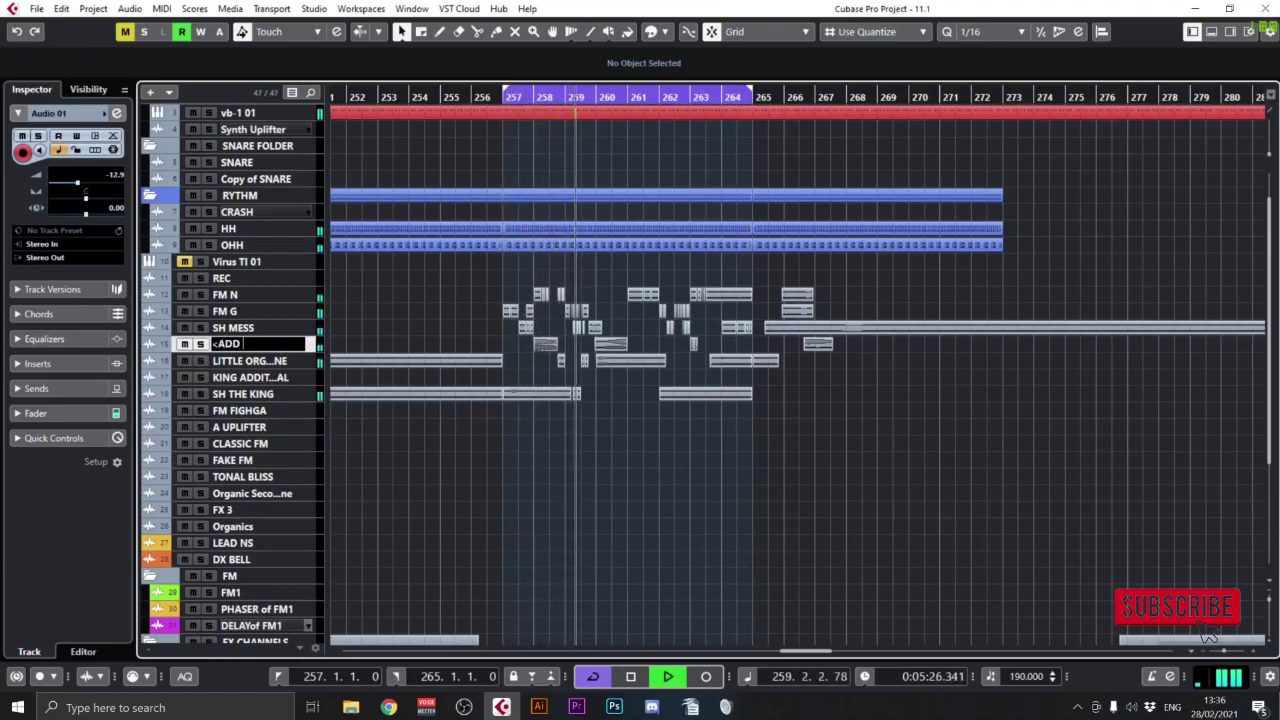
pyautogui.press('Return')
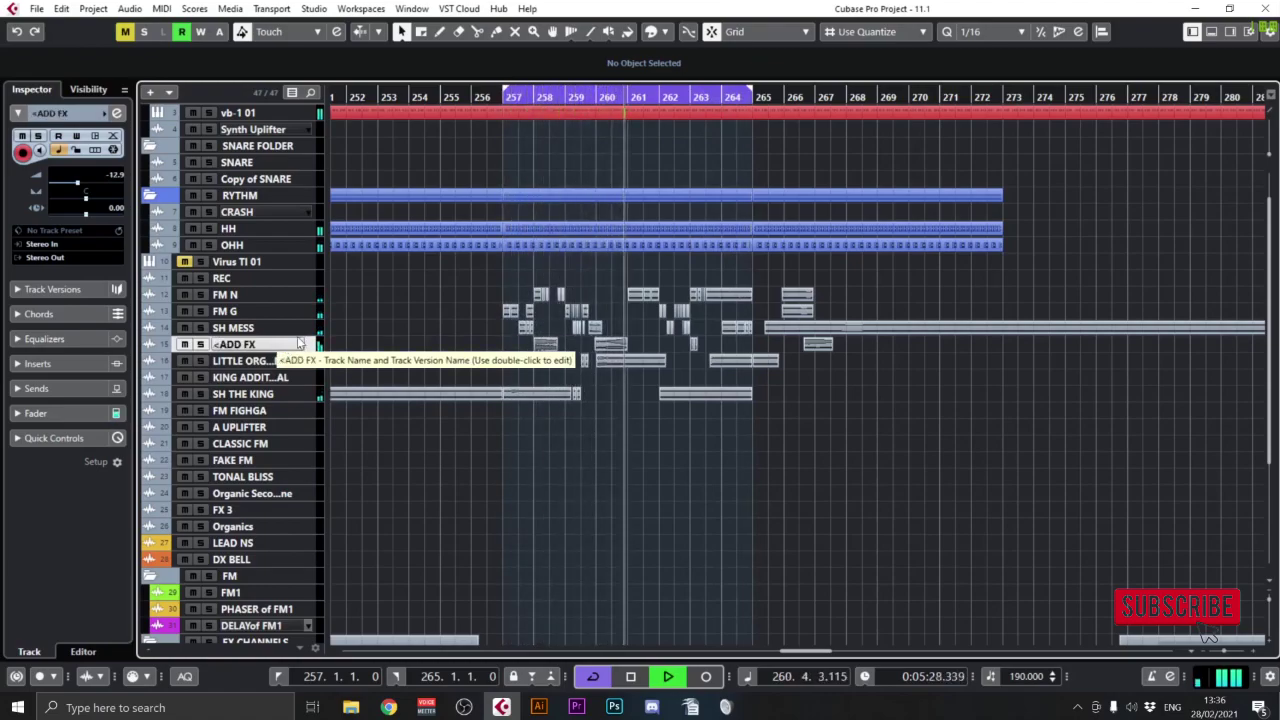
# Step: Stop playback, set the grid type to Bar and set the loop range from 265.1.1.0 to 273.1.3.0
pyautogui.scroll(3, 716, 243)
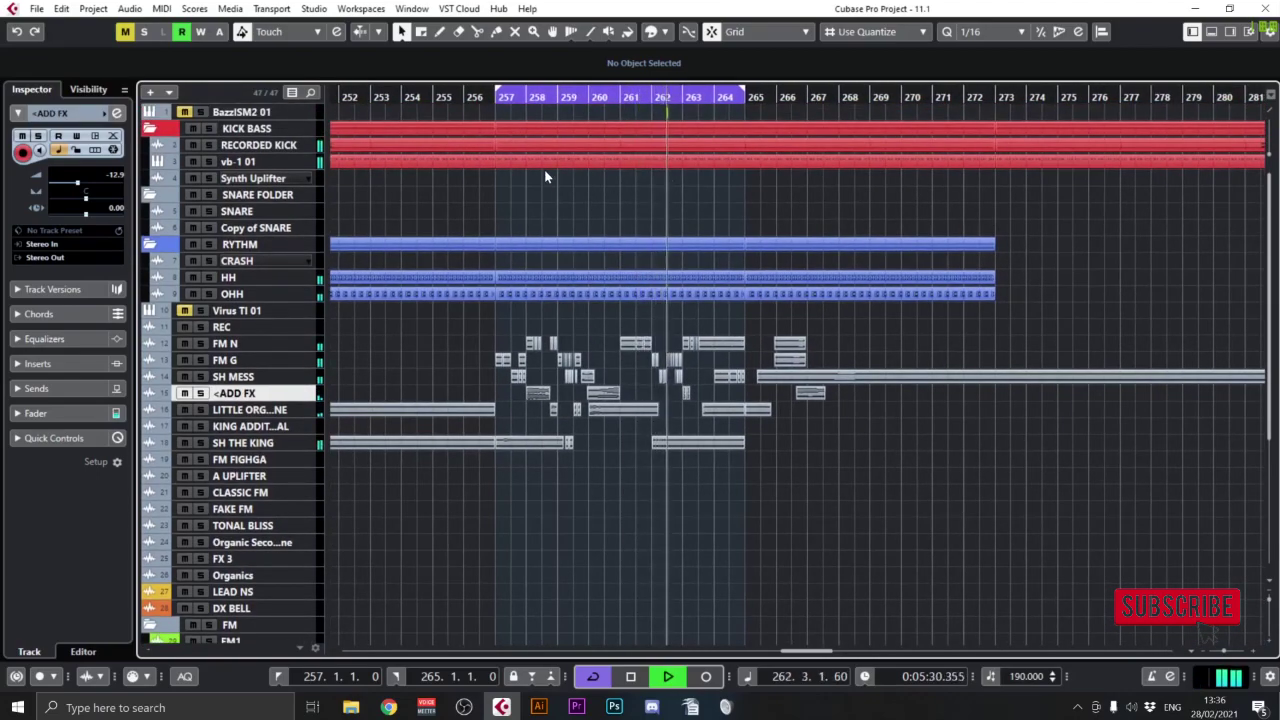
pyautogui.click(614, 165)
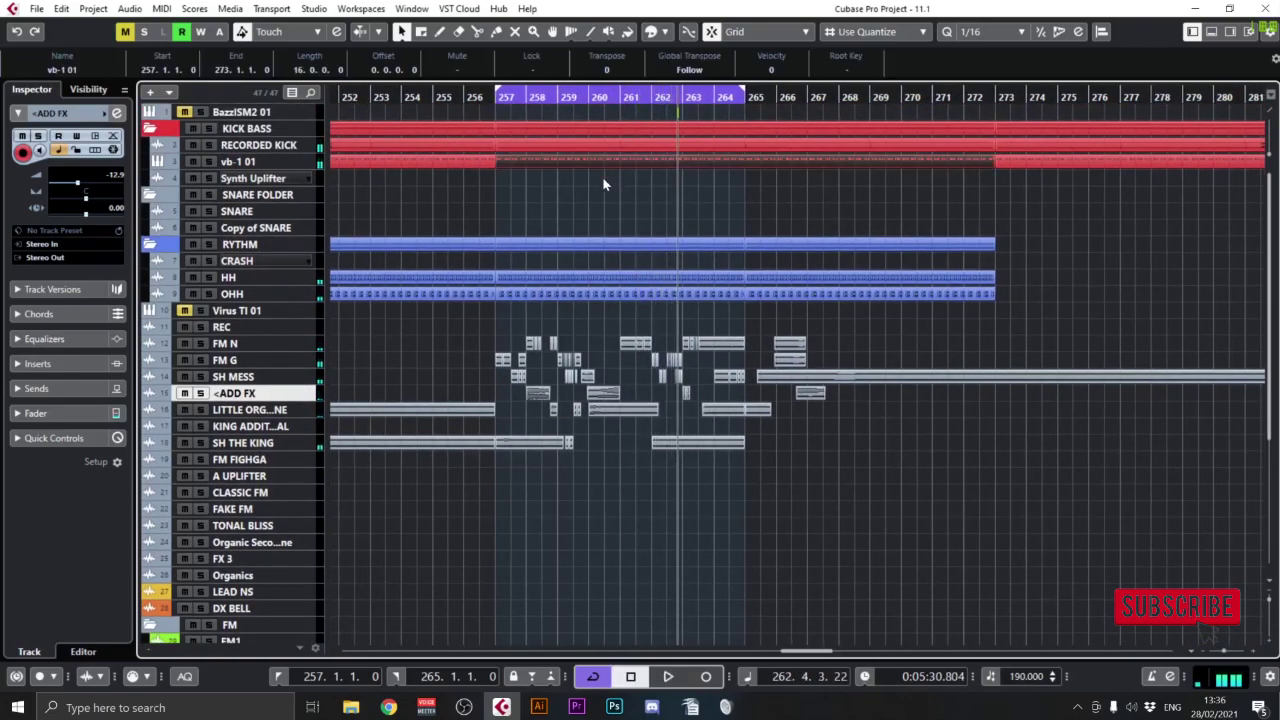
pyautogui.hscroll(1, 733, 330)
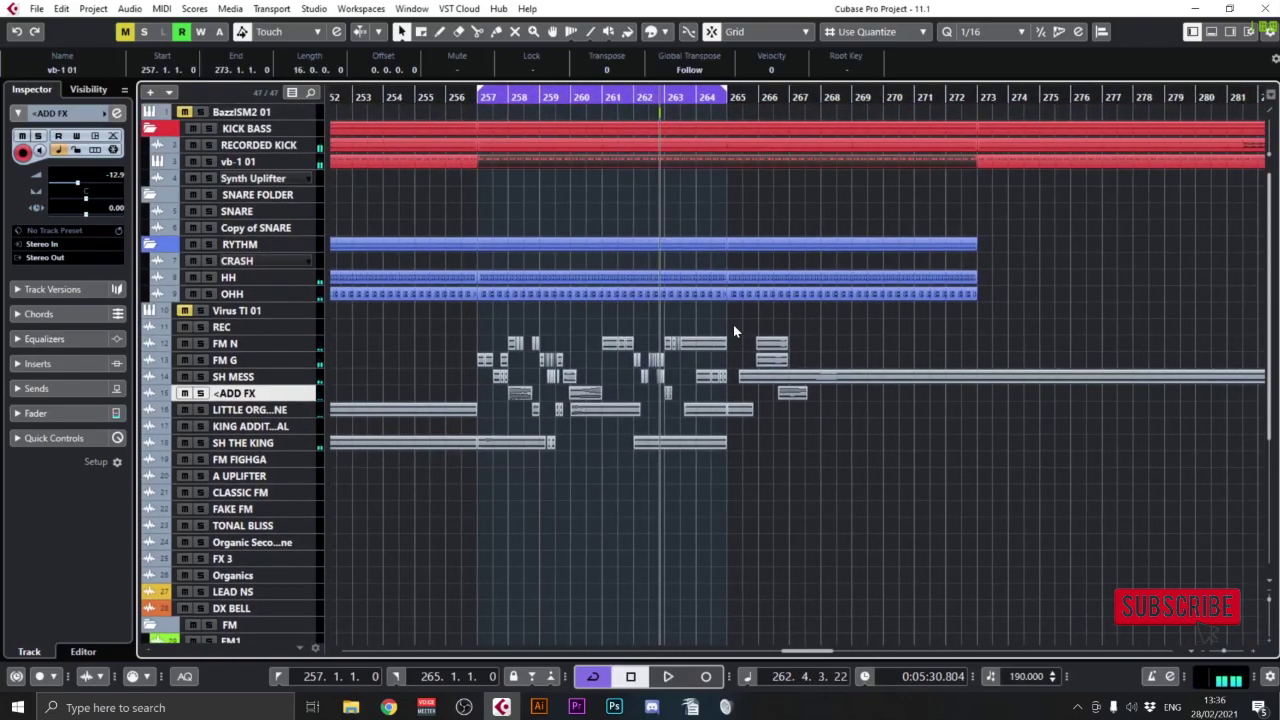
pyautogui.keyDown('alt'); pyautogui.click(976, 100); pyautogui.keyUp('alt')
pyautogui.click(977, 33)
pyautogui.click(855, 40)
pyautogui.click(856, 42)
pyautogui.click(858, 52)
pyautogui.keyDown('ctrl'); pyautogui.click(724, 100); pyautogui.keyUp('ctrl')
# Step: Play the finished arrangement from bar 257
pyautogui.scroll(-3, 746, 463)
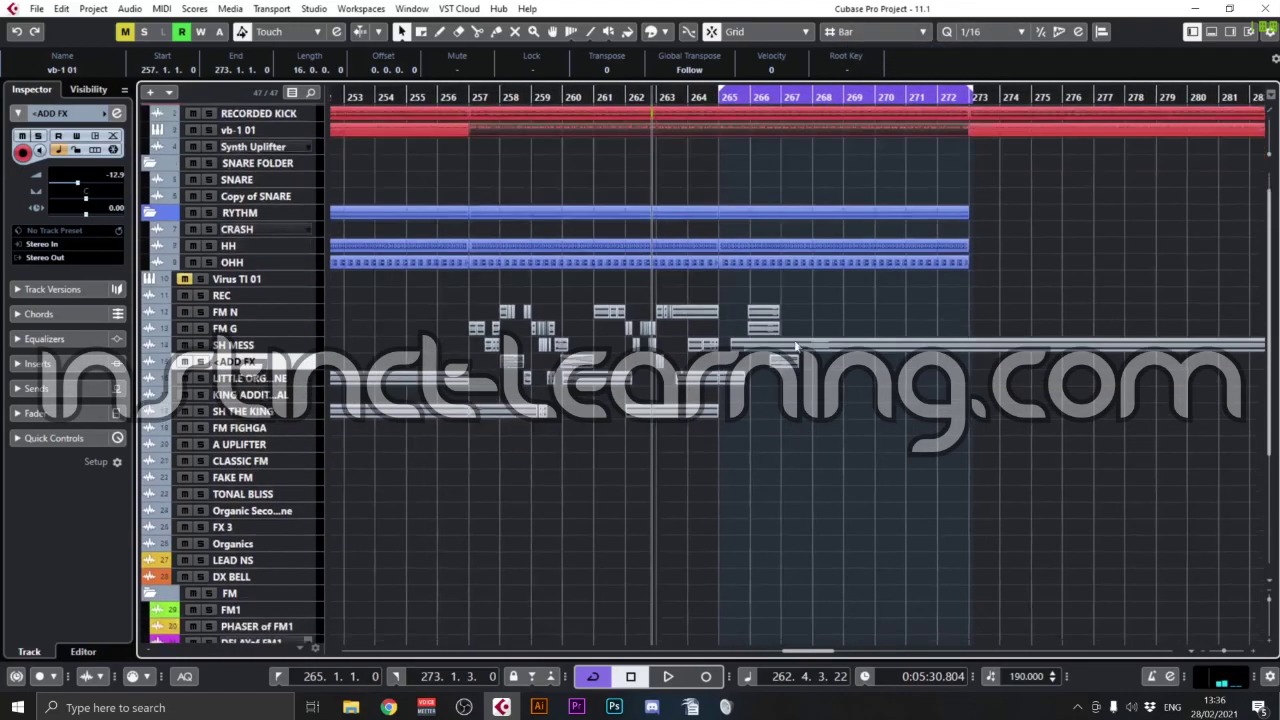
pyautogui.click(465, 96)
pyautogui.press('space')
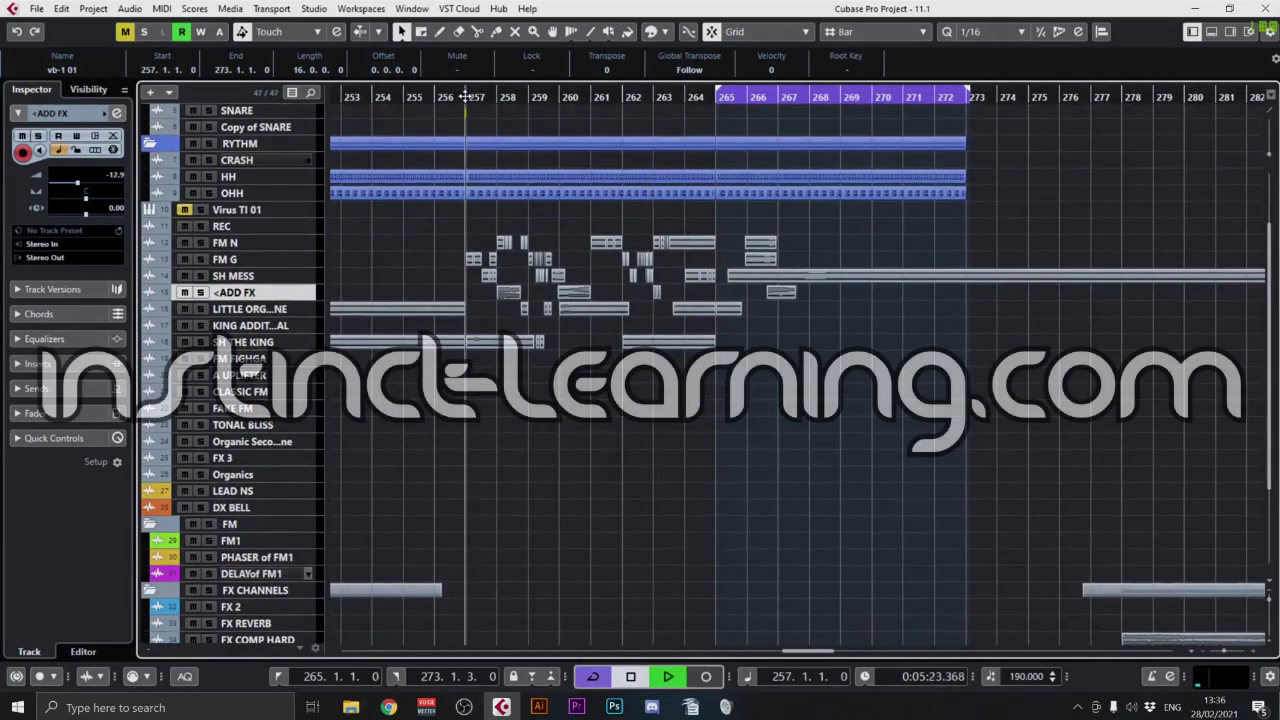